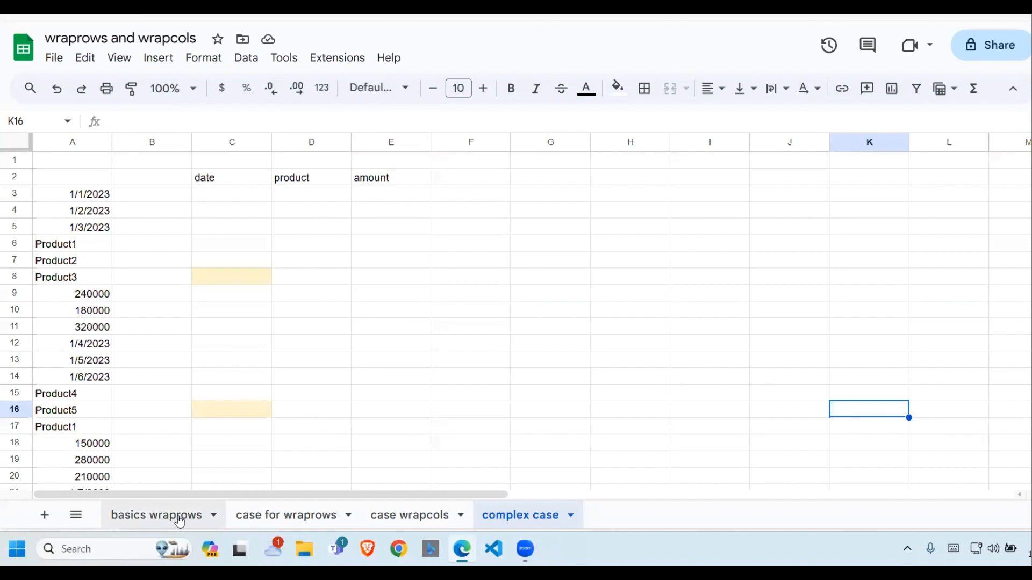
- Look over the basics wraprows sheet, then the stacked column A data and the Date, Product and Amount headers on the case for wraprows sheet
left_click(176, 520)
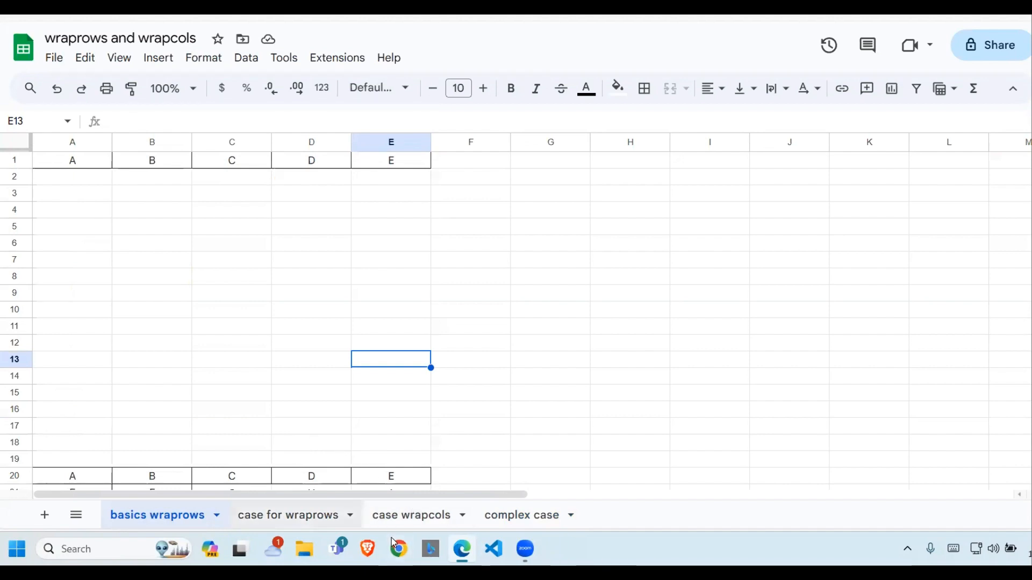
left_click(305, 520)
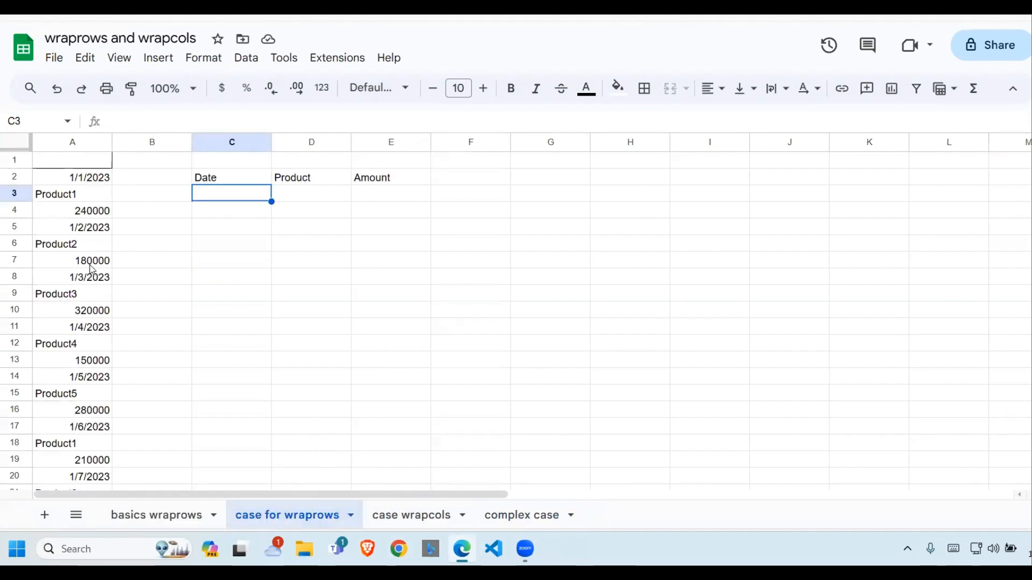
left_click_drag(100, 182, 108, 347)
left_click_drag(230, 177, 377, 185)
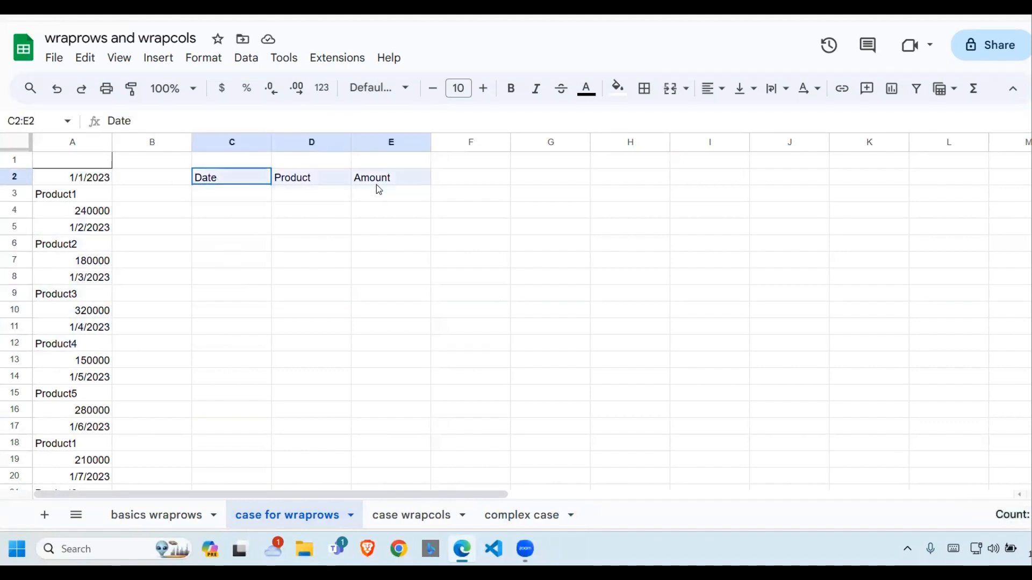
- Examine the stacked items in A3:A17 and the blue header row starting at C3 on the case wrapcols sheet
left_click(444, 512)
left_click_drag(80, 195, 83, 428)
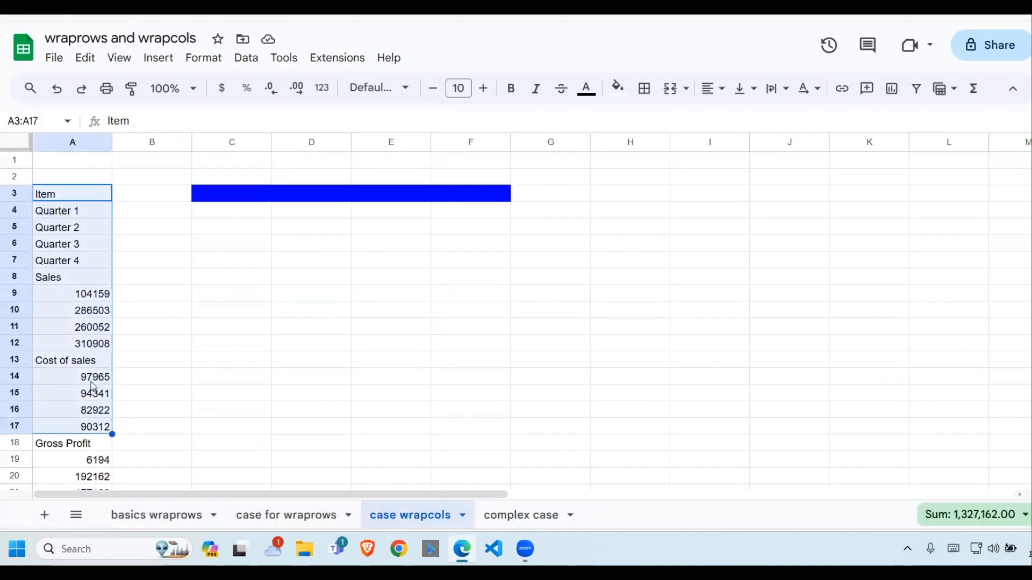
left_click(237, 198)
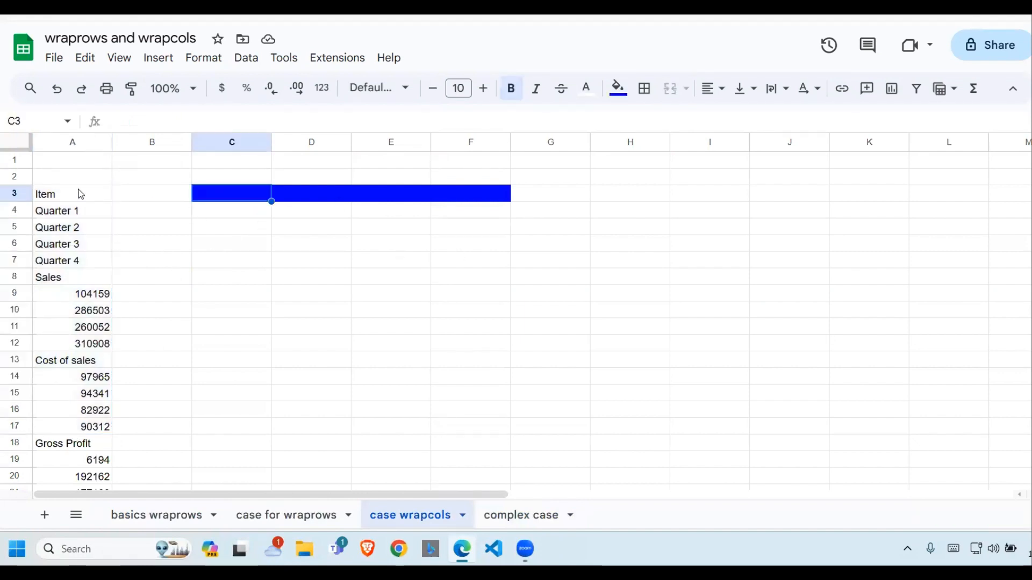
- On the complex case sheet, examine the grouped dates, products and amounts in column A and the date, product and amount target columns
left_click(503, 516)
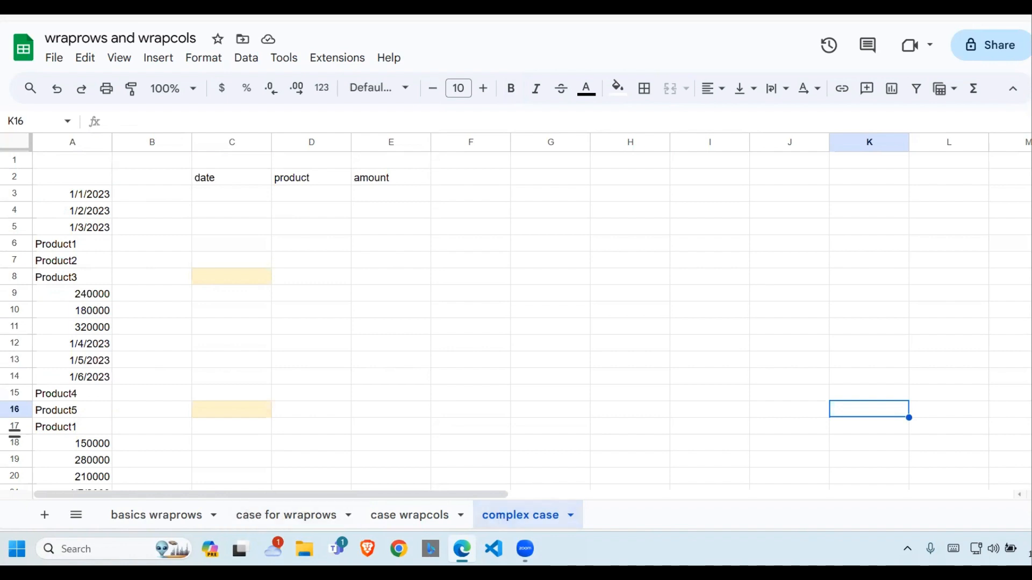
left_click_drag(92, 192, 90, 361)
left_click_drag(90, 399, 91, 411)
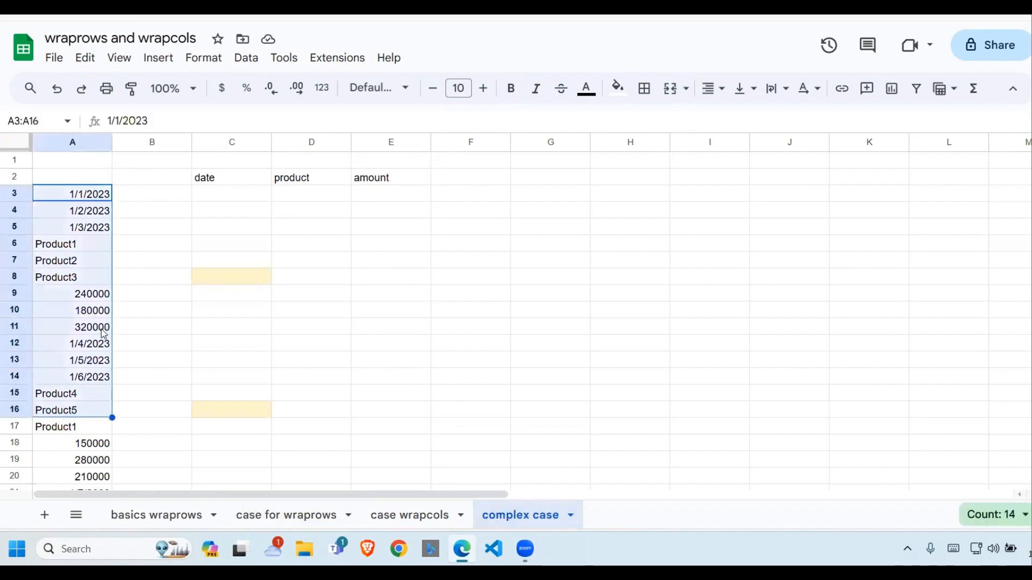
left_click_drag(237, 182, 337, 175)
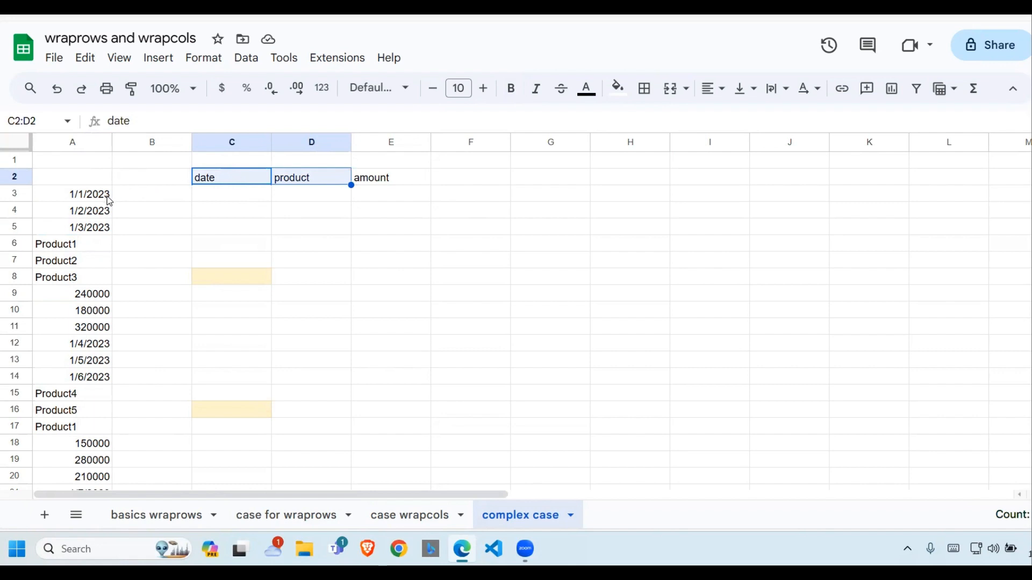
left_click_drag(109, 195, 105, 328)
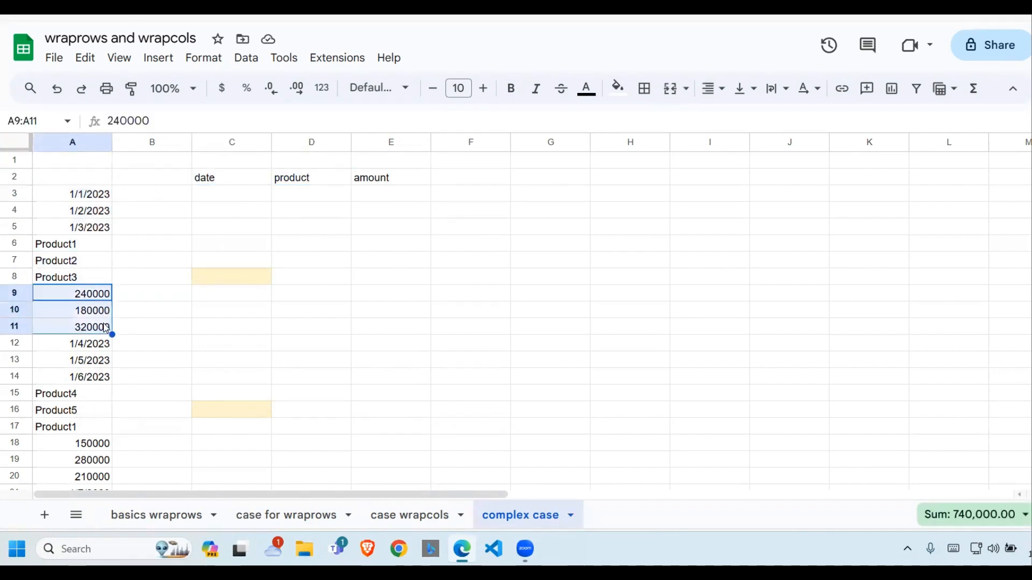
left_click_drag(51, 193, 94, 329)
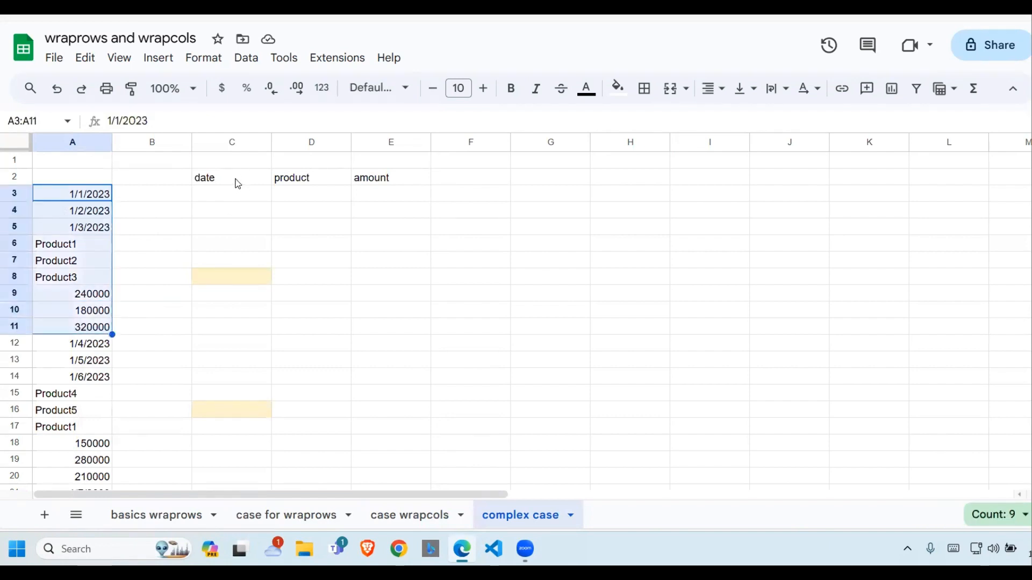
left_click_drag(235, 182, 239, 375)
left_click_drag(345, 184, 334, 391)
key("Right")
left_click(394, 415, "shift")
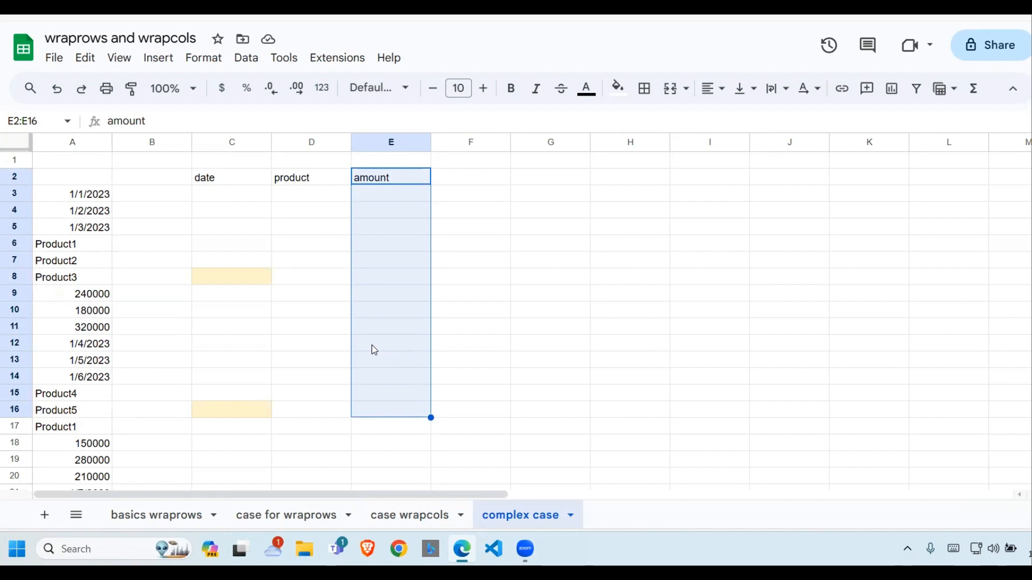
left_click(296, 363)
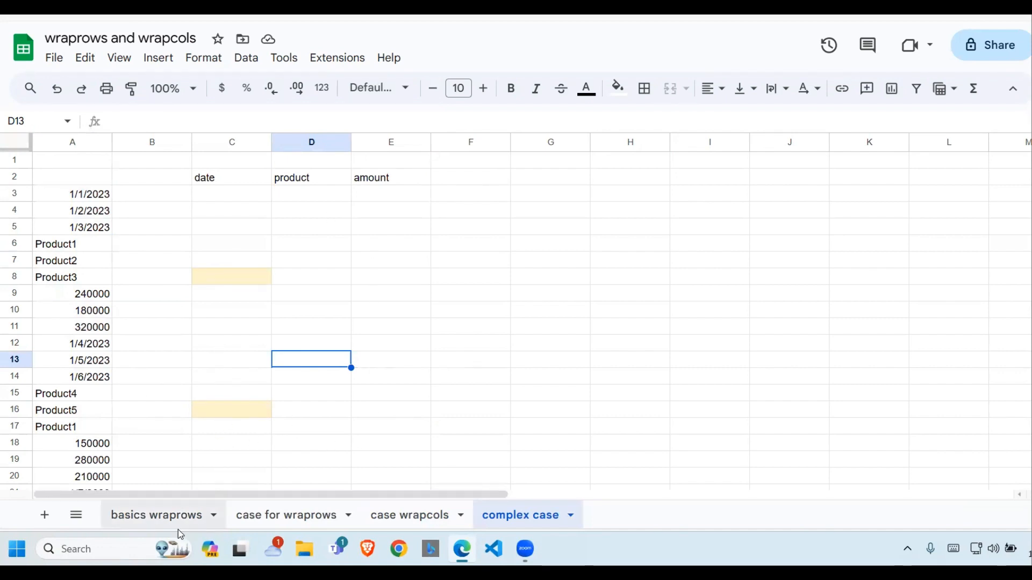
- Return to the basics wraprows sheet, at the empty area below the A to E row
left_click(168, 518)
left_click(205, 325)
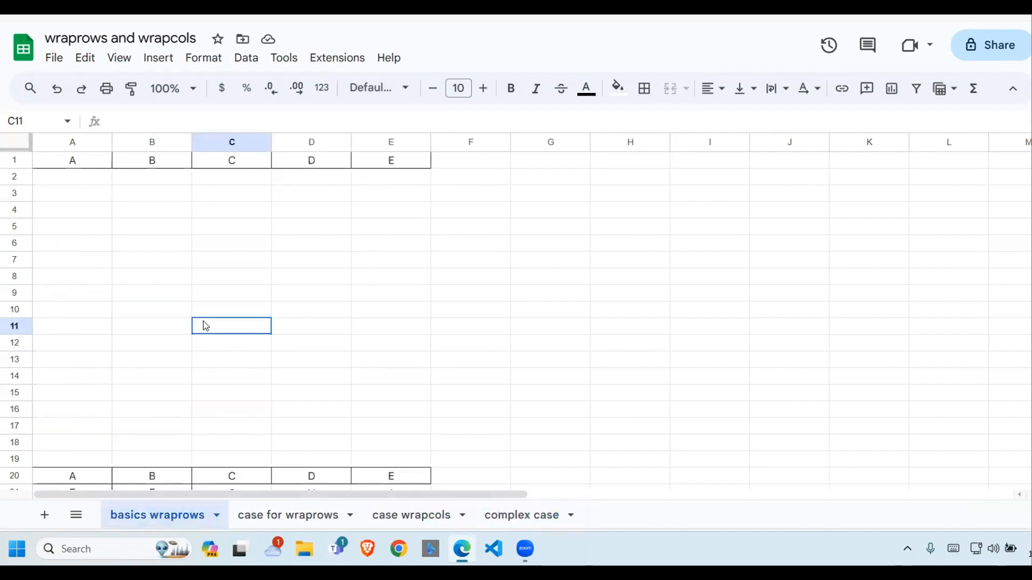
left_click(176, 264)
left_click(79, 198)
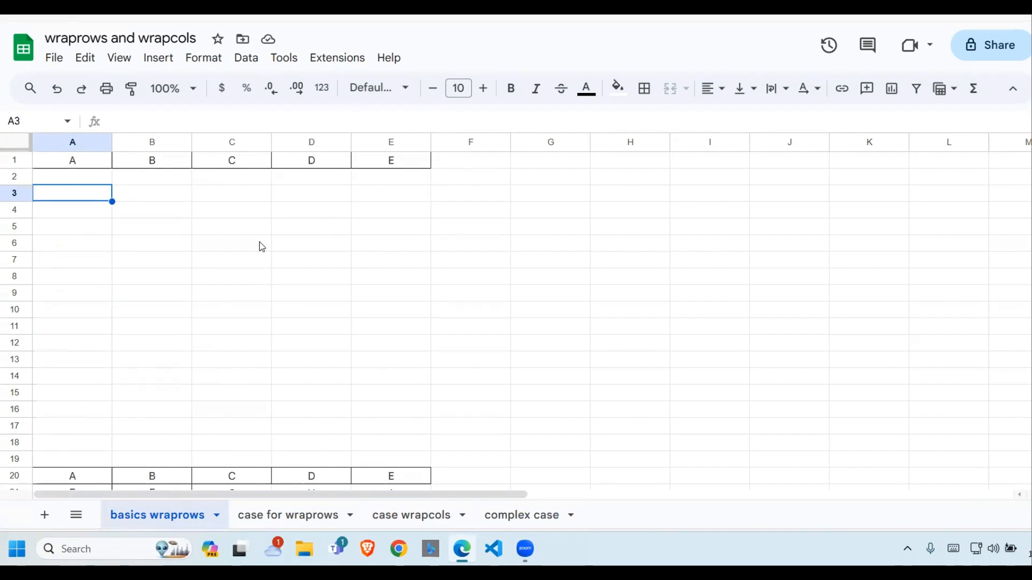
left_click(226, 259)
- Enter the formula =wraprows(A1:E1,2) in cell A4 to wrap the first row's letters two per row
left_click(99, 213)
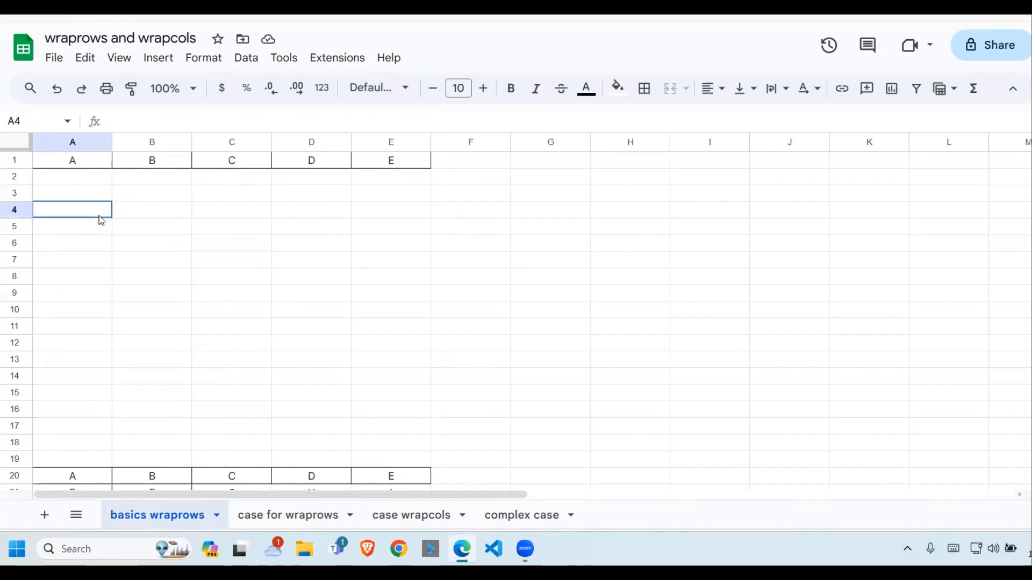
type("=")
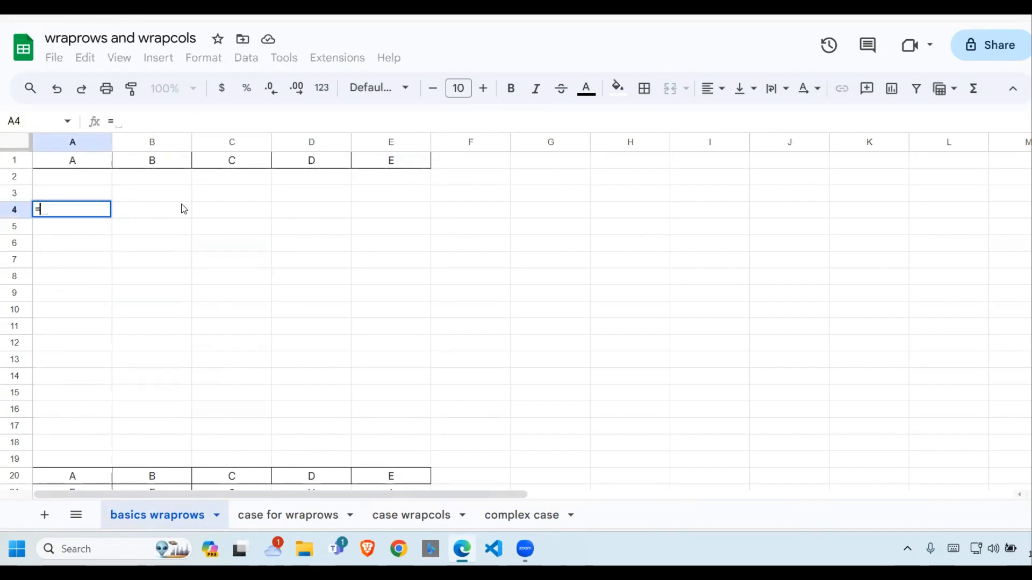
type("wrapco")
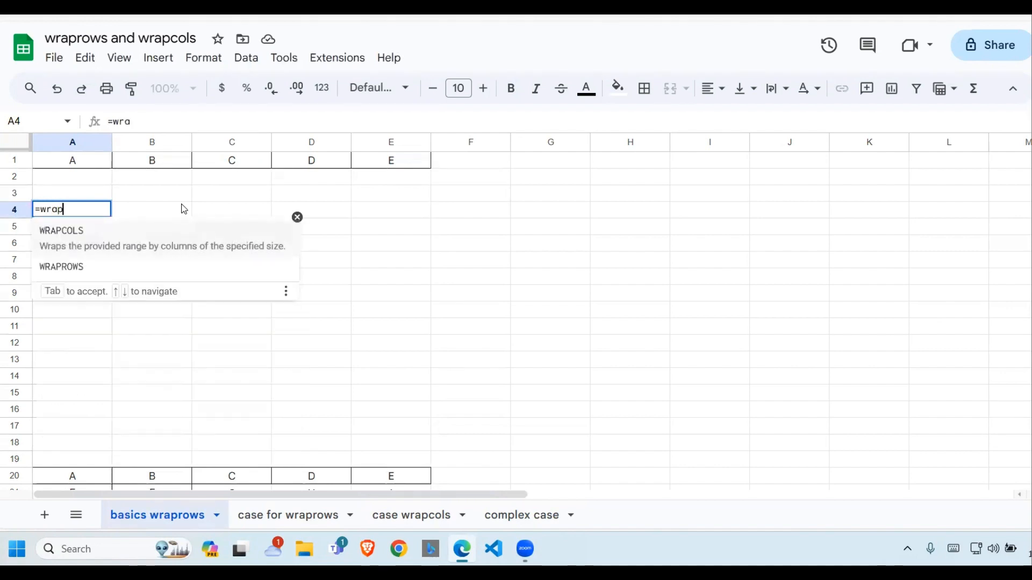
key("BackSpace")
key("BackSpace")
type("r")
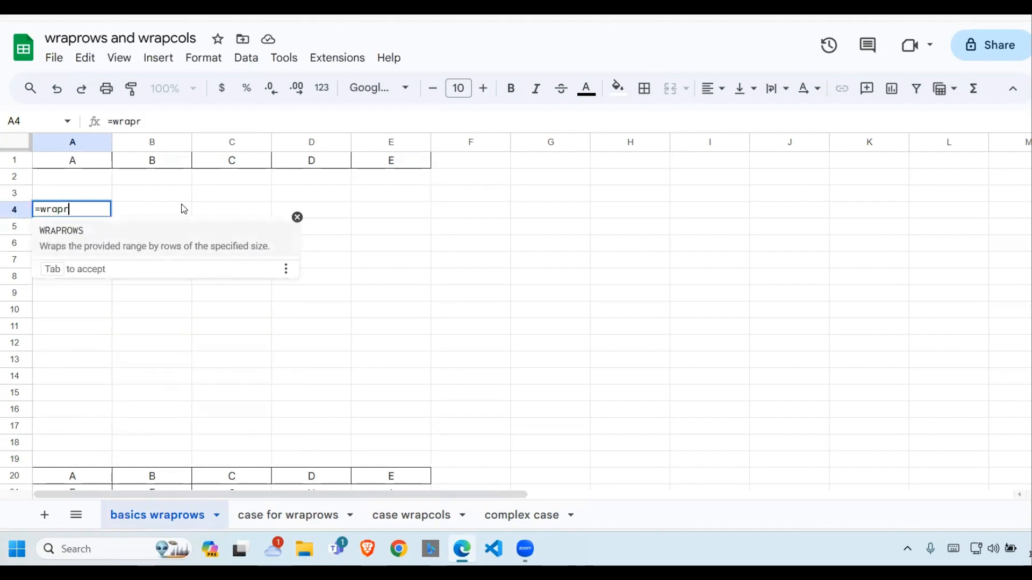
type("ows(")
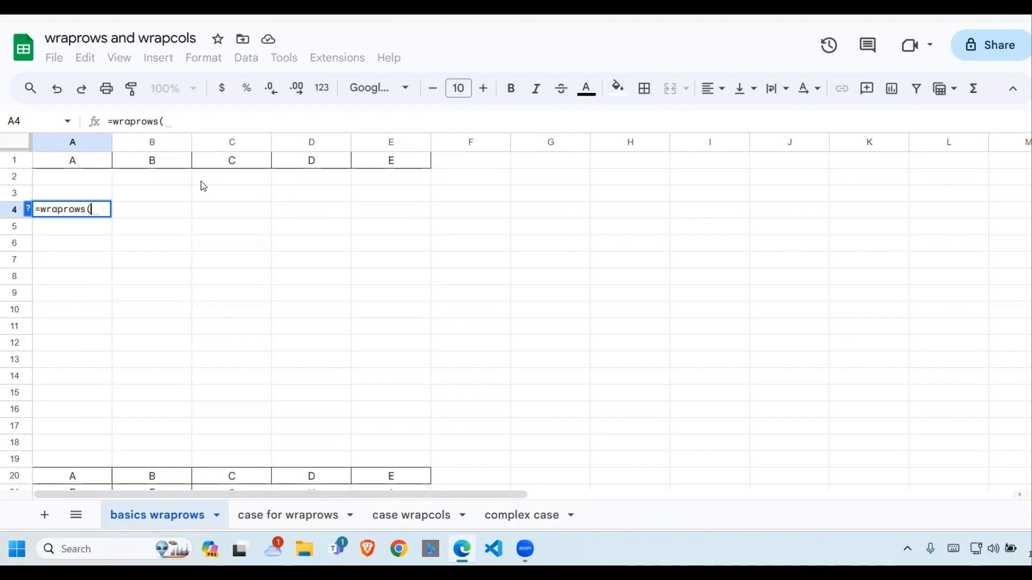
left_click_drag(76, 164, 421, 160)
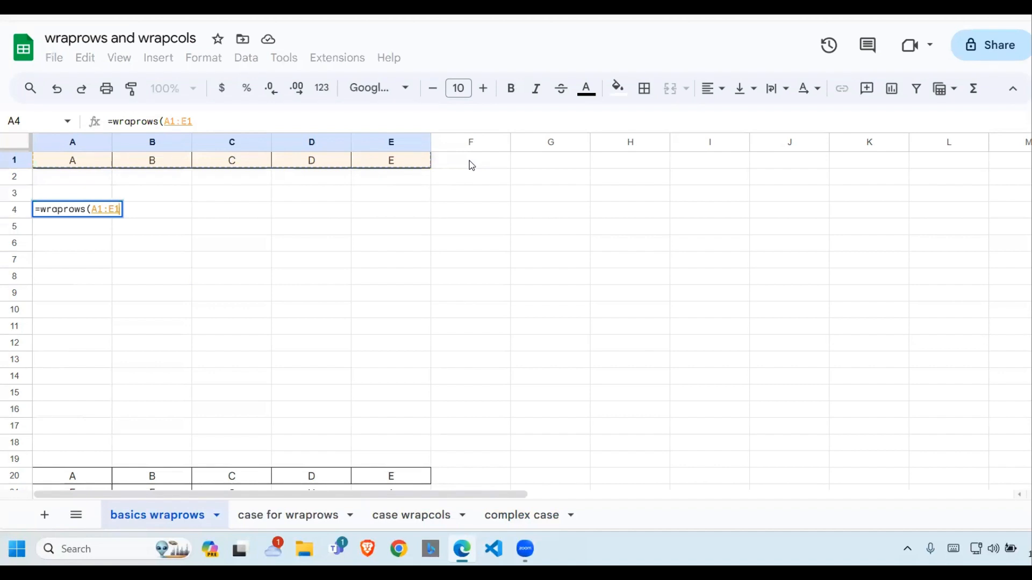
type(",")
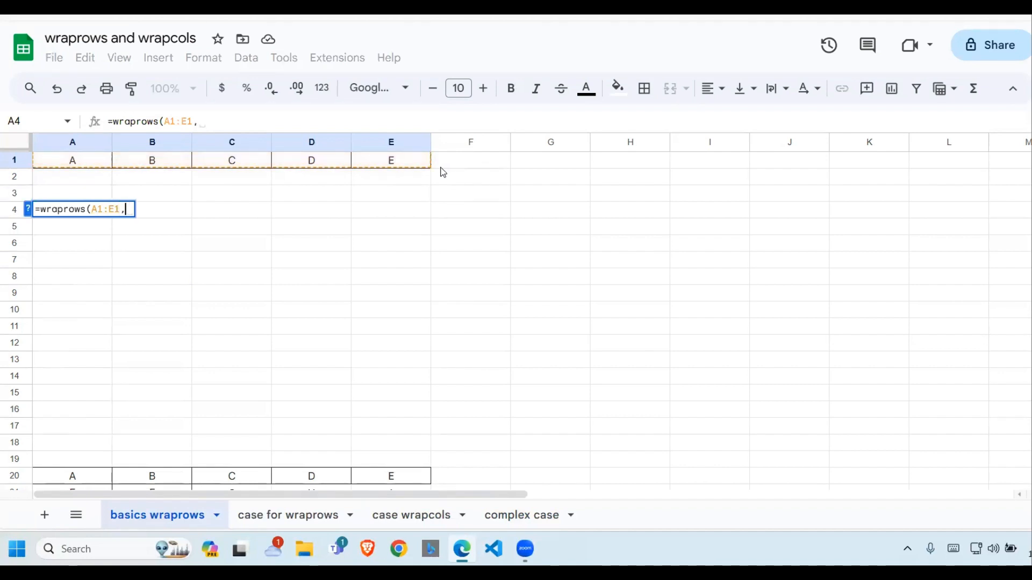
left_click(28, 214)
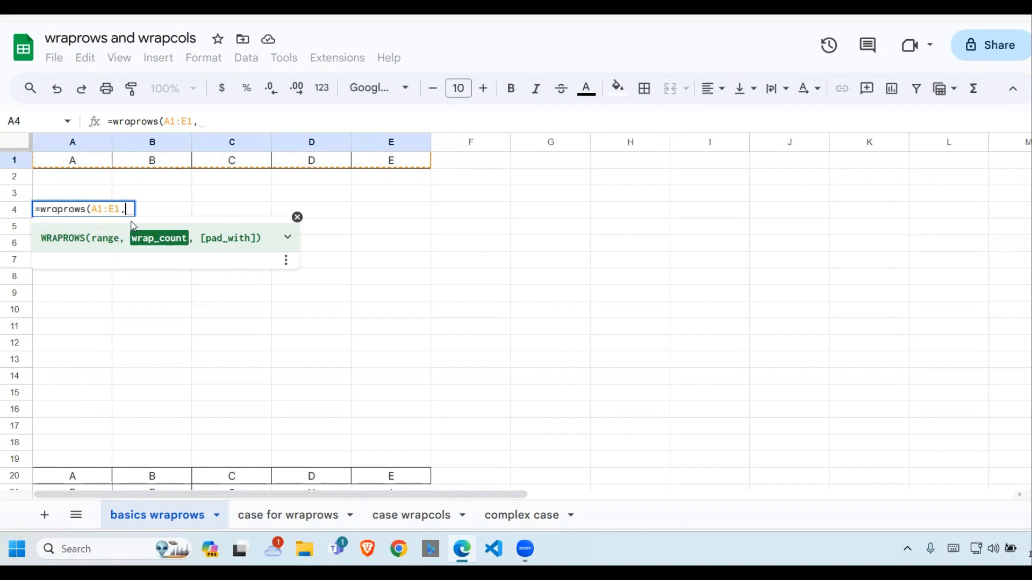
type("2")
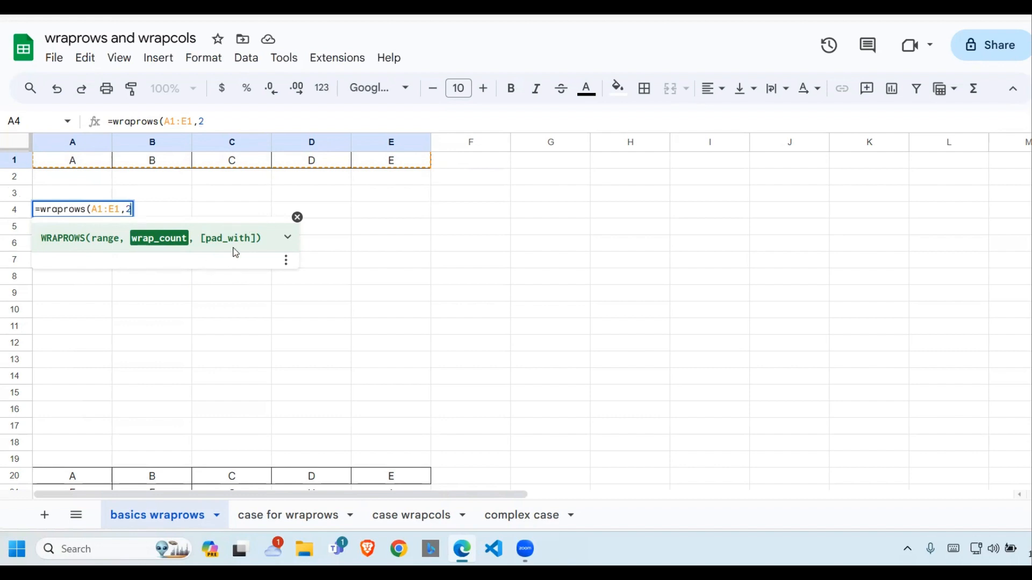
type(")")
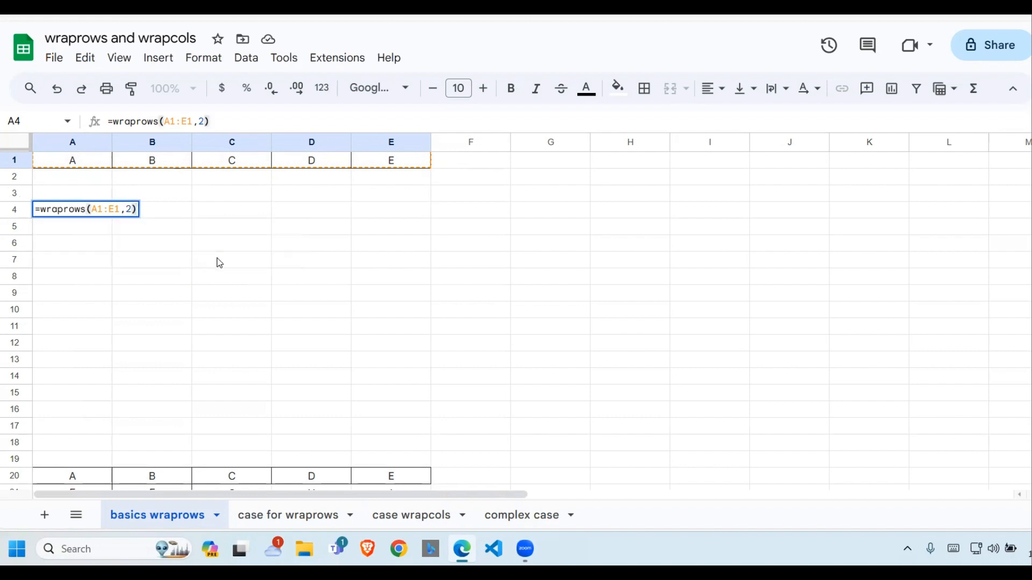
key("Return")
- Compare the source row A1:E1 with the wrapped output in A4:B6 and inspect the error note on cell B6
left_click(131, 265)
left_click(96, 218)
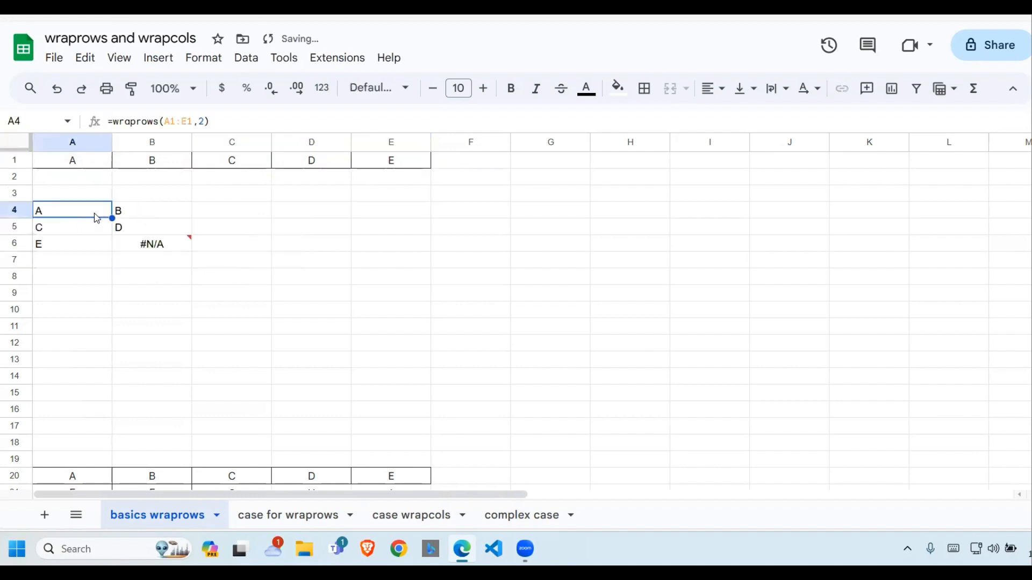
left_click_drag(72, 161, 391, 161)
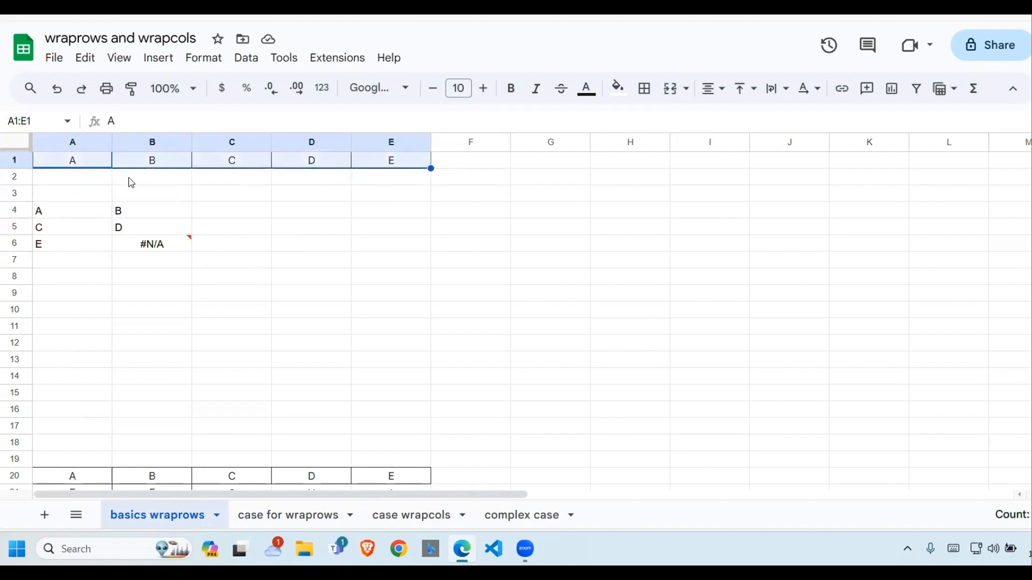
left_click_drag(80, 218, 162, 214)
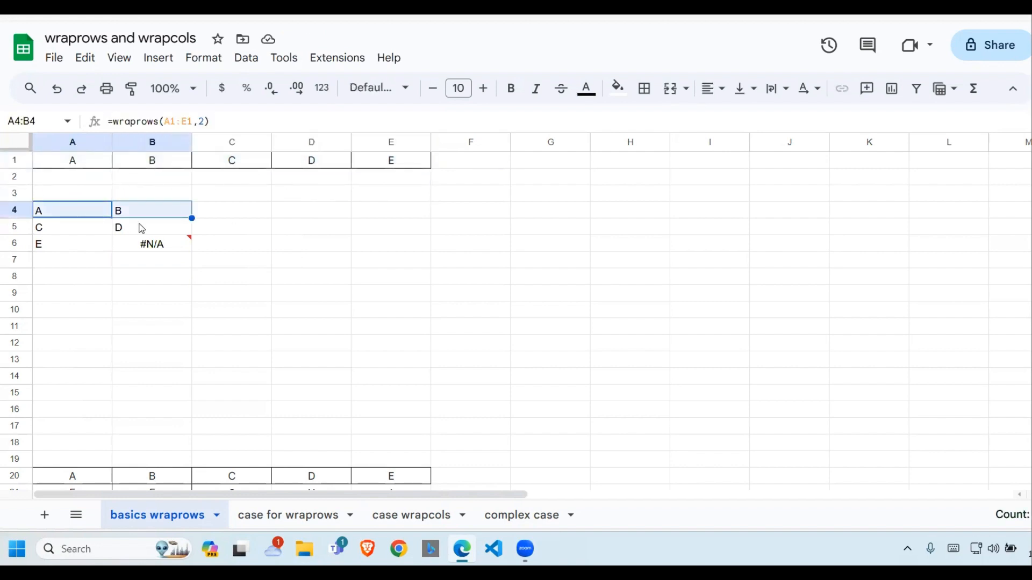
left_click_drag(66, 226, 164, 226)
left_click(78, 247)
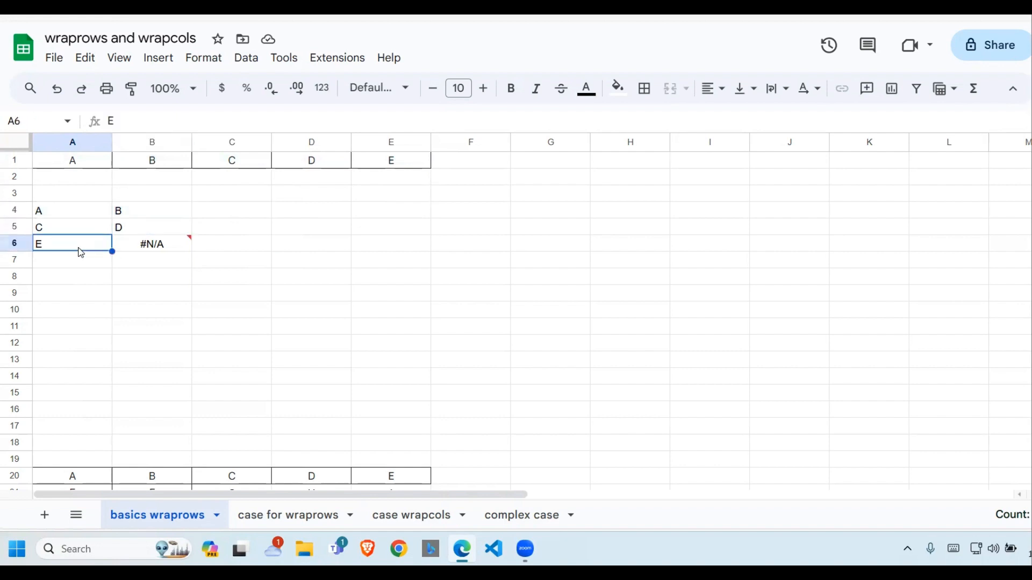
left_click(81, 211)
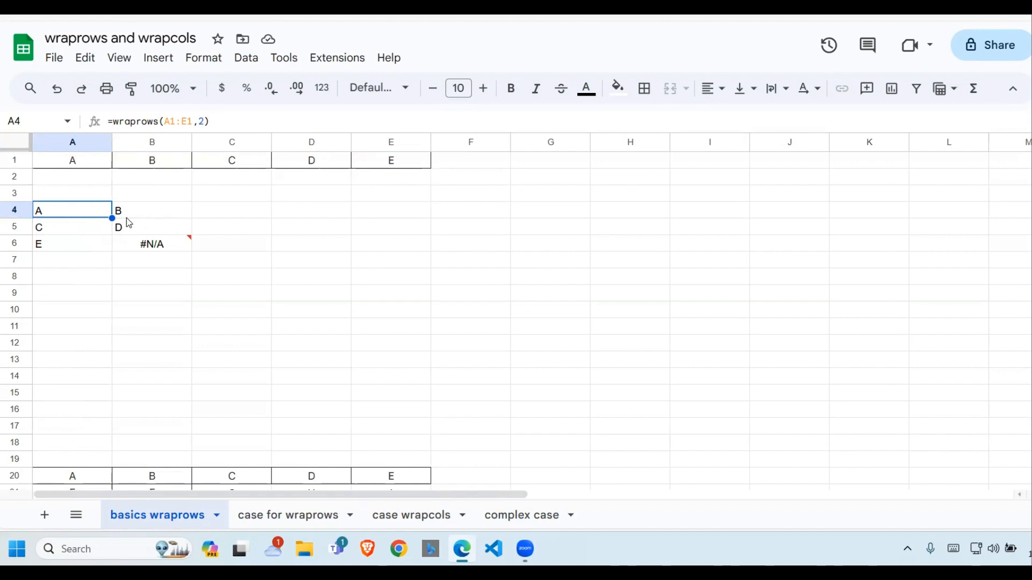
left_click(175, 245)
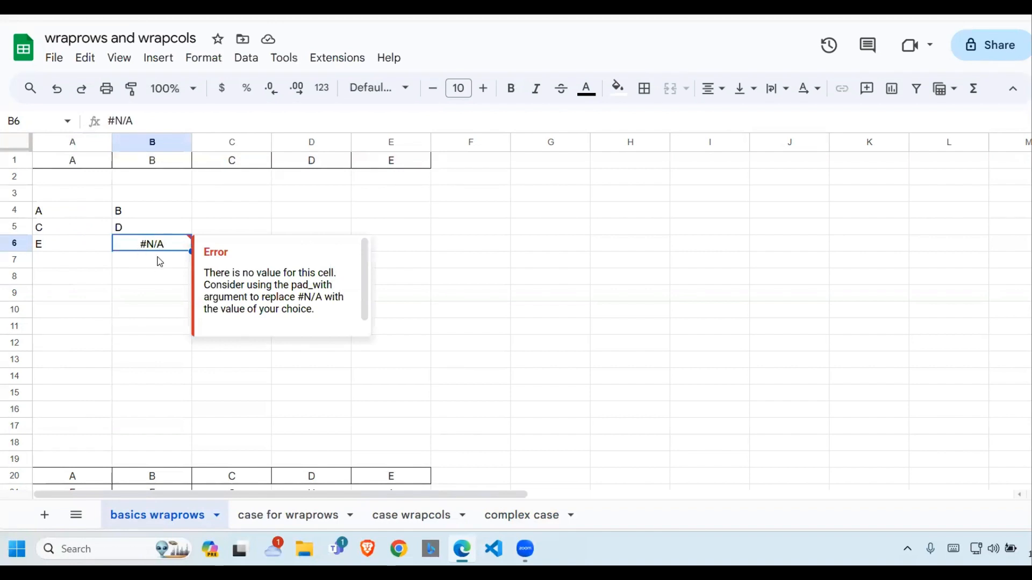
left_click_drag(62, 214, 129, 232)
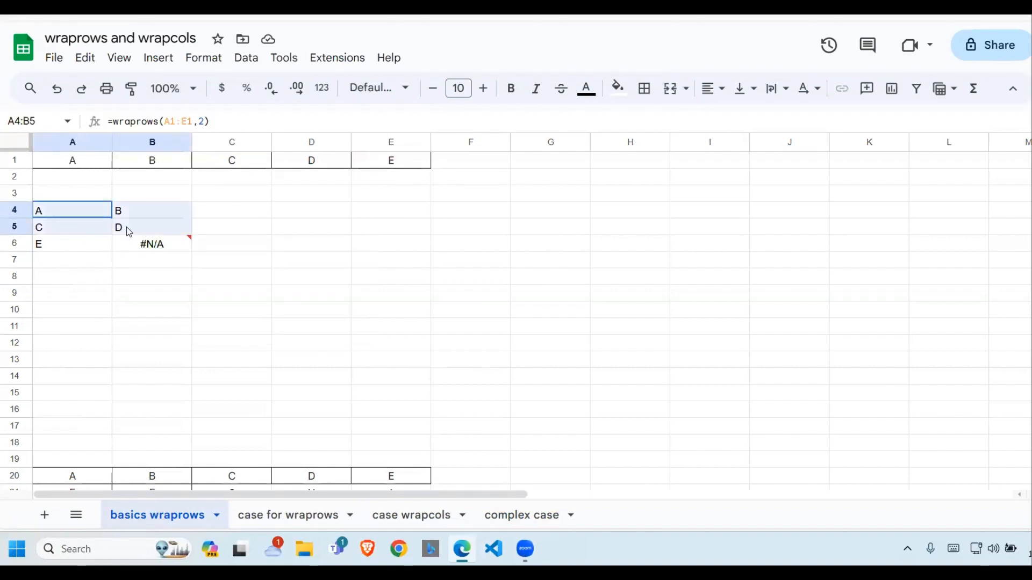
mouse_move(62, 214)
left_mouse_down()
mouse_move(131, 226)
mouse_move(161, 247)
left_mouse_up()
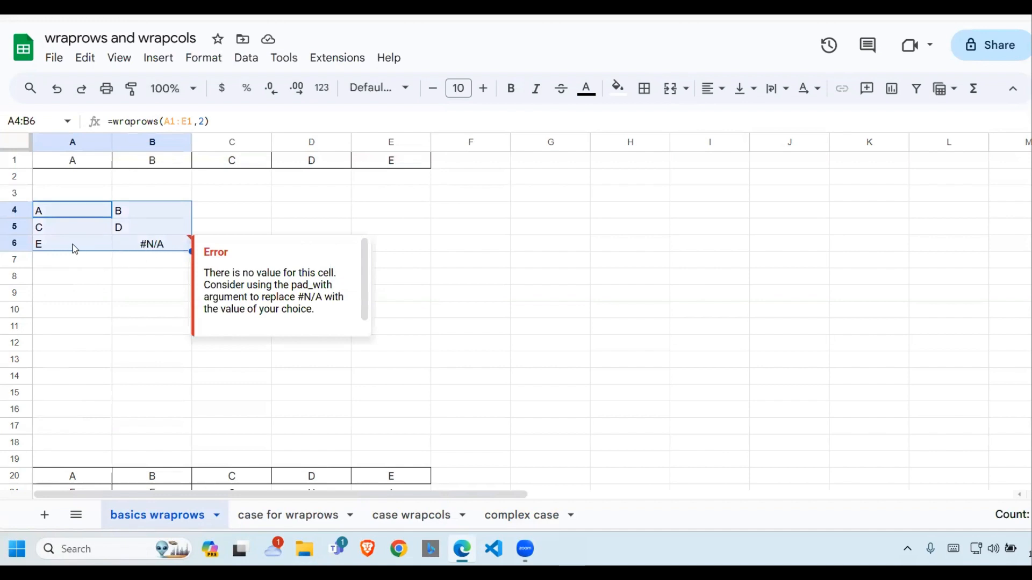
left_click(75, 248)
left_click(165, 248)
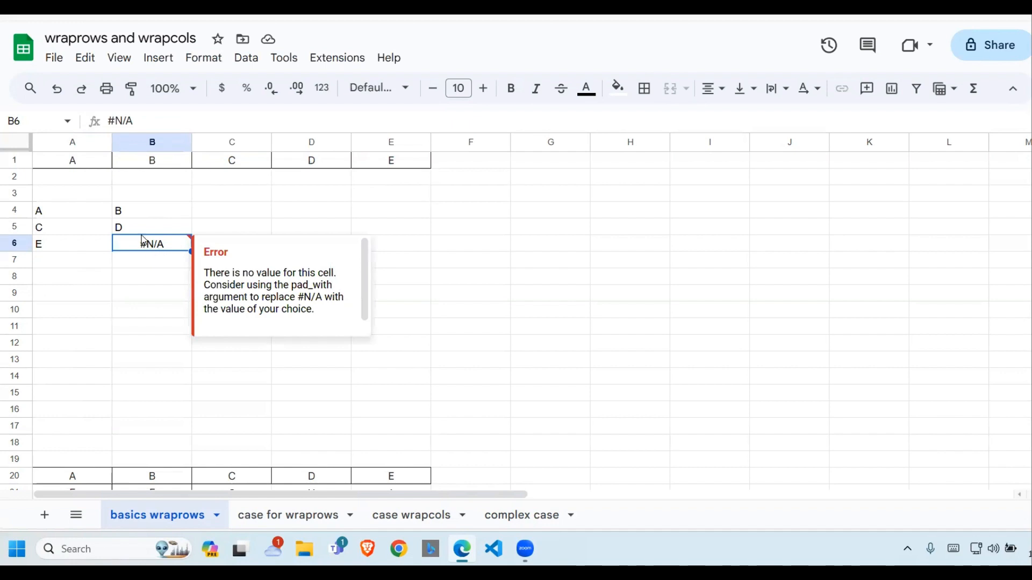
- Add "null" as the padding argument of the WRAPROWS formula in cell A4 and check the padded cell B6
left_click(77, 211)
left_click(204, 122)
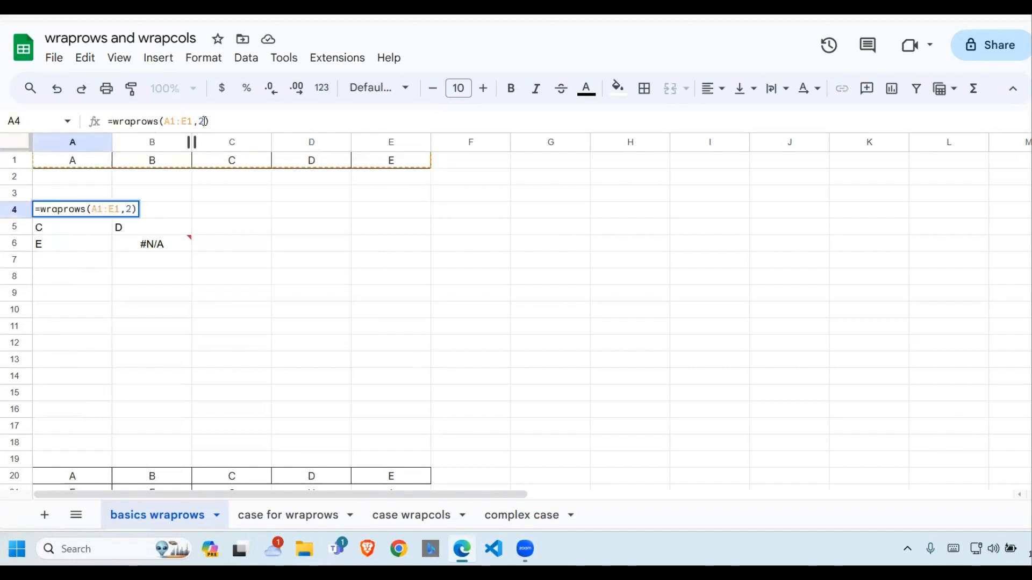
type(",")
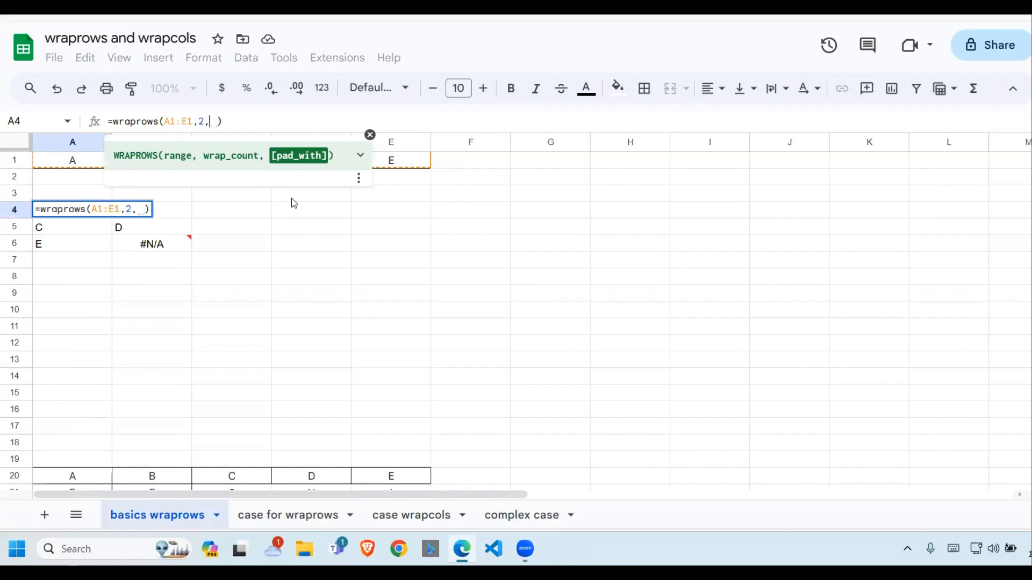
type("n")
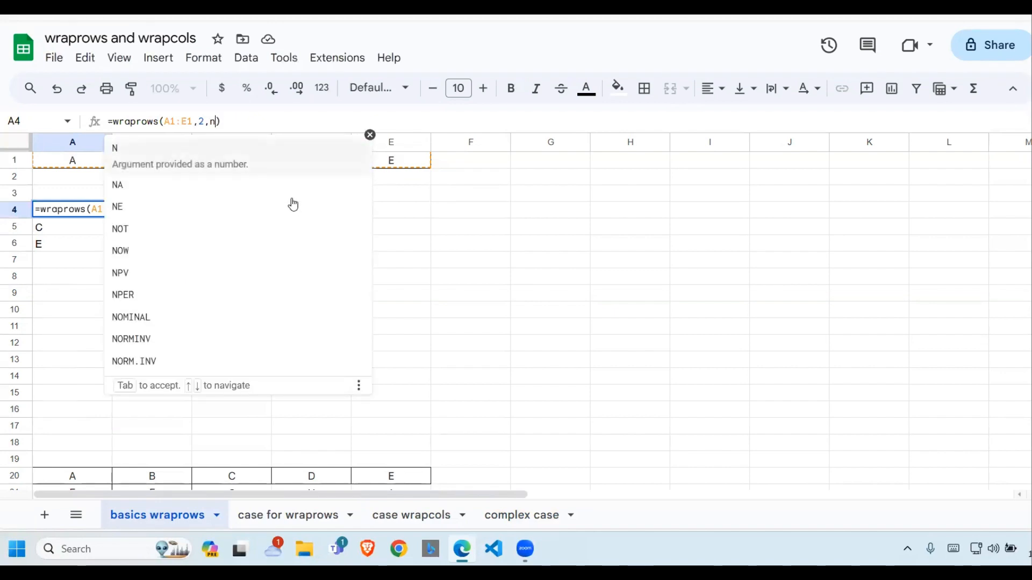
key("BackSpace")
type("\"n")
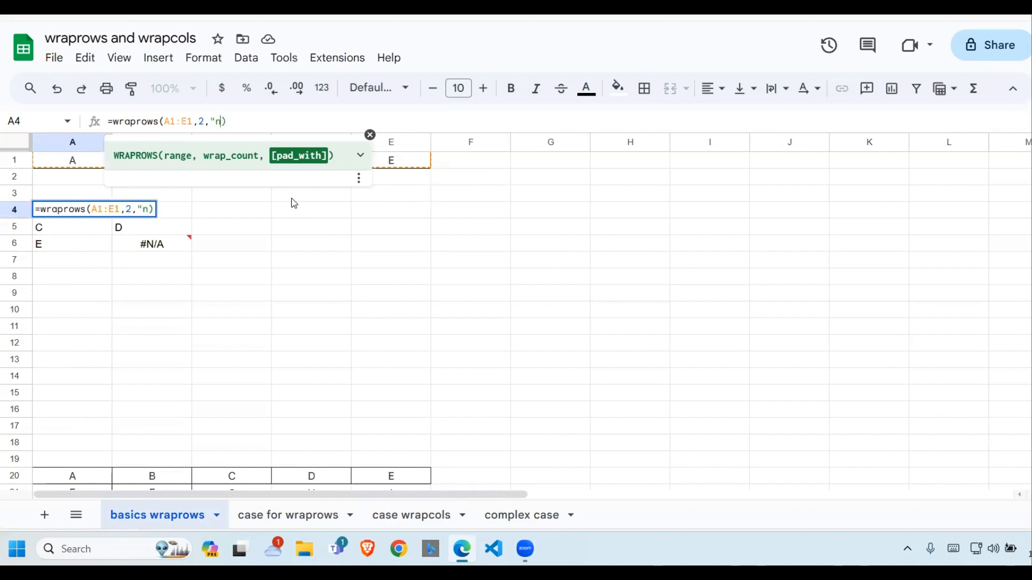
type("ull\"")
key("Return")
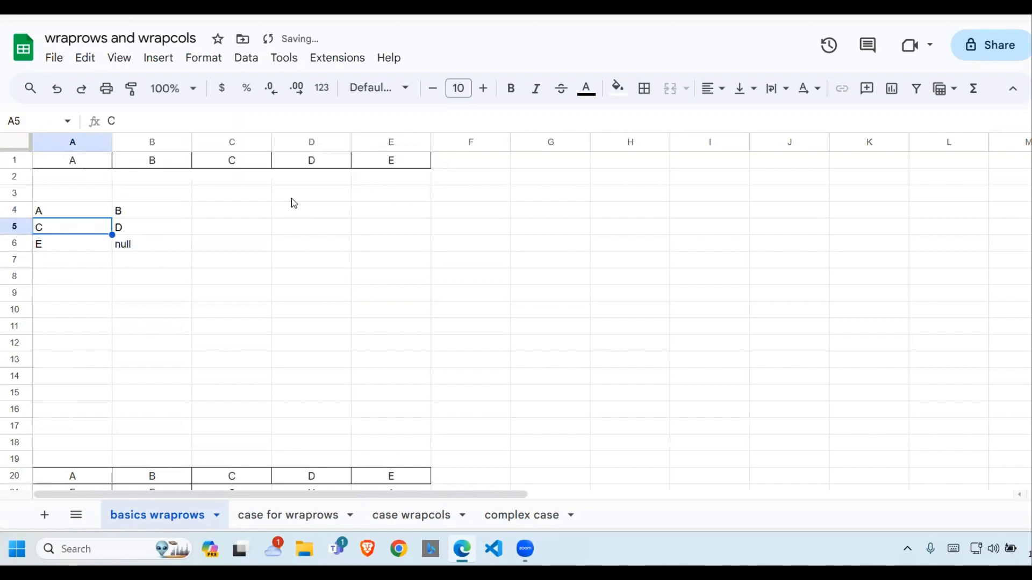
left_click(178, 243)
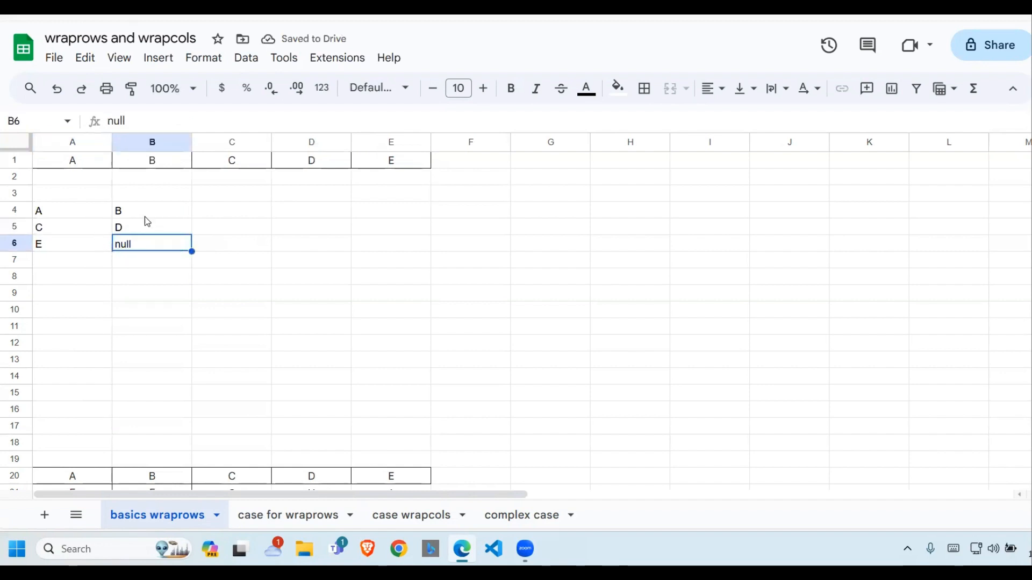
- Change the padding argument in the A4 WRAPROWS formula to an empty string "" and review the output in A4:B6
left_click(97, 215)
left_click(239, 121)
key("BackSpace")
key("BackSpace")
key("BackSpace")
key("BackSpace")
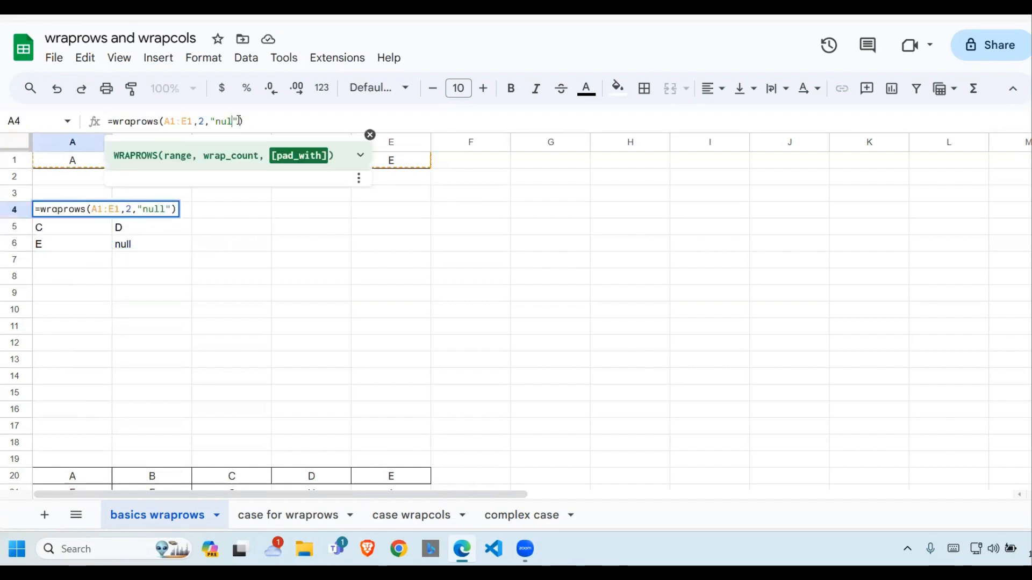
key("Return")
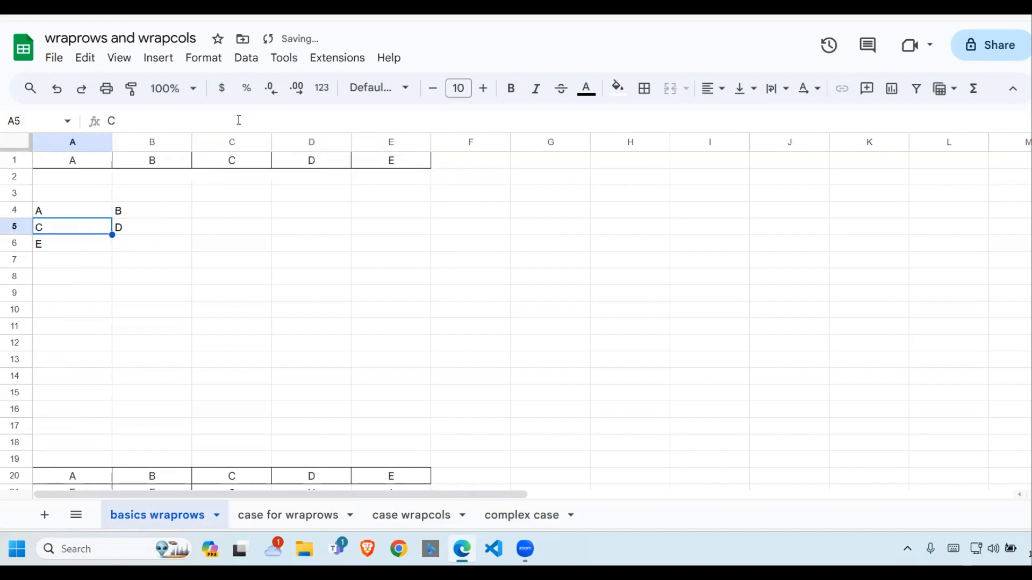
left_click(150, 248)
left_click_drag(83, 215, 185, 256)
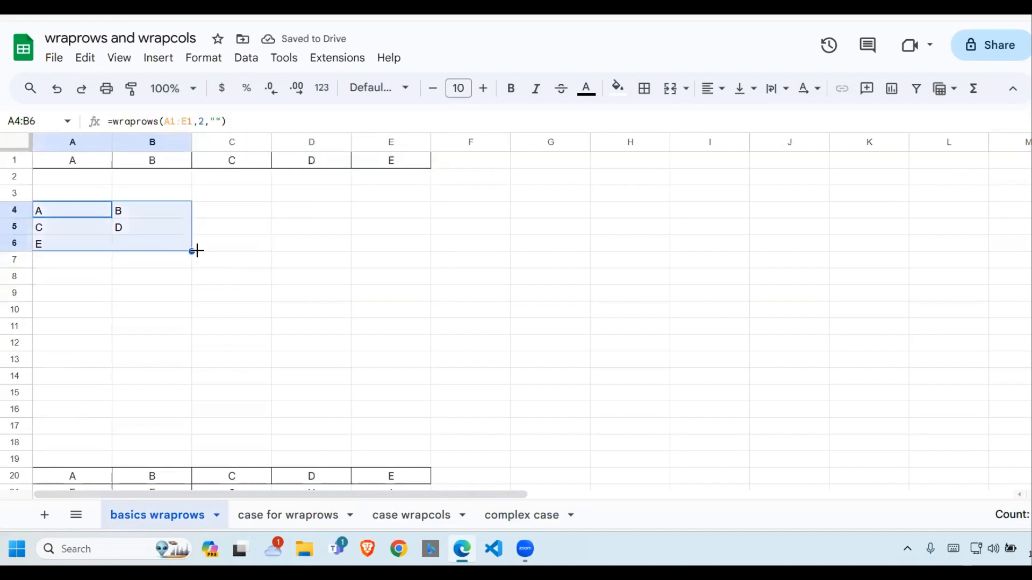
left_click(211, 250)
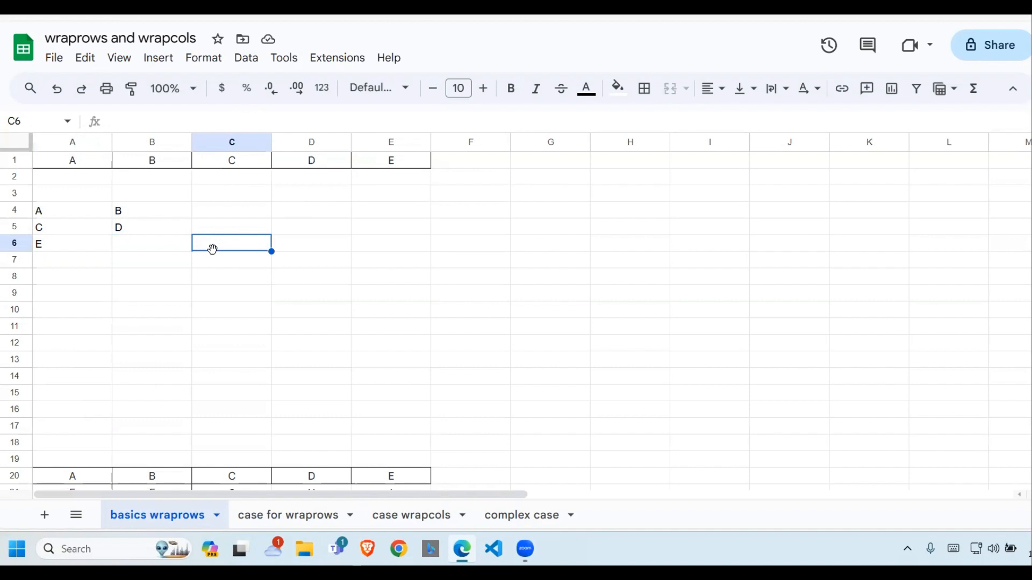
- Enter the formula =wrapcols(A1:E1,2,"null") in cell A9 to wrap the first row's letters into columns of two
left_click(91, 295)
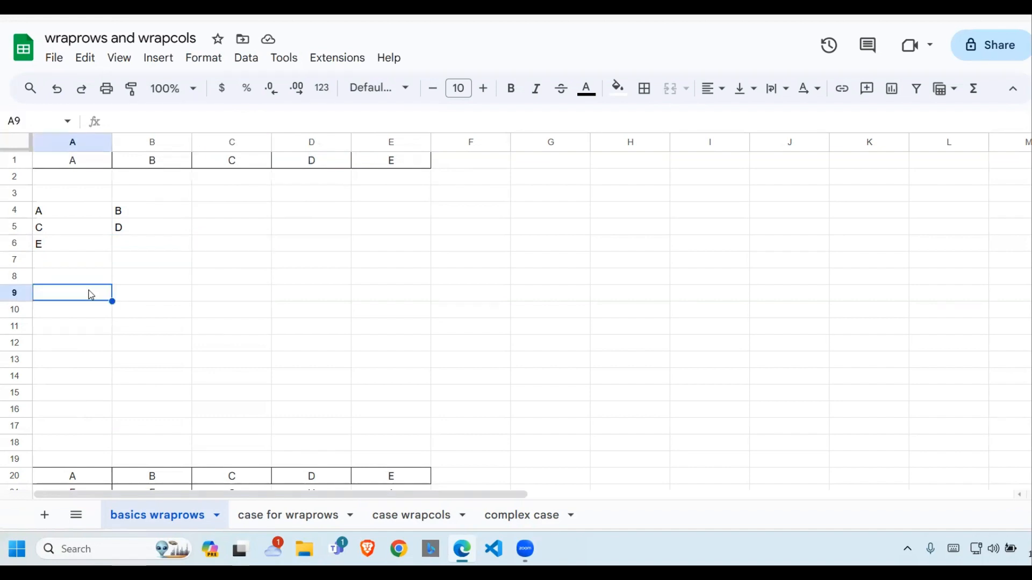
type("=wrap")
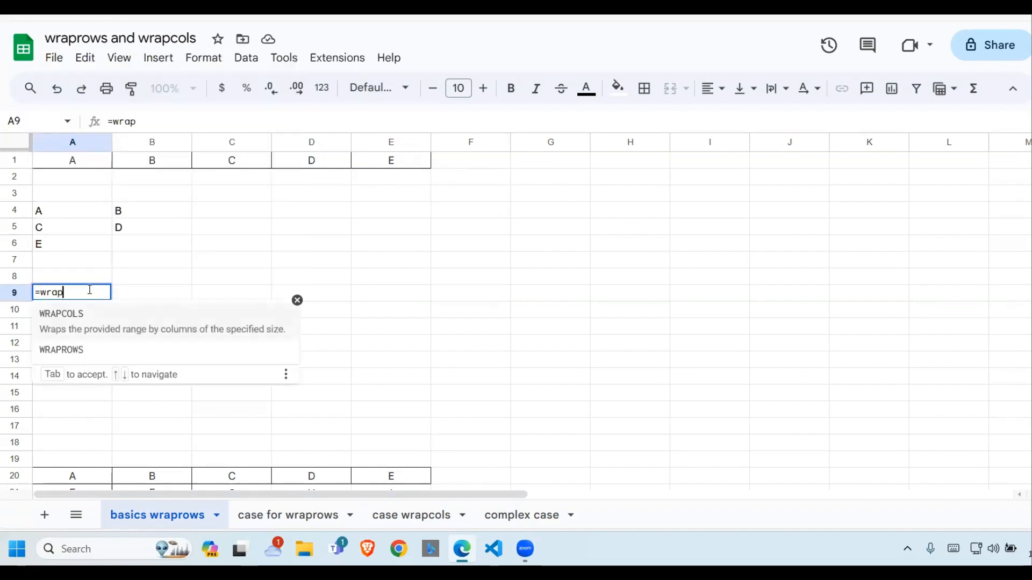
type("cols(")
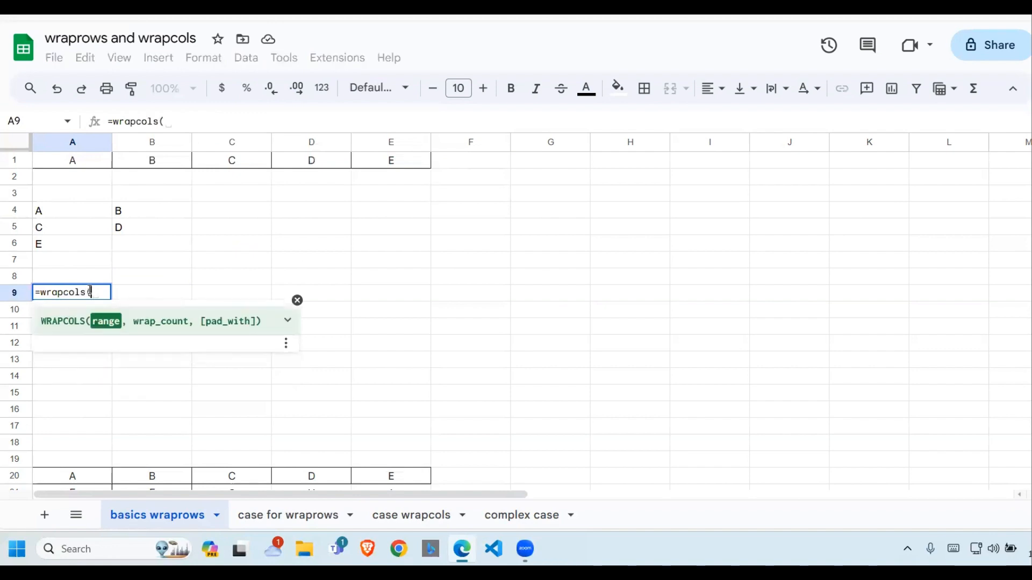
left_click_drag(74, 161, 391, 163)
type(",")
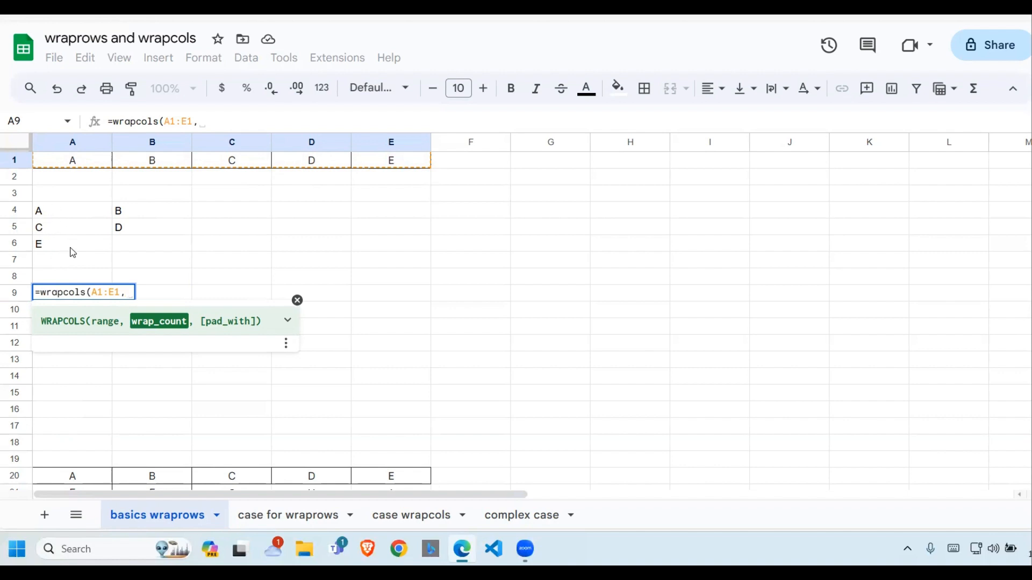
type("2")
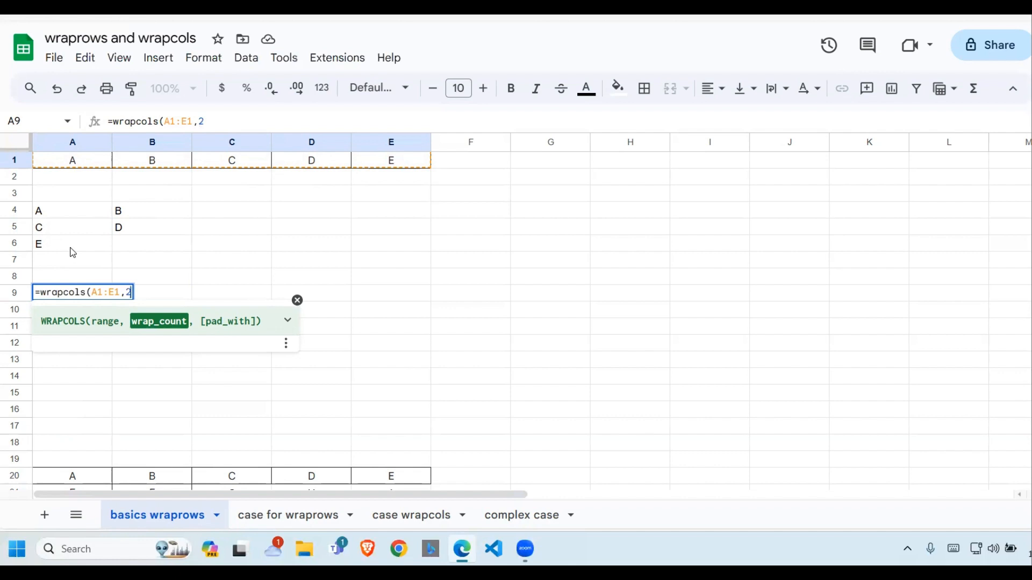
type(",")
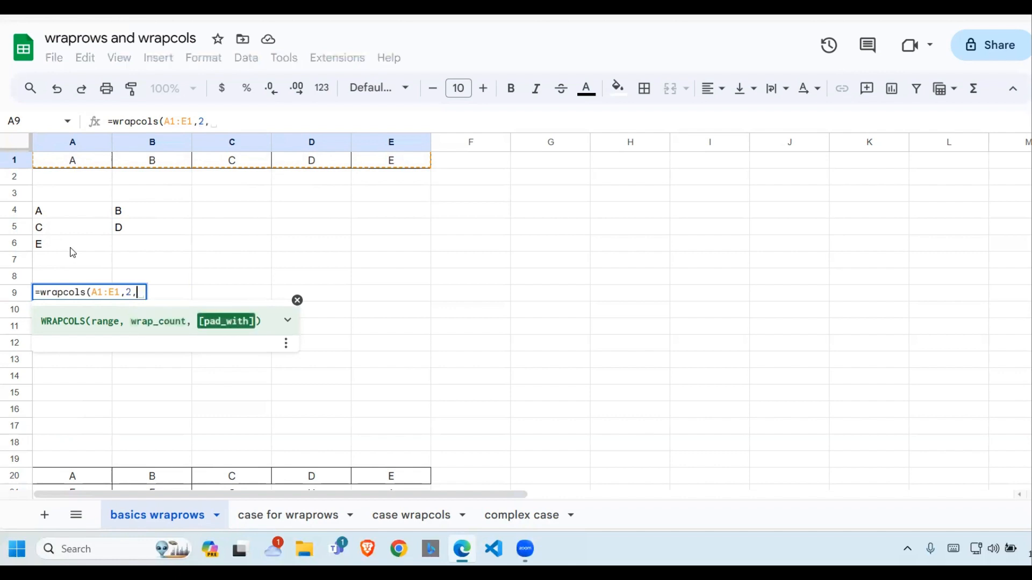
type("\"nu")
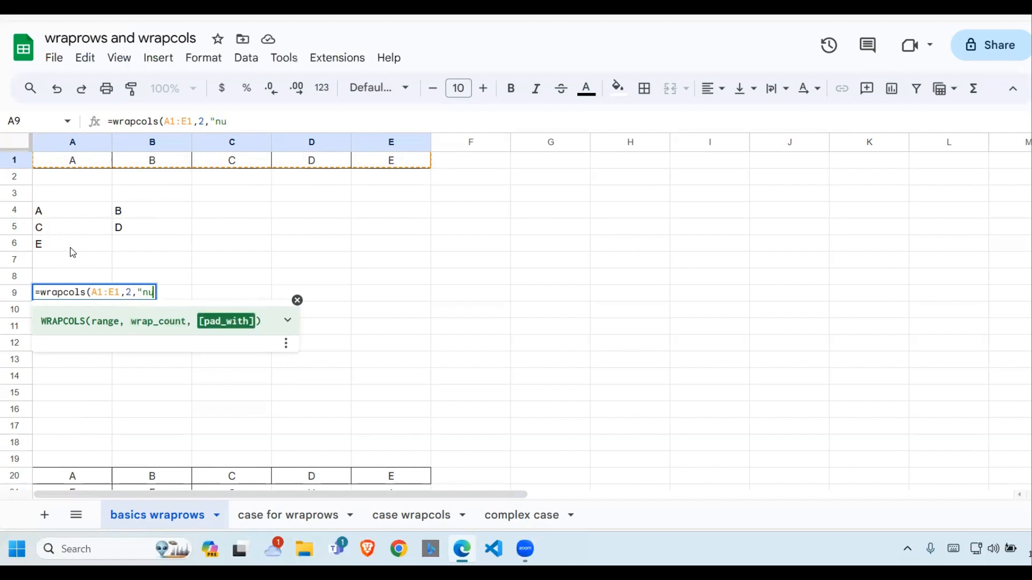
type("ll\")")
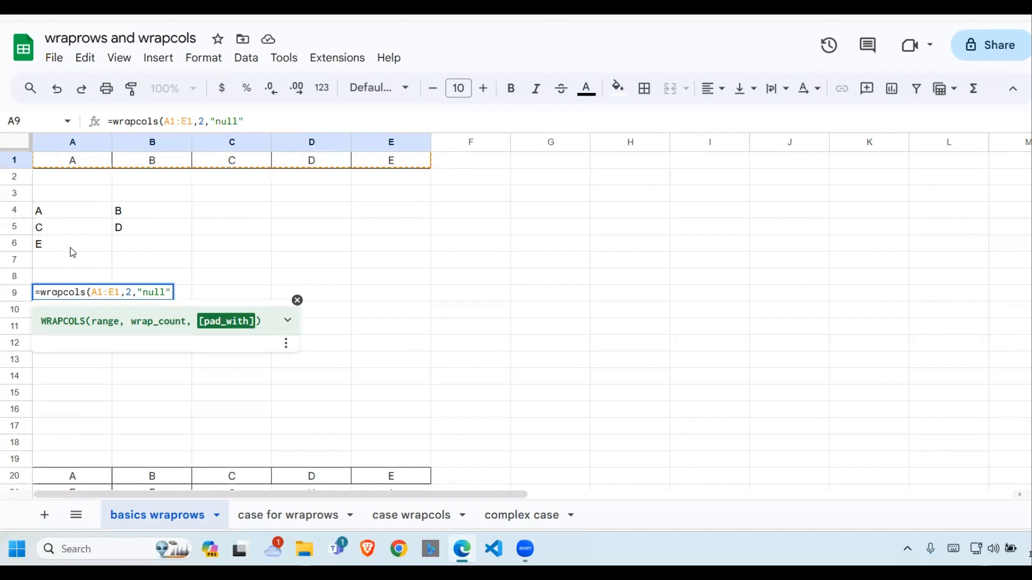
key("Return")
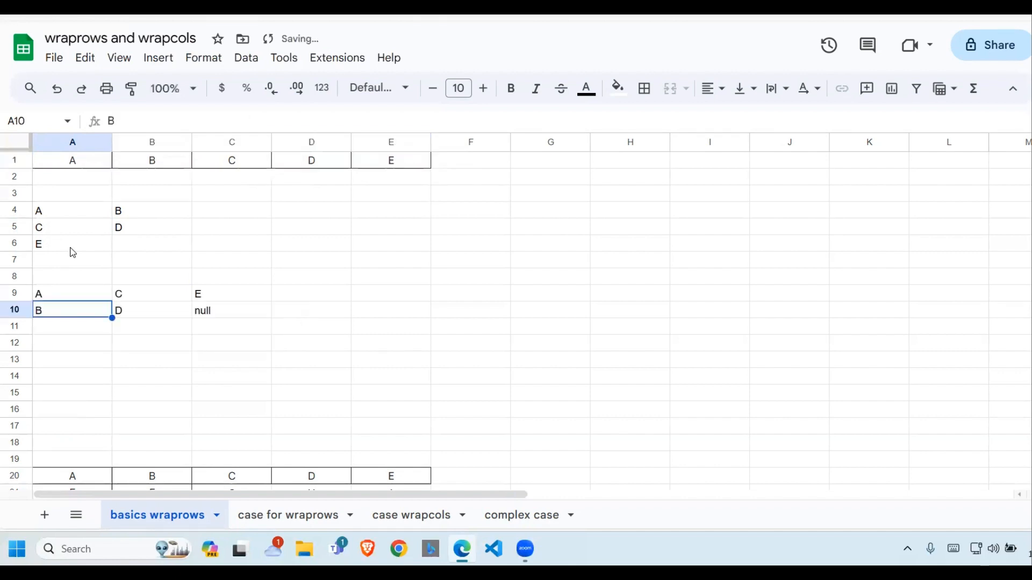
- Examine the WRAPCOLS output in A9:C10 column by column, including the padded cell C10
left_click(188, 329)
left_click(66, 297)
left_click(62, 316, "shift")
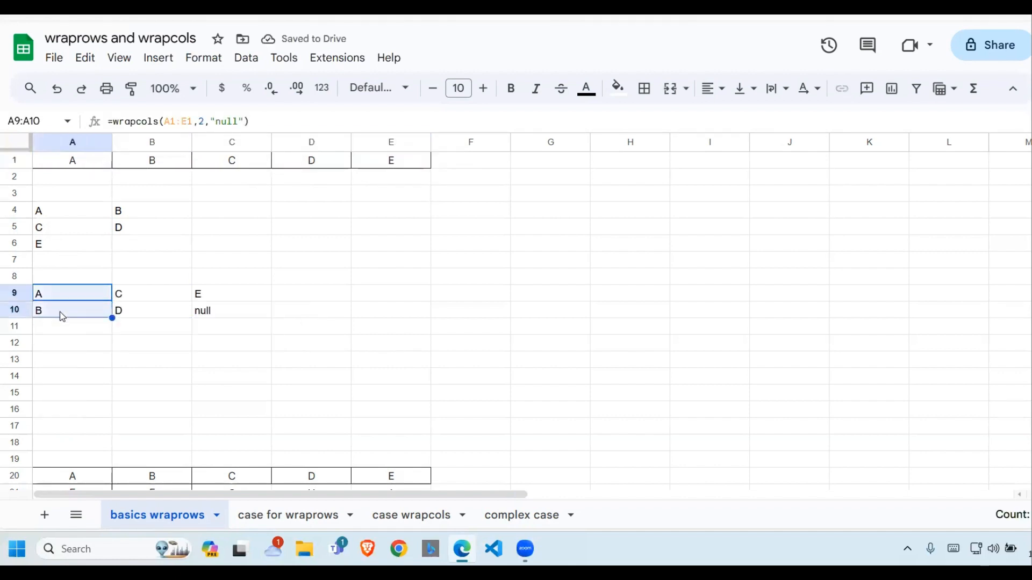
left_click_drag(137, 291, 137, 321)
left_click_drag(196, 296, 211, 309)
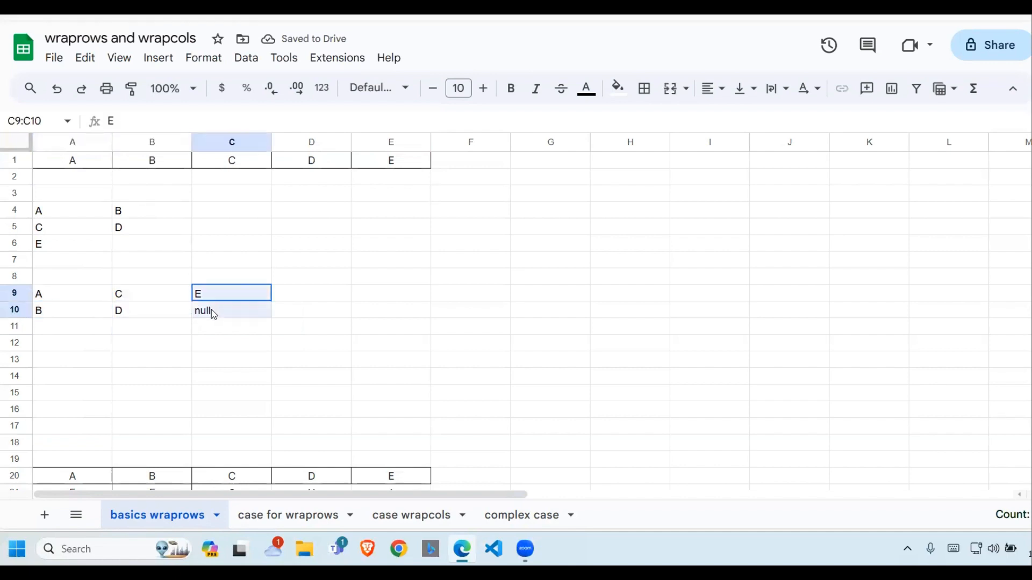
left_click(212, 297)
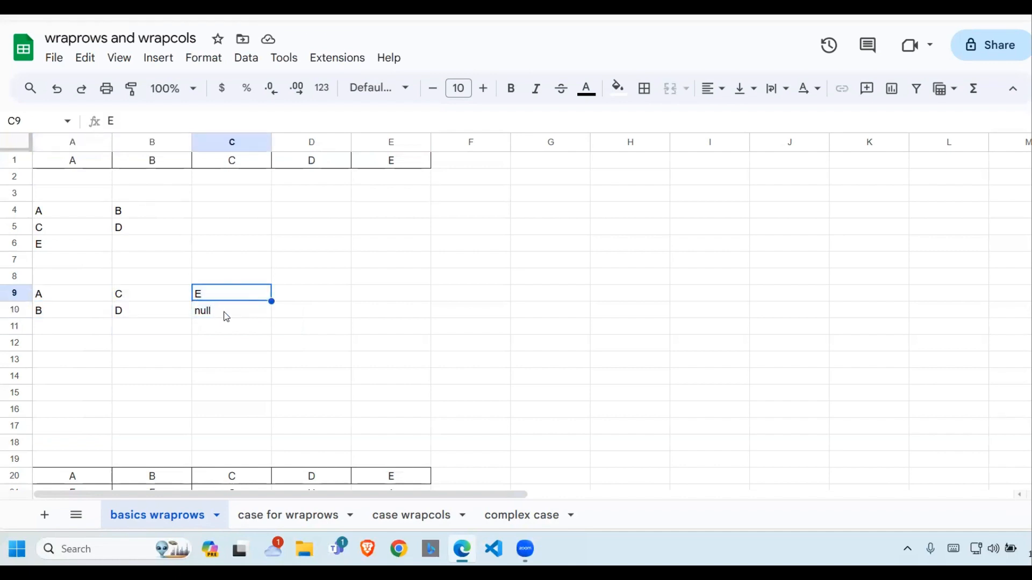
left_click(226, 316)
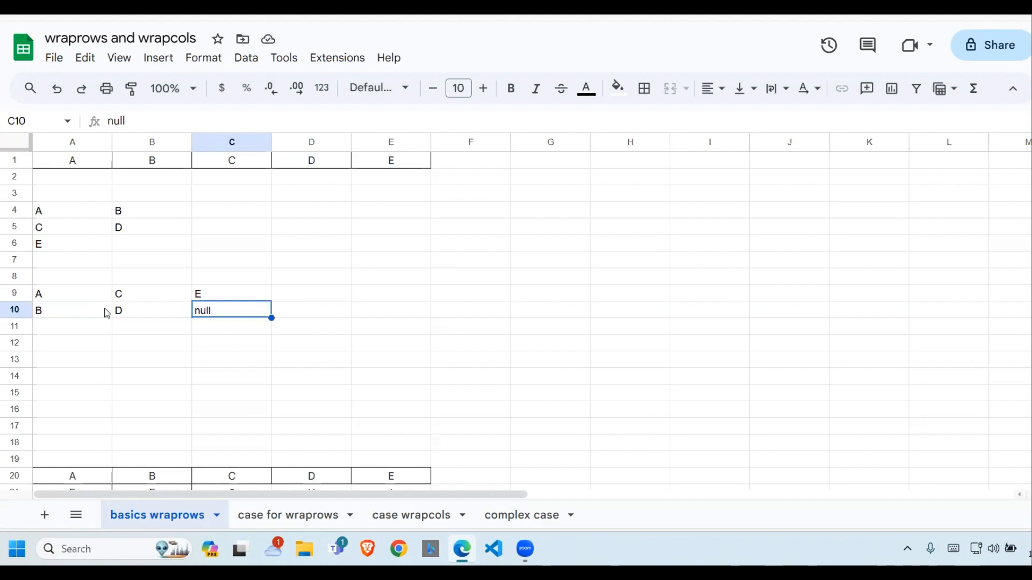
- Try to wrap the two-row range below by entering =wraprows(A20:E21,2) in cell A24
key("Down")
key("Down")
key("Down")
key("Down")
key("Down")
key("Down")
key("Down")
key("Down")
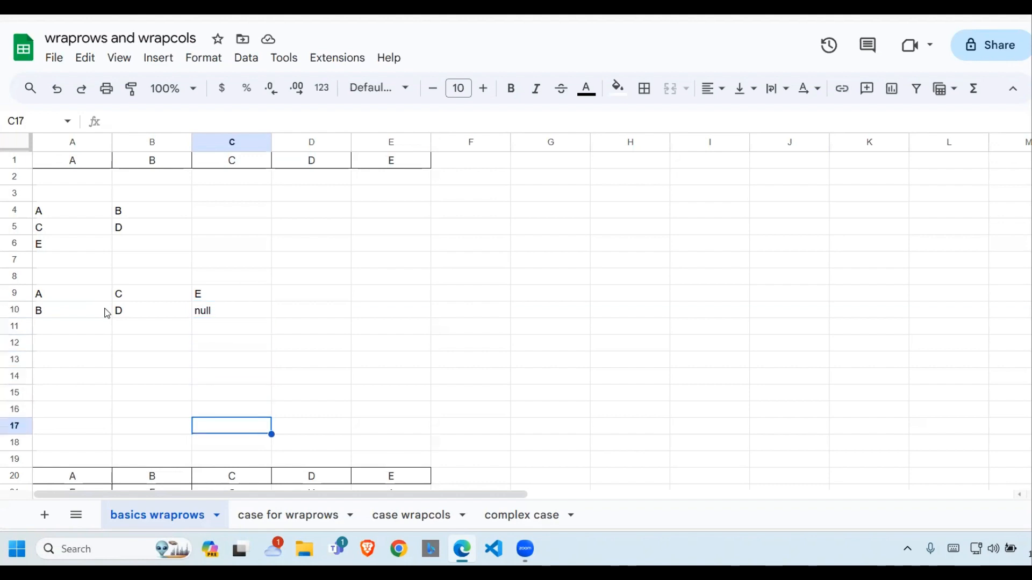
key("Down")
key("Down")
key("Down")
key("Down")
key("Down")
key("Down")
key("Down")
key("Down")
key("Down")
key("Down")
key("Down")
key("Down")
key("Down")
key("Down")
key("Down")
key("Down")
key("Down")
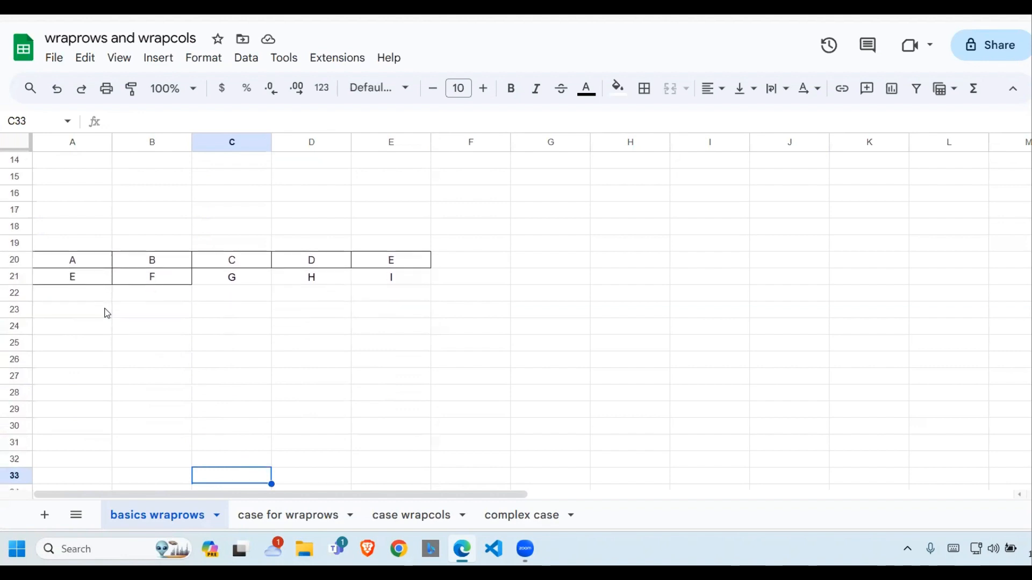
left_click(77, 302)
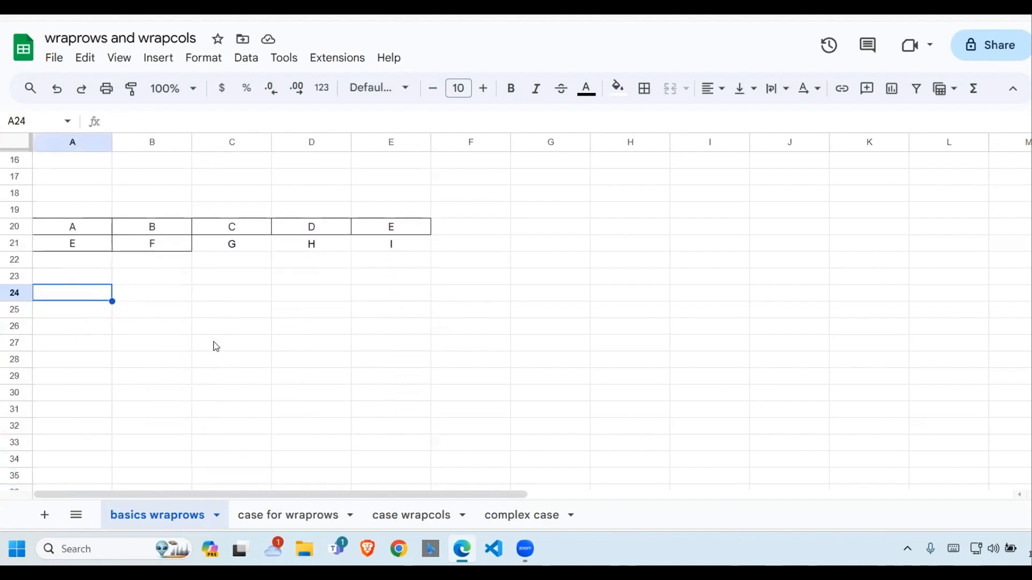
type("=wra")
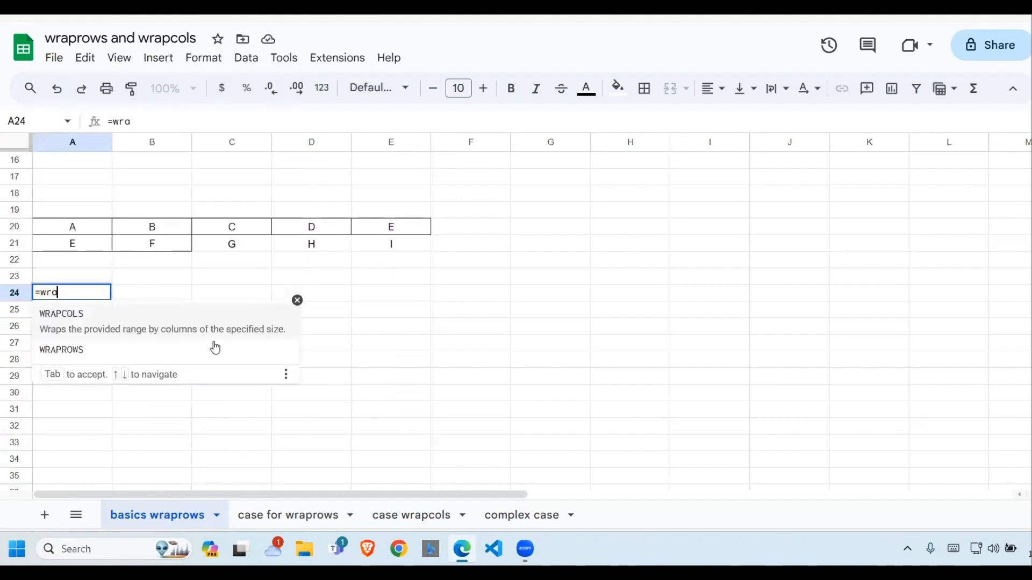
type("prows(")
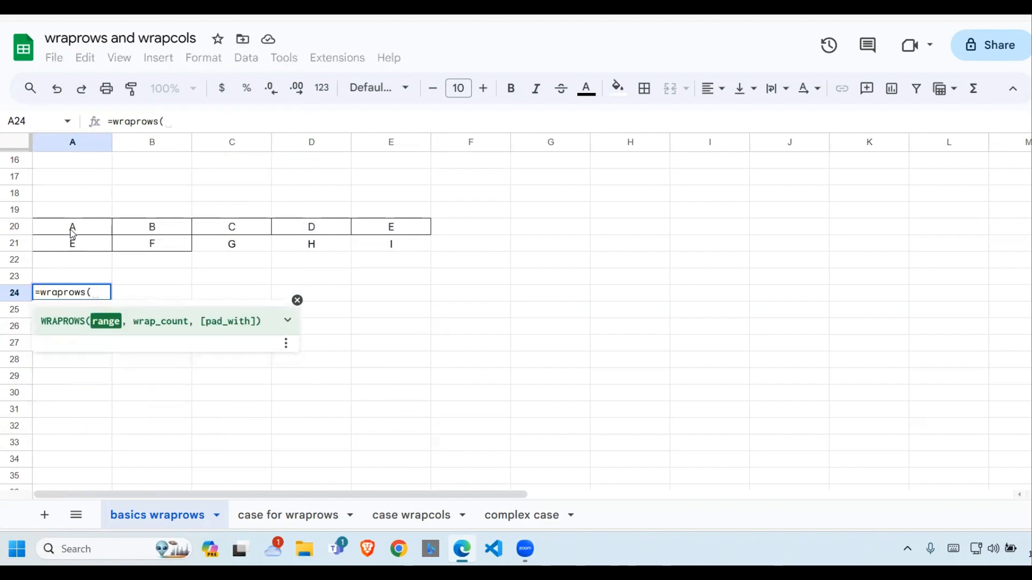
left_click_drag(72, 233, 392, 241)
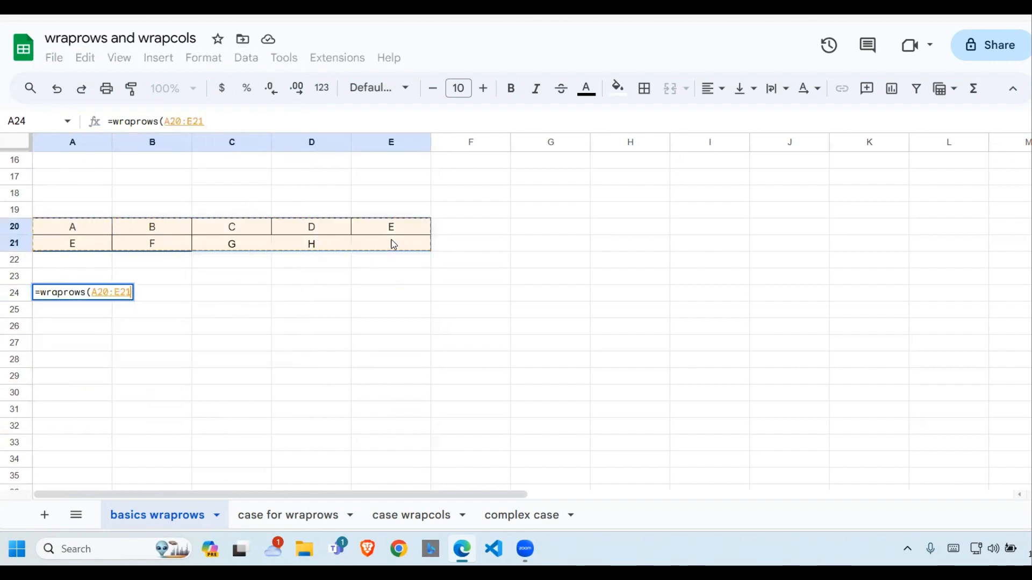
type(",2")
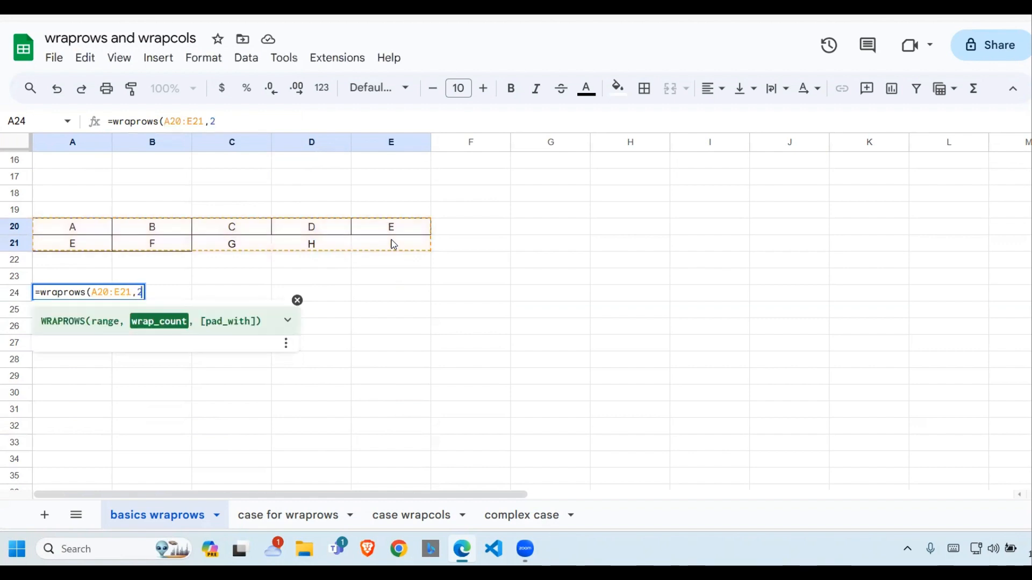
type(")")
key("Return")
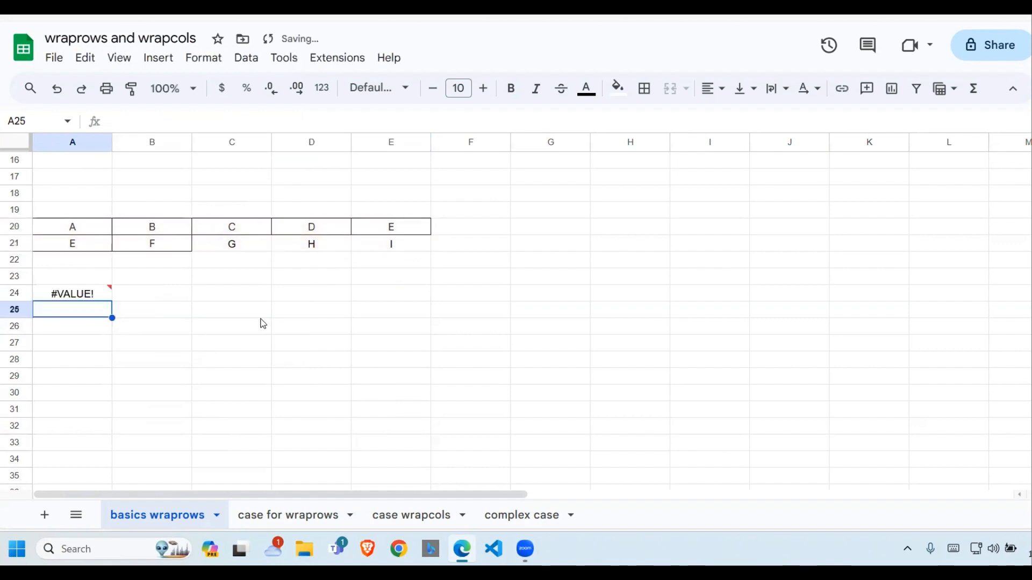
- Read the error note on cell A24 and compare it with the two source rows A20:E20 and A21:E21
left_click(69, 295)
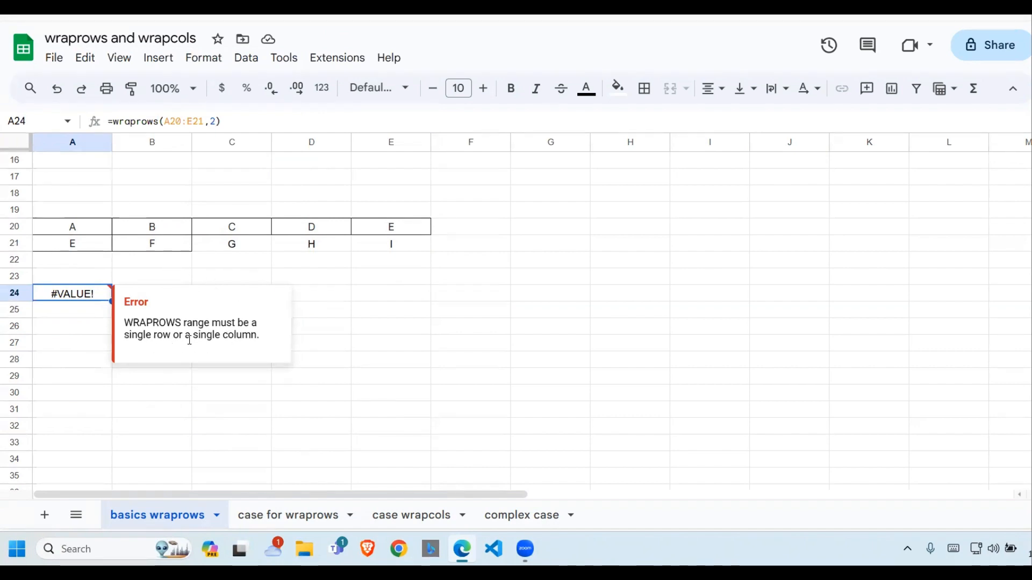
left_click(300, 287)
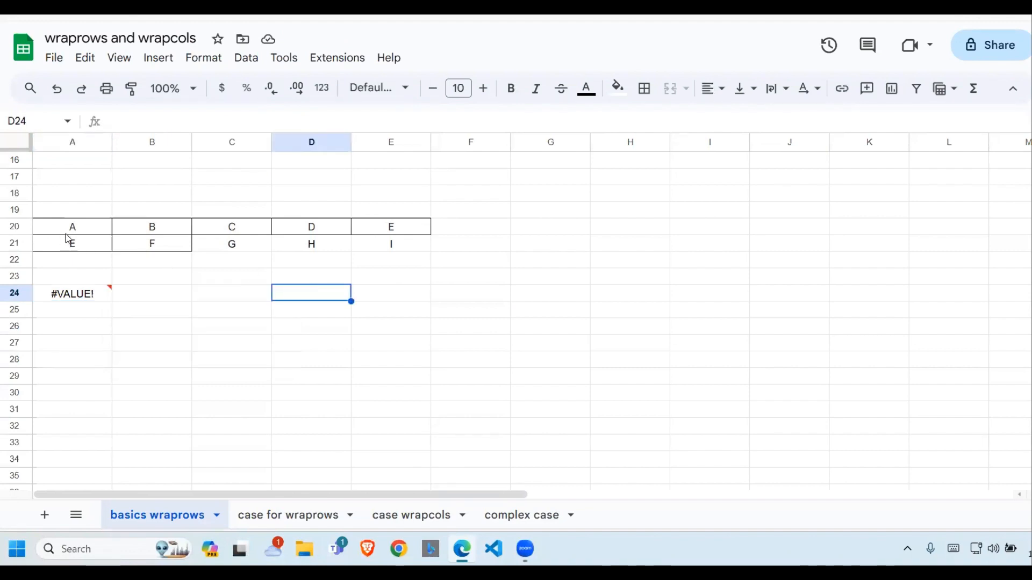
left_click_drag(67, 230, 407, 226)
left_click_drag(97, 245, 411, 254)
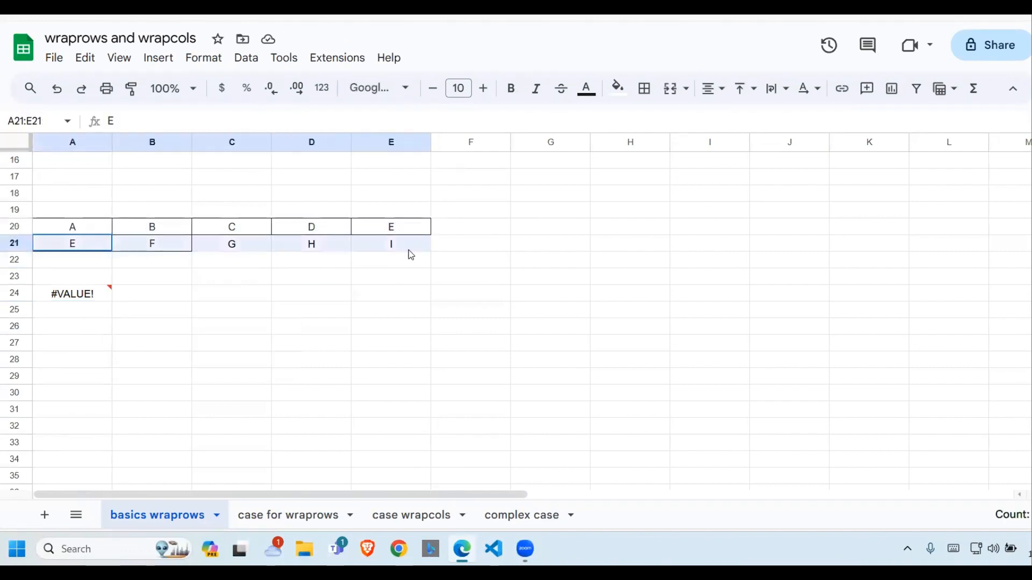
left_click(69, 299)
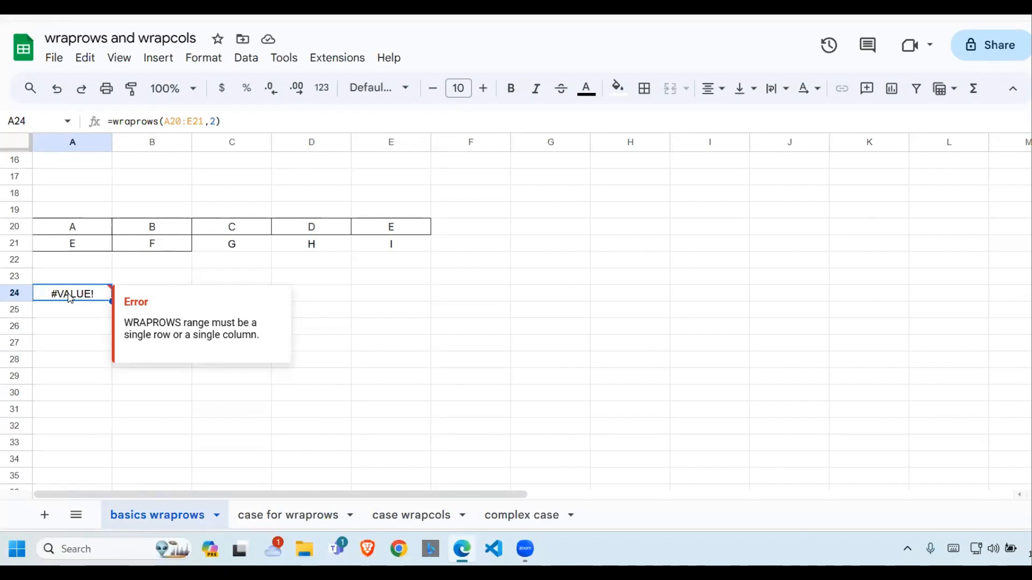
- Open the "case for wraprows" sheet and look over the single-column list of dates, products and amounts in column A
left_click(262, 265)
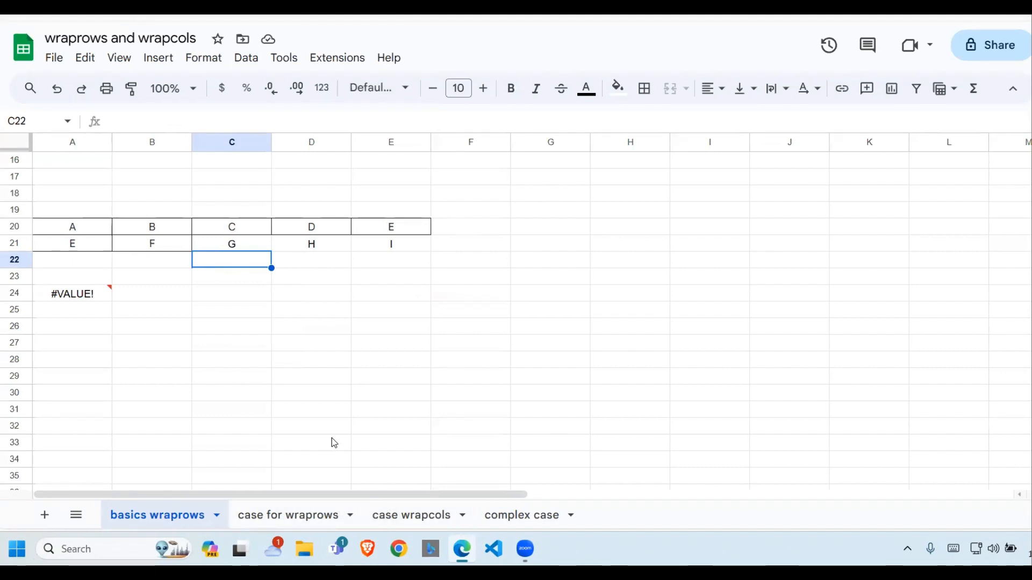
left_click(300, 519)
left_click(288, 367)
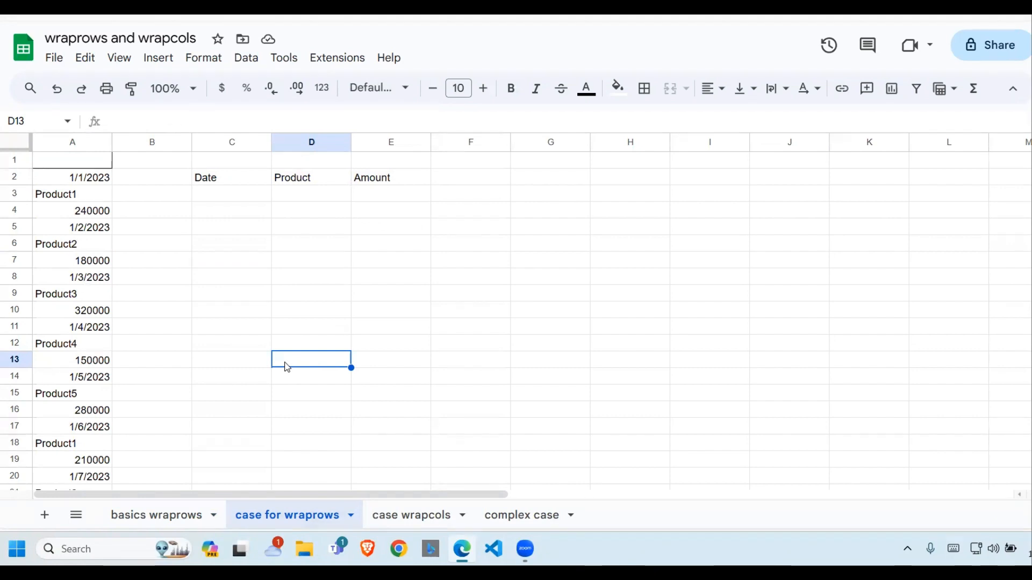
left_click(195, 330)
left_click(163, 249)
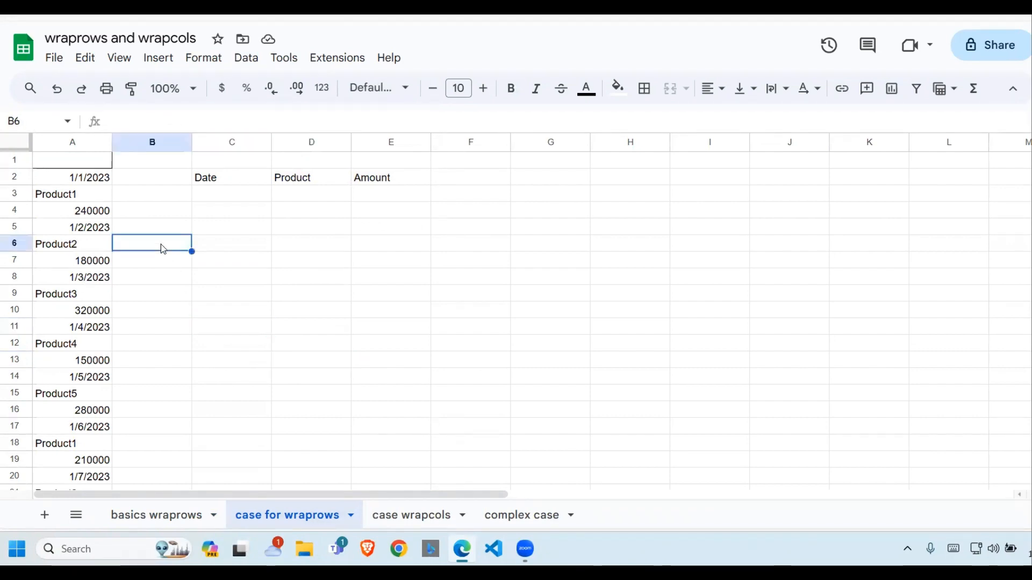
left_click_drag(105, 184, 108, 279)
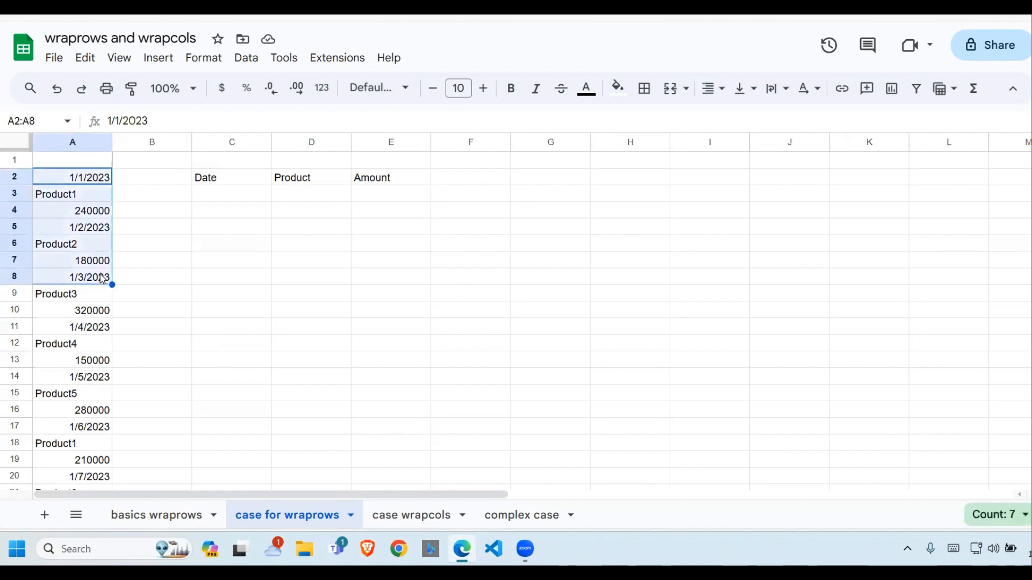
left_click(128, 234)
left_click_drag(81, 161, 76, 473)
left_click(156, 329)
- Examine column A's repeating date, product and amount pattern cell by cell from A2, and check how far down the list runs
left_click(93, 178)
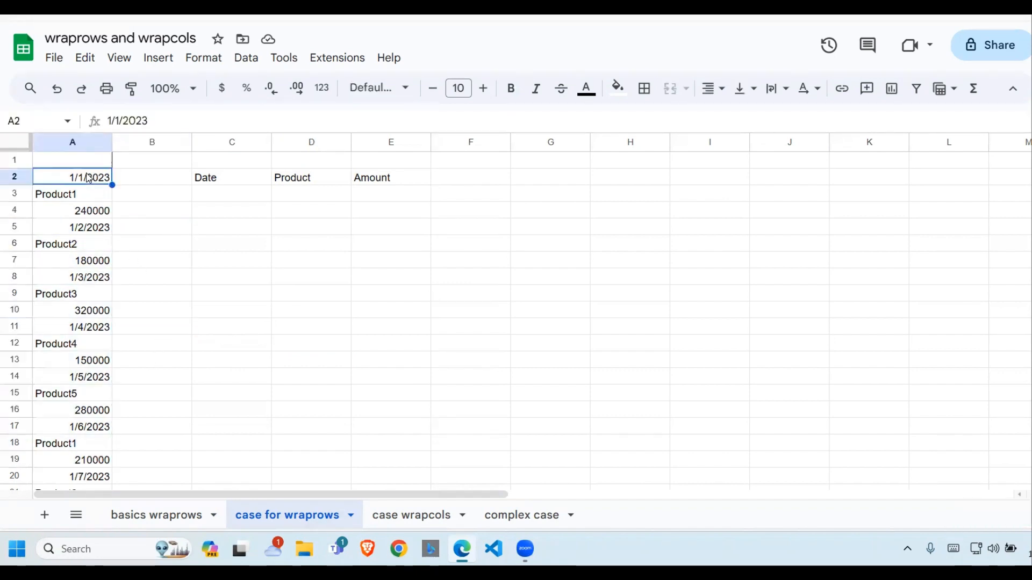
left_click(106, 199)
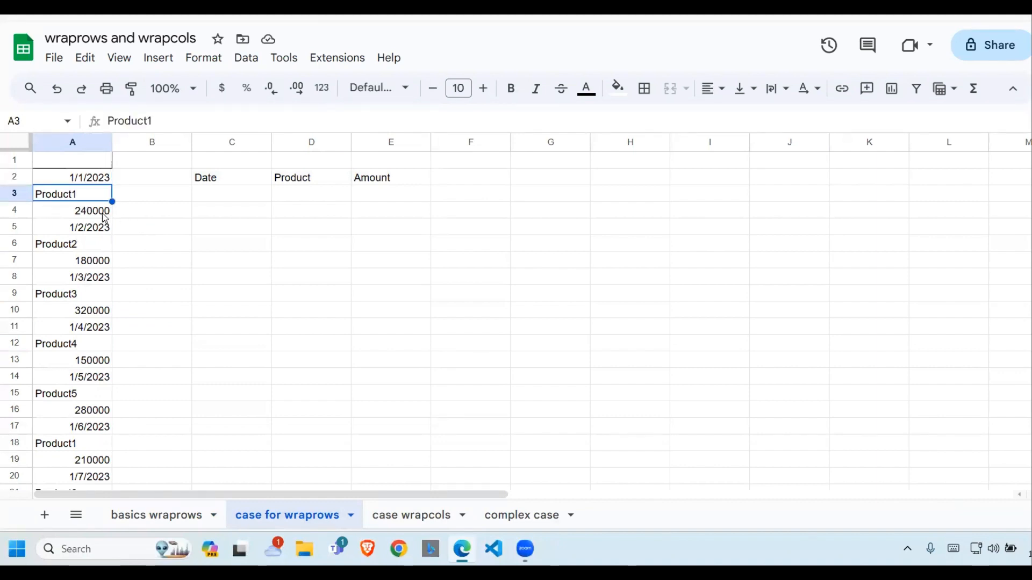
left_click(105, 216)
left_click(92, 230)
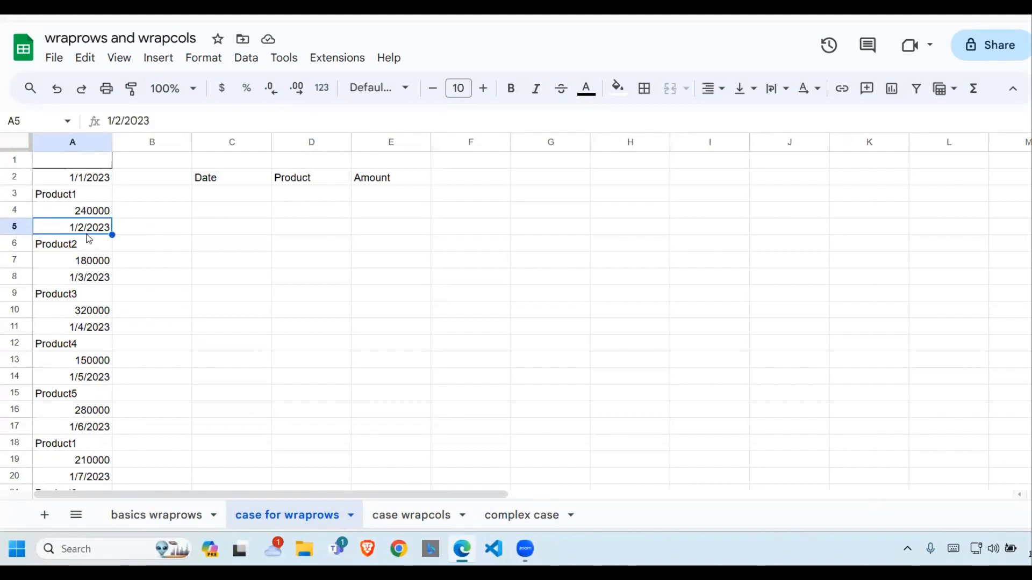
left_click(74, 245)
left_click(89, 265)
left_click(89, 277)
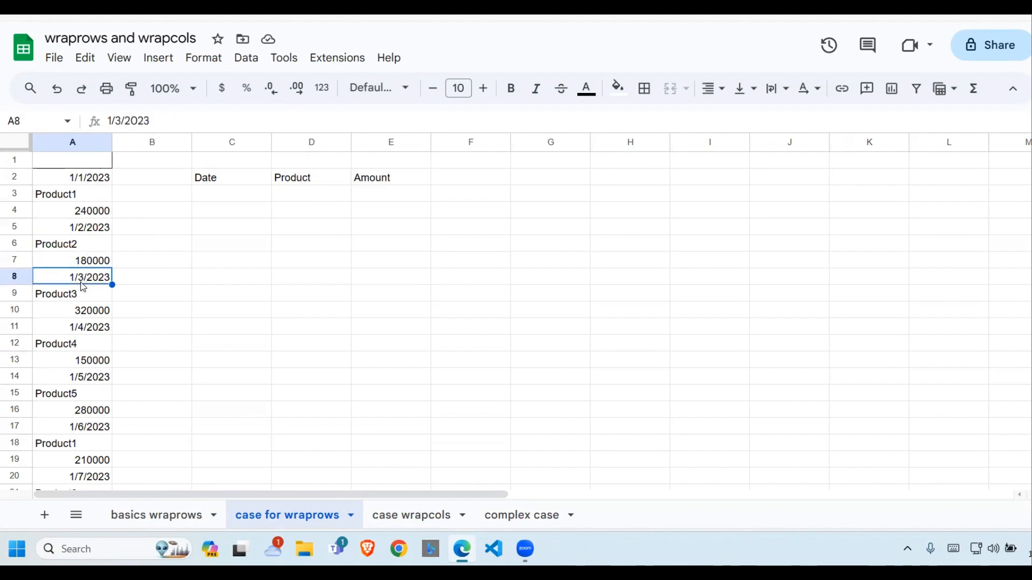
left_click(83, 296)
left_click(96, 315)
left_click_drag(89, 182, 105, 490)
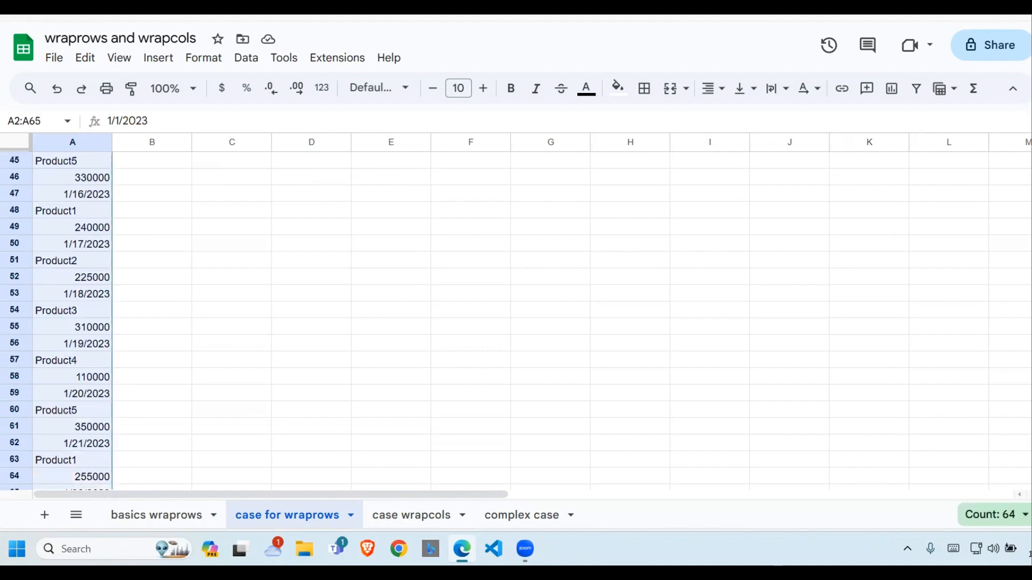
scroll(516, 317, "up", 15)
left_click(498, 248)
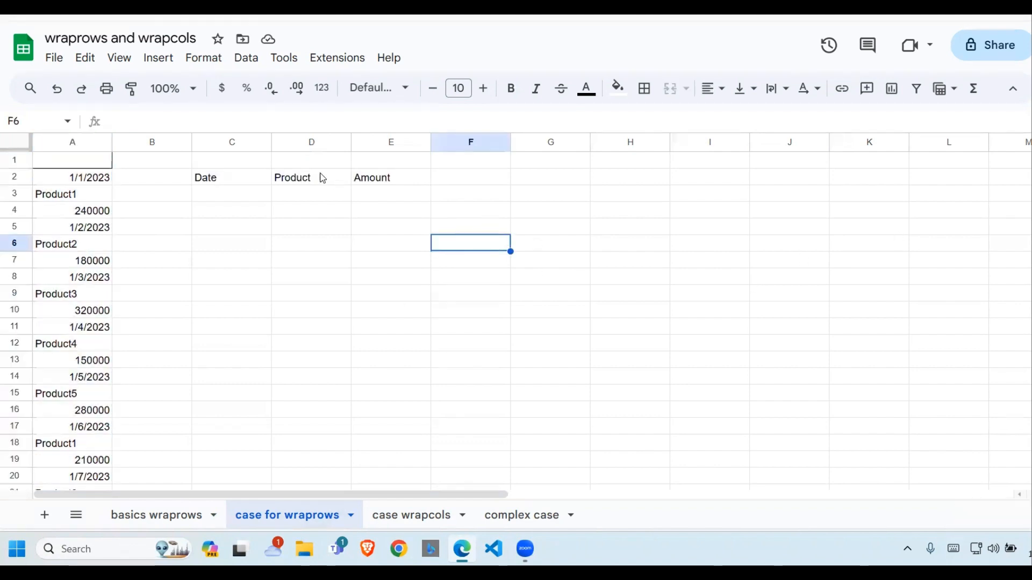
- Compare the Date, Product and Amount columns under C2:E2 with the repeating records in column A
left_click(257, 164)
left_click(238, 181)
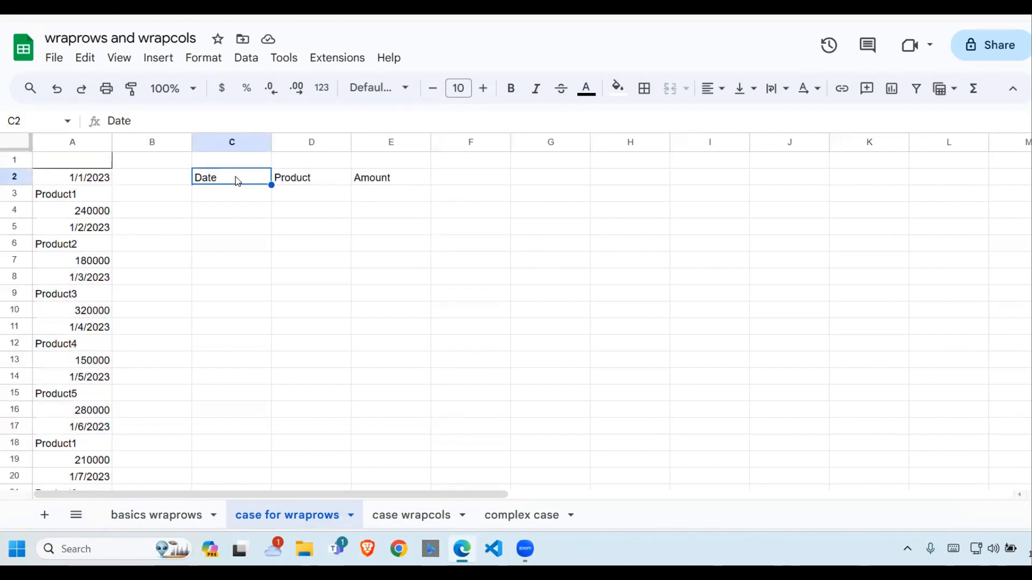
left_click_drag(215, 177, 218, 412)
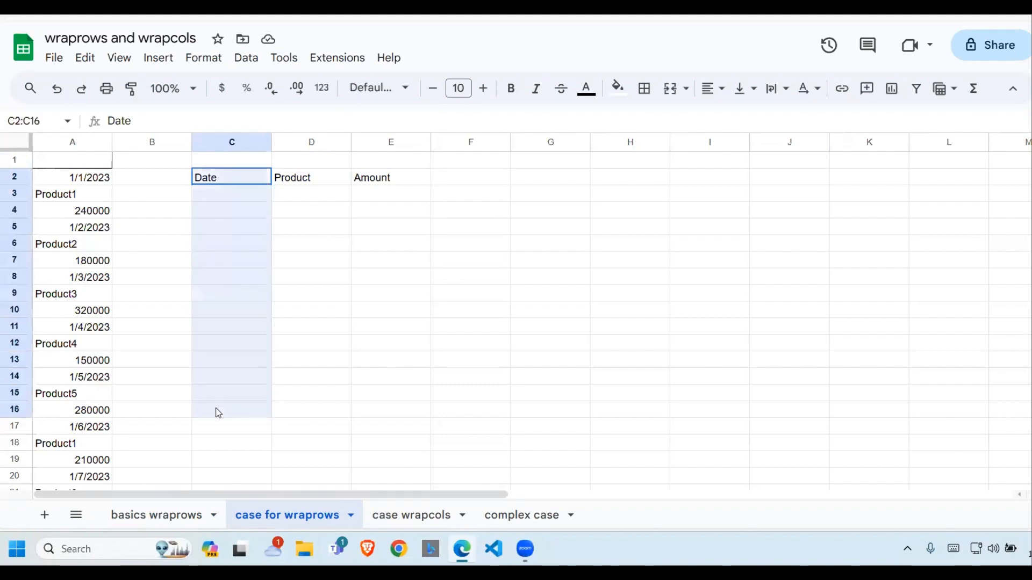
left_click_drag(323, 163, 330, 412)
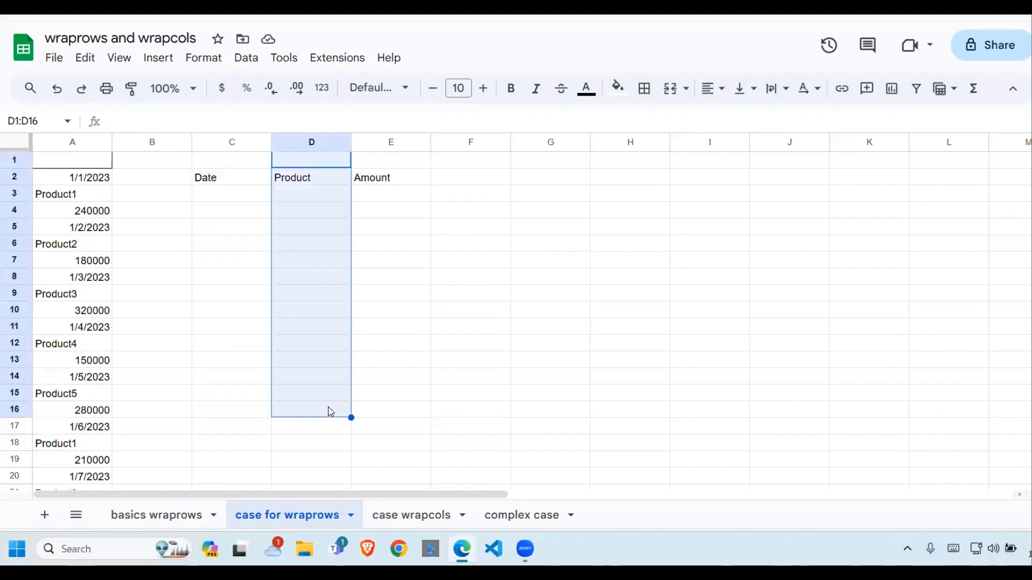
left_click_drag(383, 178, 412, 417)
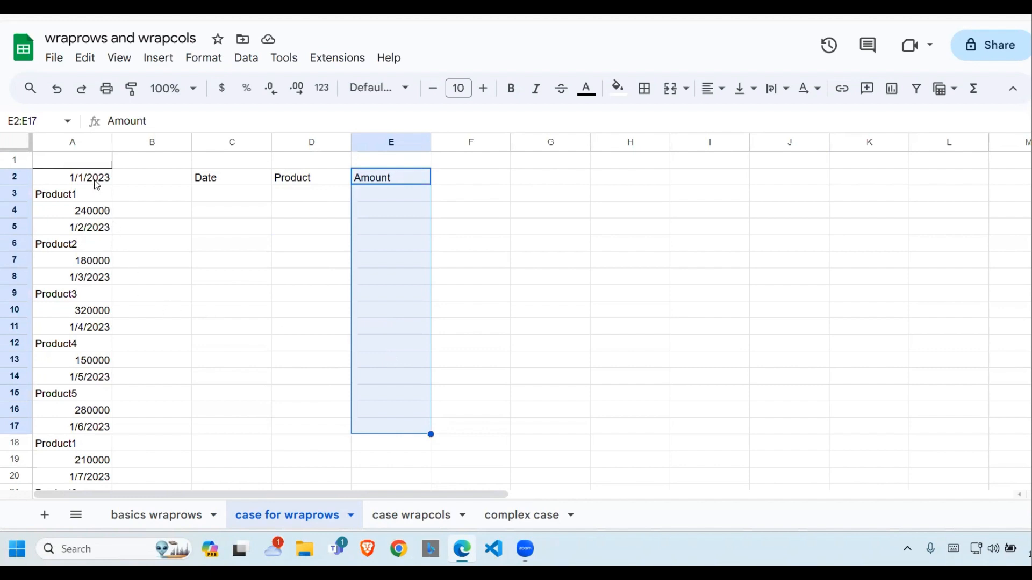
left_click_drag(95, 181, 99, 264)
left_click_drag(239, 180, 366, 310)
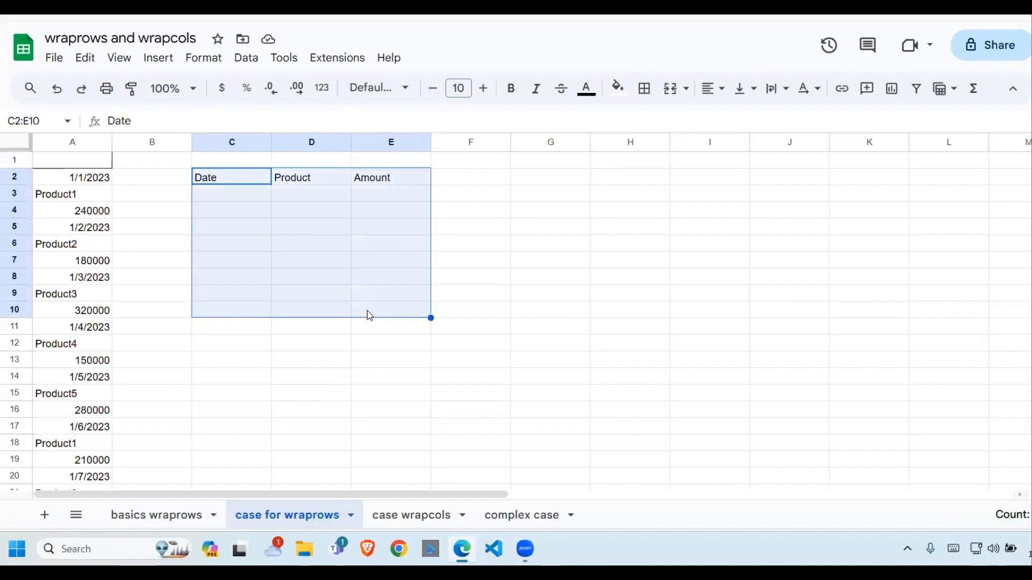
- Enter the formula =wraprows(A2:A73,3,"") in cell C3 to wrap the column A list into rows of three values
left_click(245, 200)
type("=wraprows(")
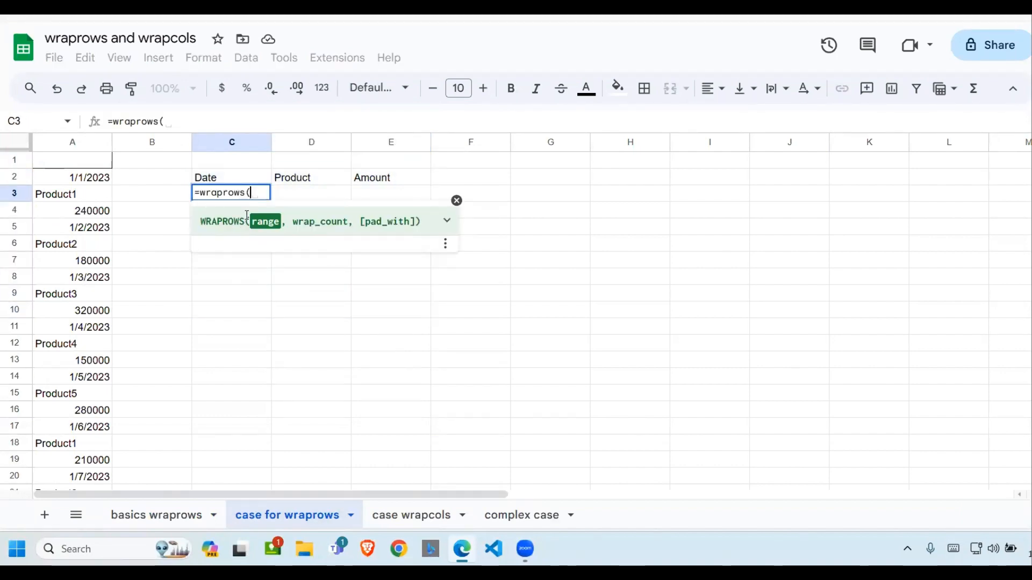
left_click_drag(102, 180, 102, 297)
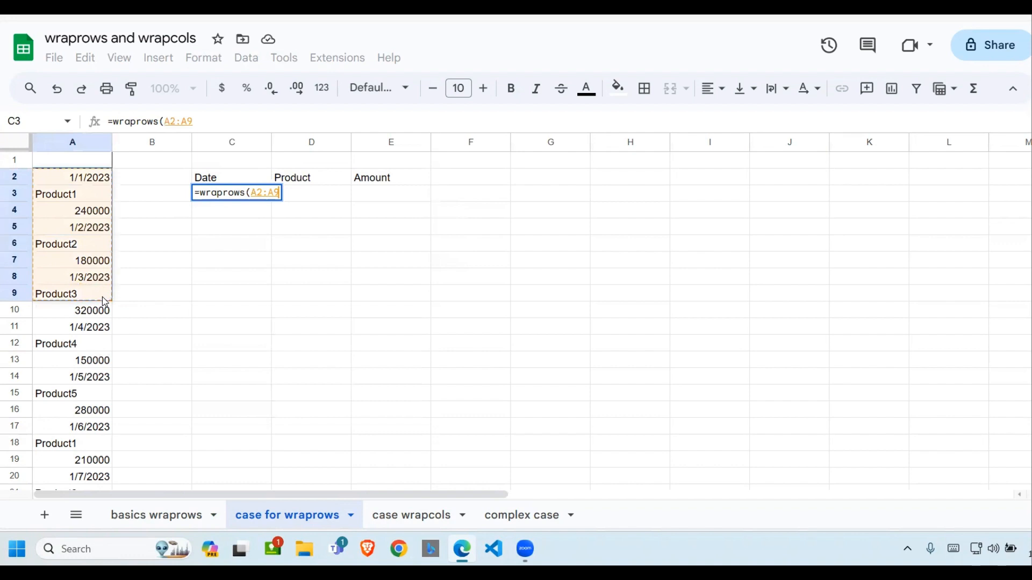
key("ctrl+shift+Down")
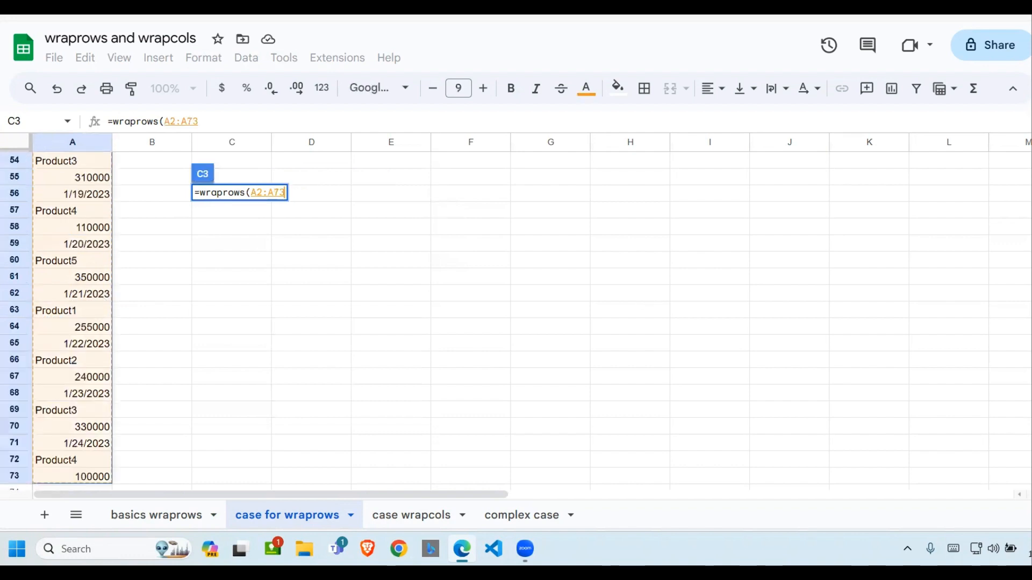
scroll(421, 222, "up", 15)
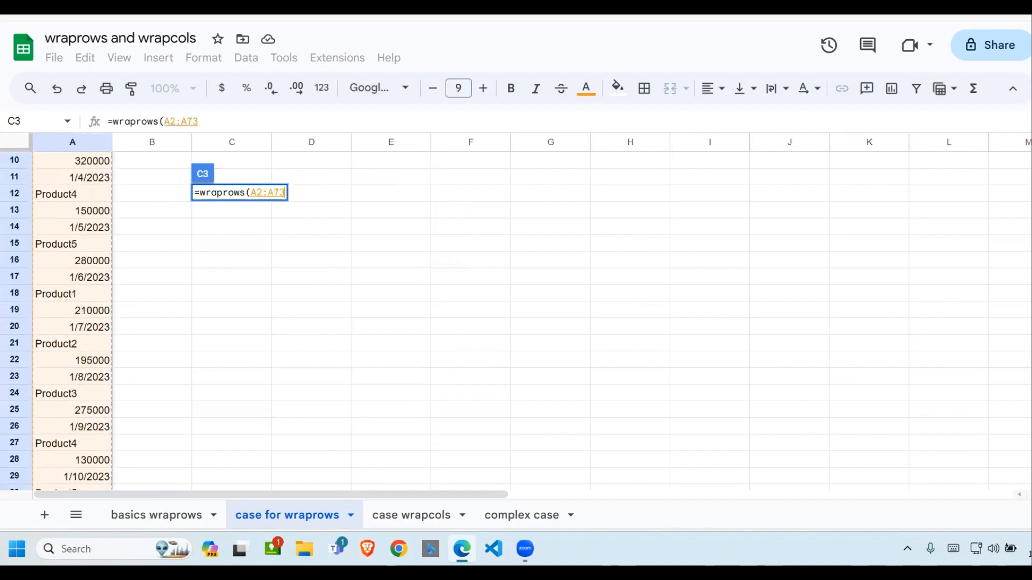
left_click(226, 121)
type(",")
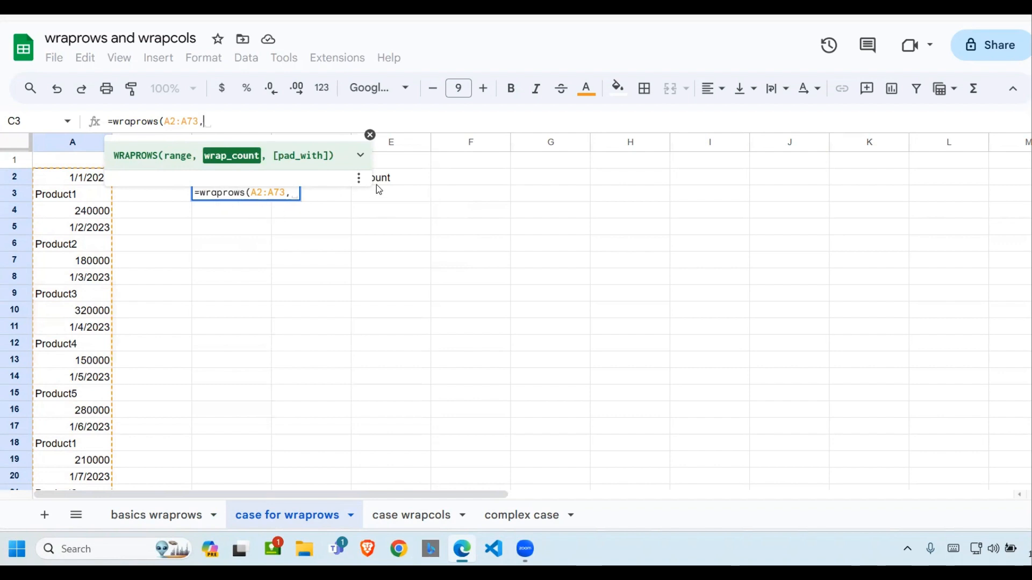
left_click(370, 135)
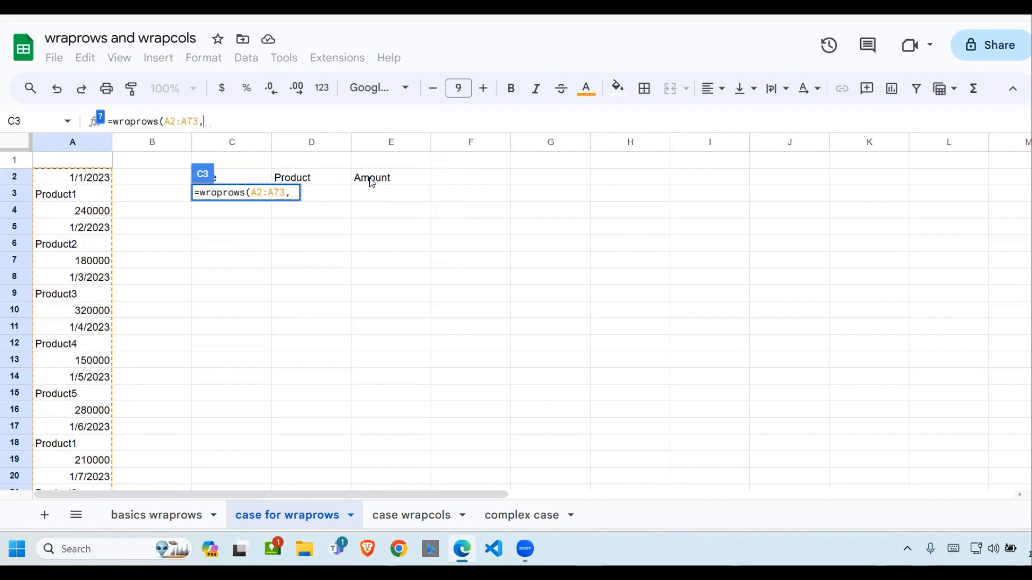
left_click(211, 119)
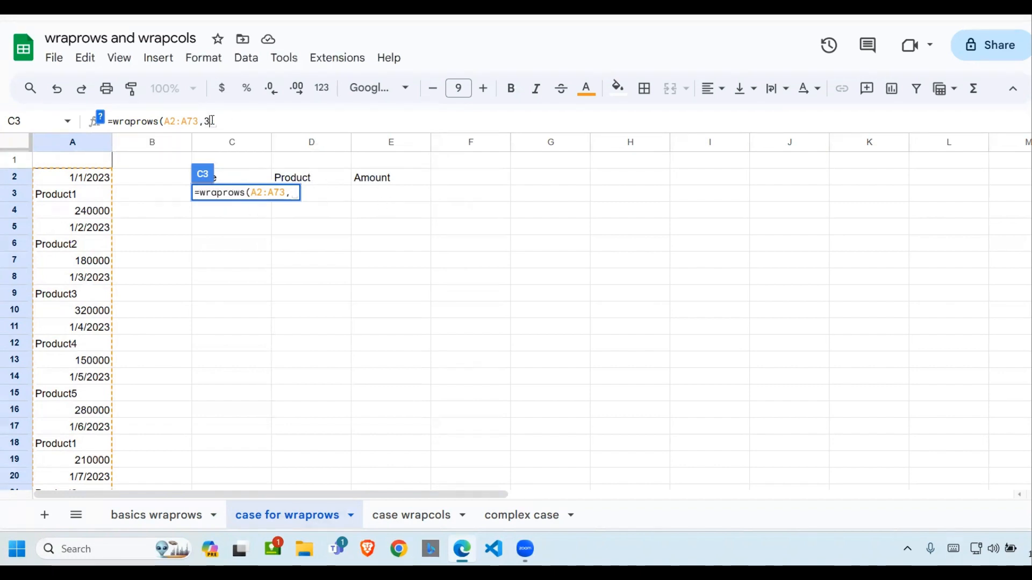
type("3,")
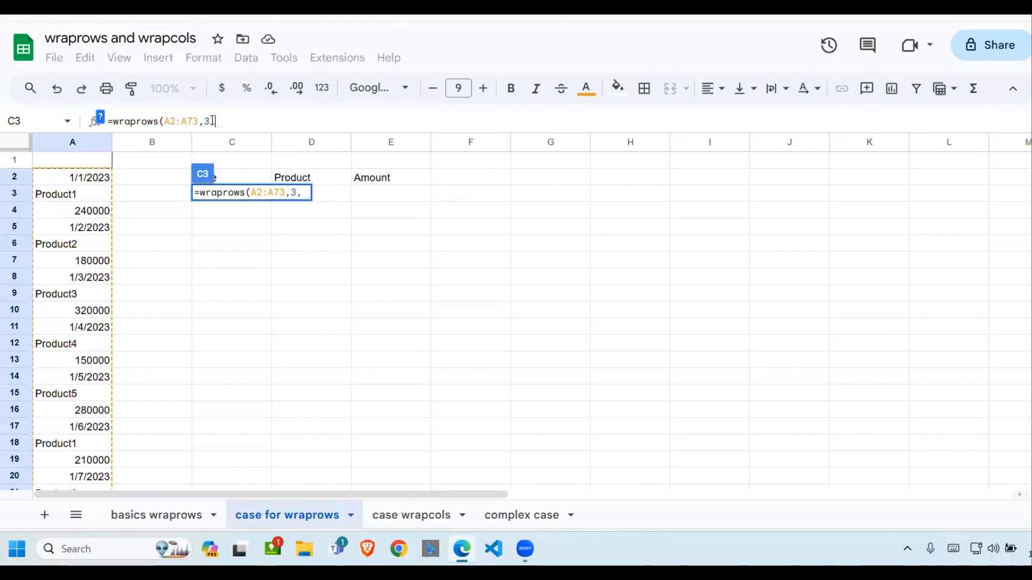
type("\"\")")
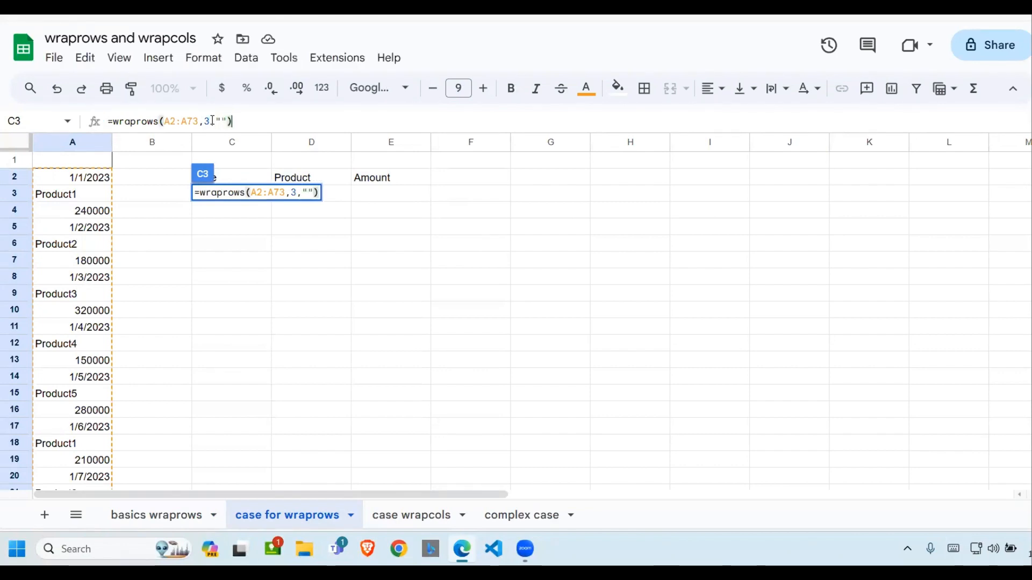
key("Return")
- Examine the wrapped Date, Product and Amount columns from row 3 down against the source list in column A
left_click(313, 278)
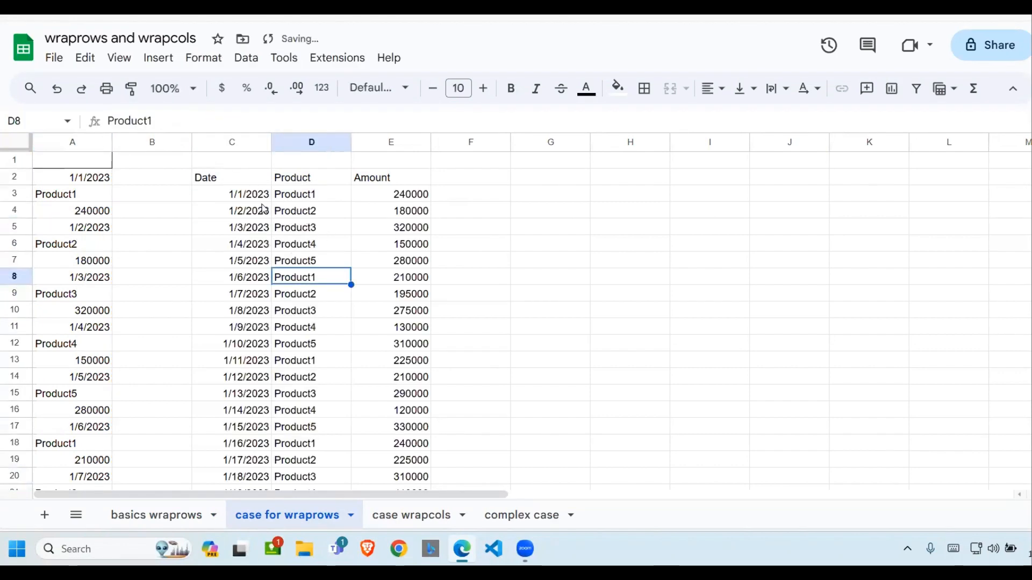
left_click(237, 195)
left_click_drag(91, 177, 70, 344)
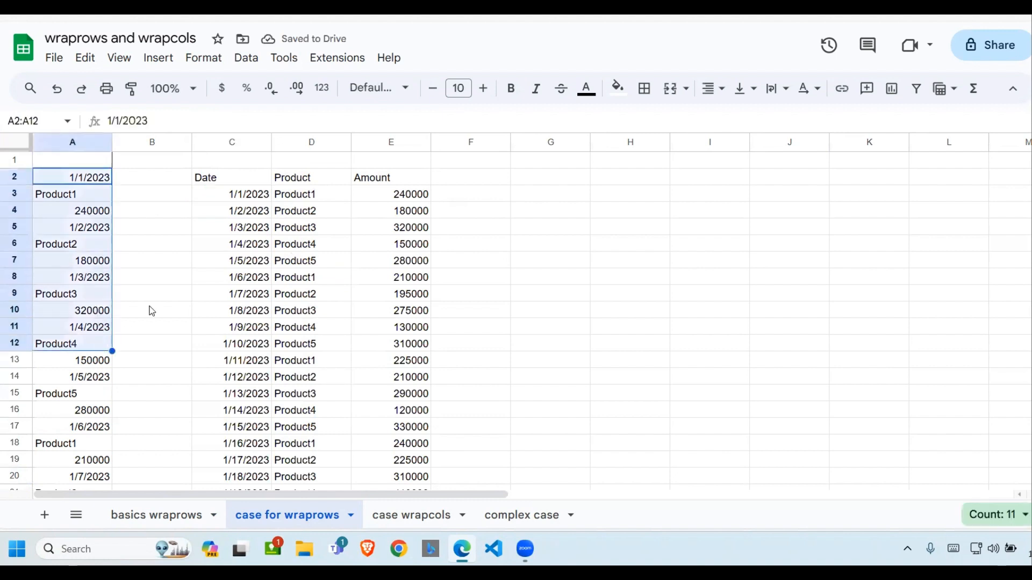
left_click_drag(252, 194, 230, 469)
left_click_drag(313, 194, 312, 484)
left_click_drag(395, 215, 397, 334)
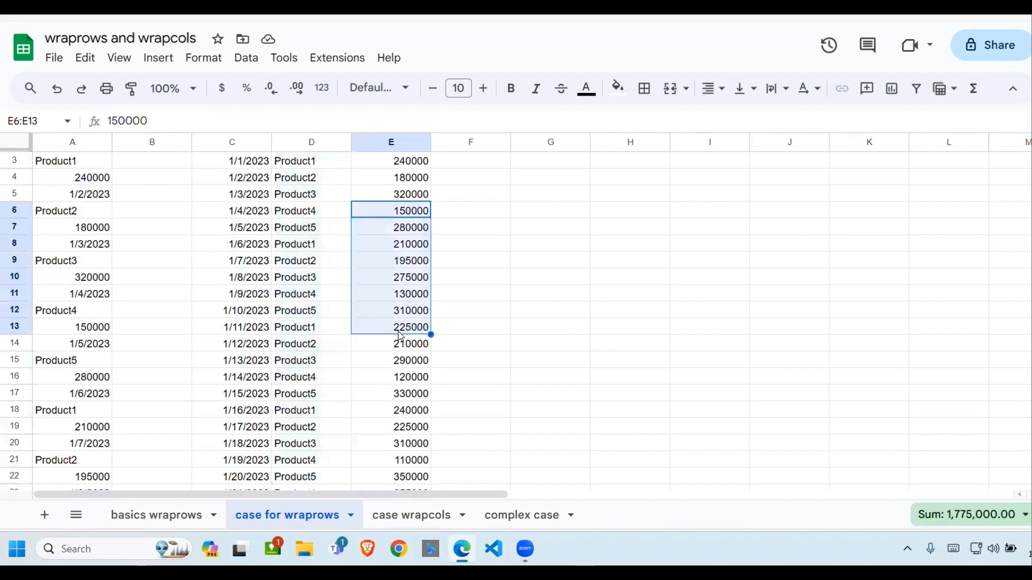
key("Up")
key("Up")
key("Up")
key("Up")
key("Up")
- Switch to the case wrapcols sheet and match the Item, Sales, Cost of sales and Gross Profit labels in column A with header cells C3:F3
key("ctrl+Page_Down")
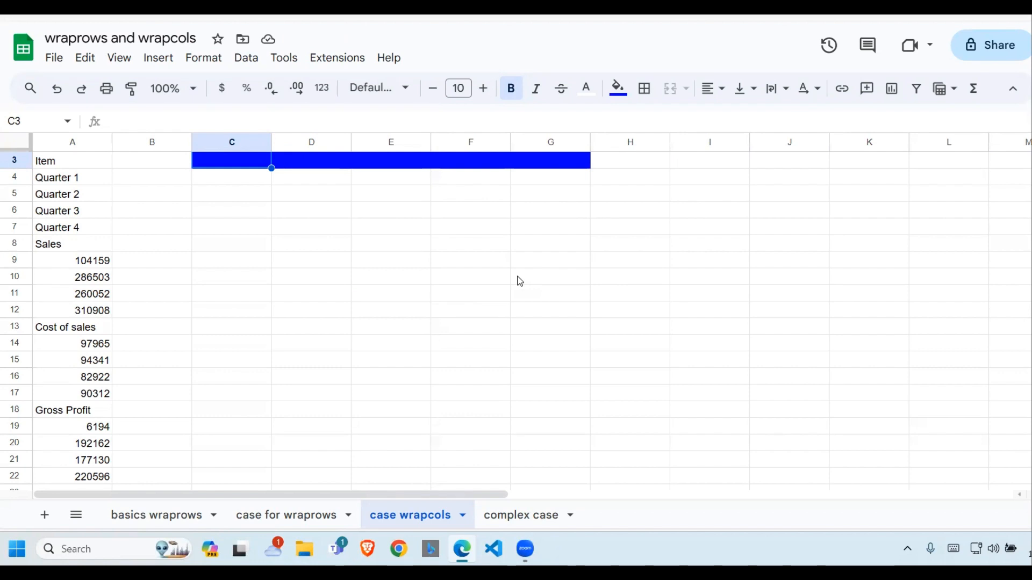
left_click(330, 297)
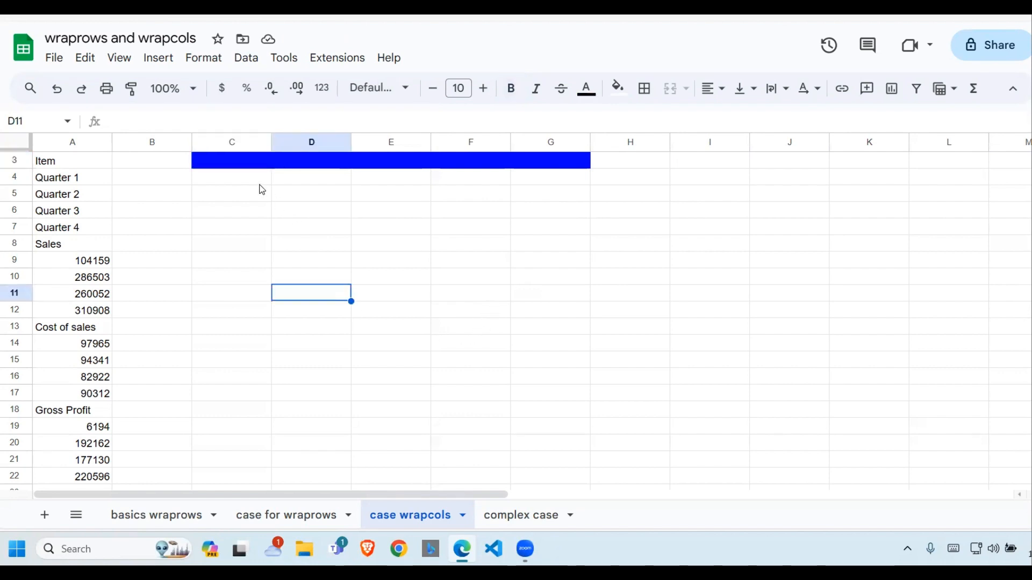
left_click(248, 167)
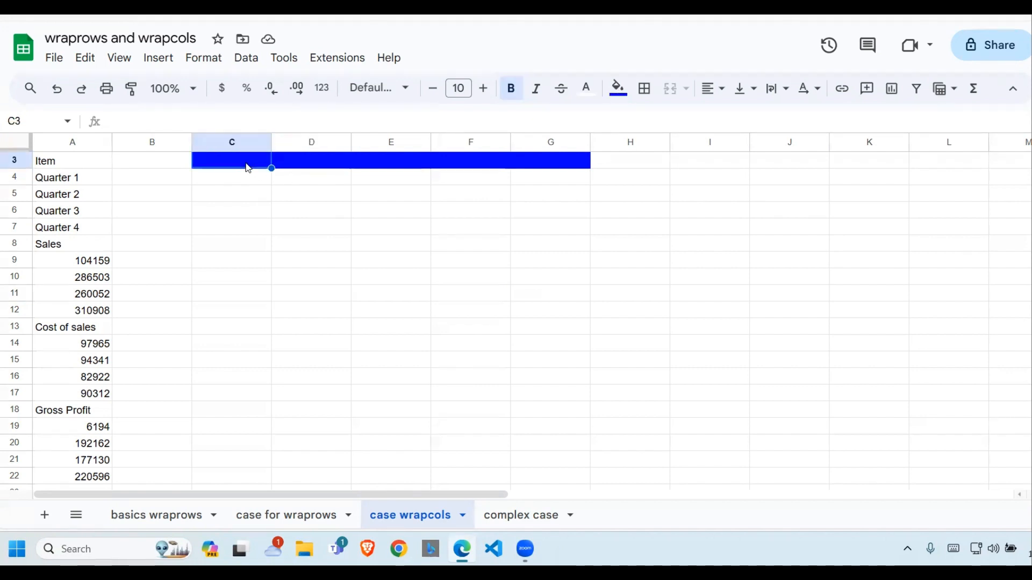
left_click(51, 165)
left_click(95, 246)
left_click(317, 164)
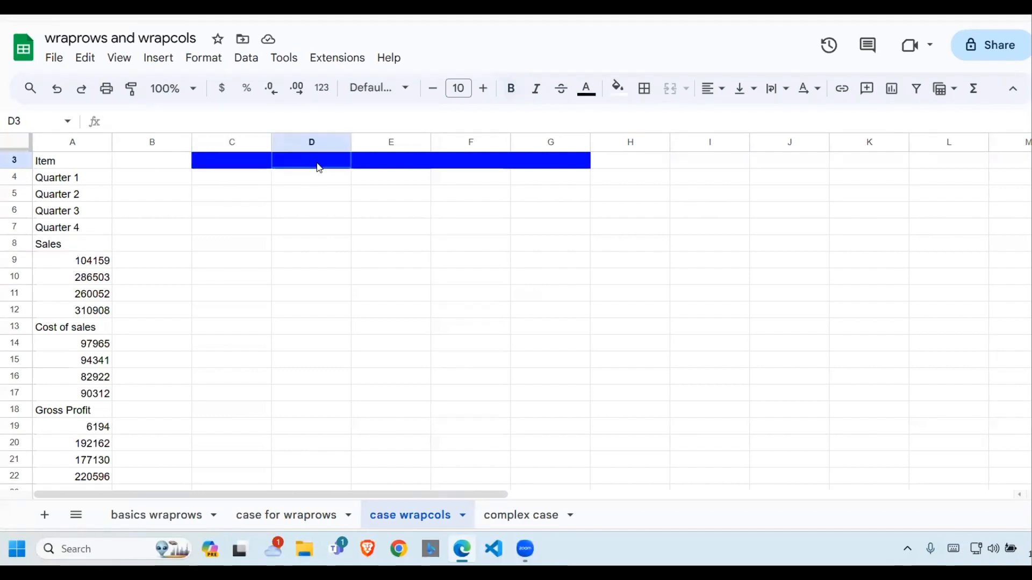
left_click(94, 328)
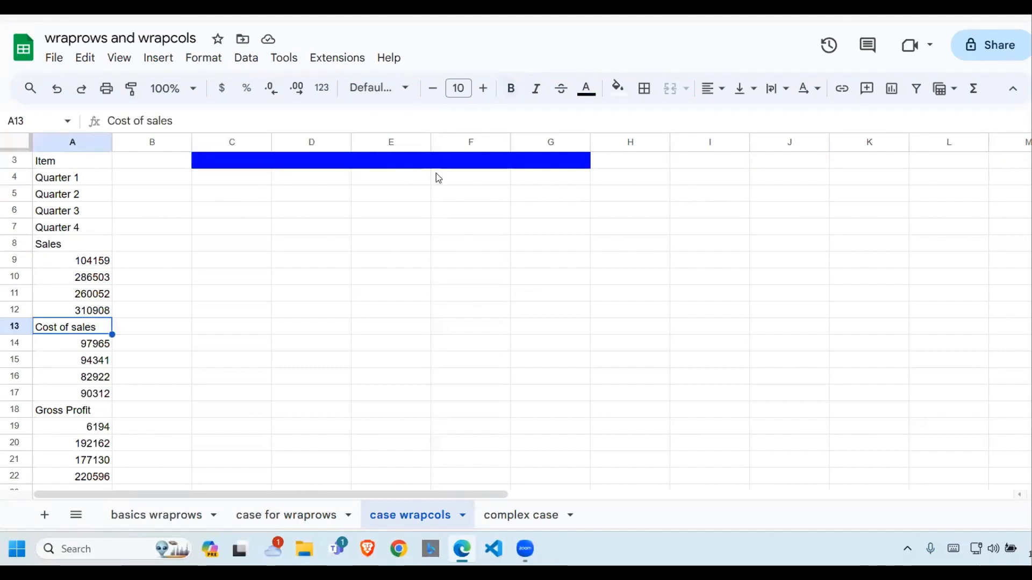
left_click(415, 163)
left_click(87, 412)
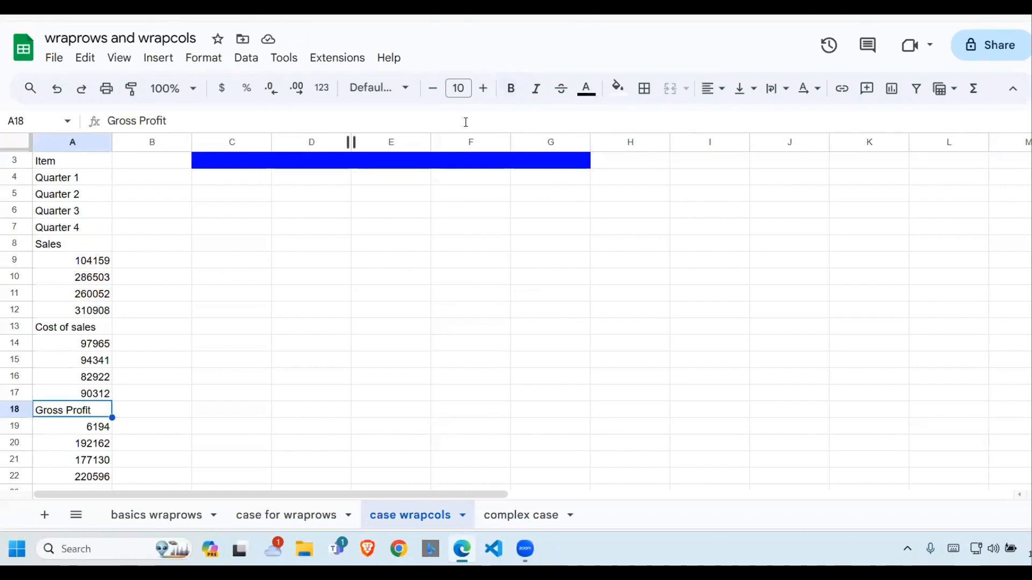
left_click(489, 164)
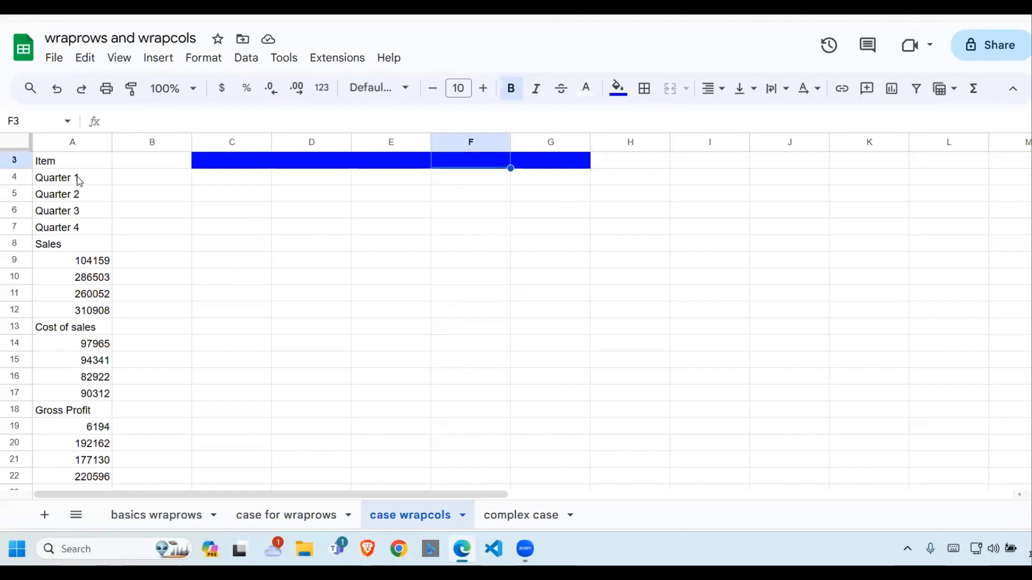
- Compare the quarter labels and the Sales figures in column A with the empty cells below the header row
left_click_drag(76, 177, 81, 247)
left_click_drag(234, 183, 233, 227)
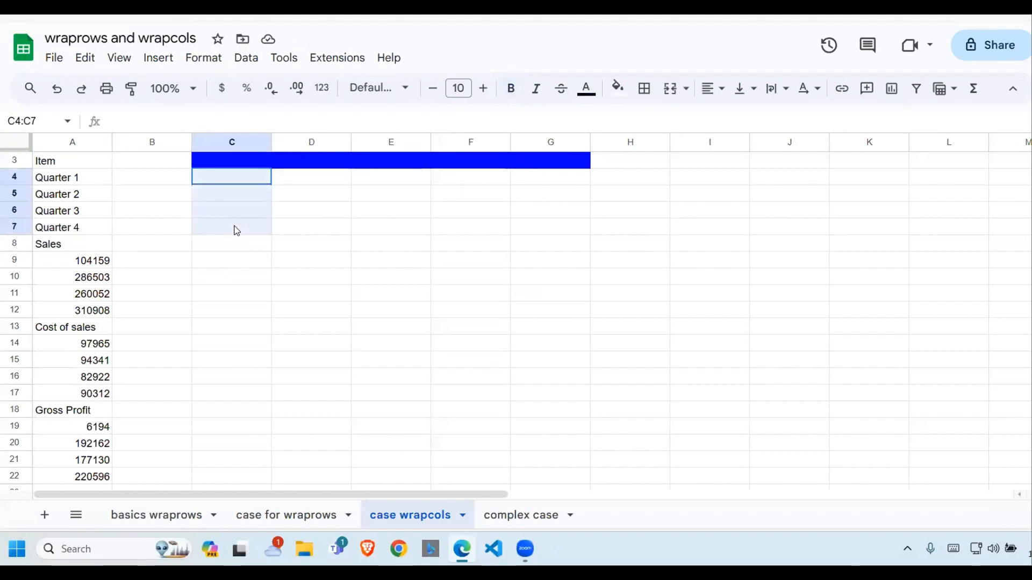
left_click_drag(108, 261, 94, 312)
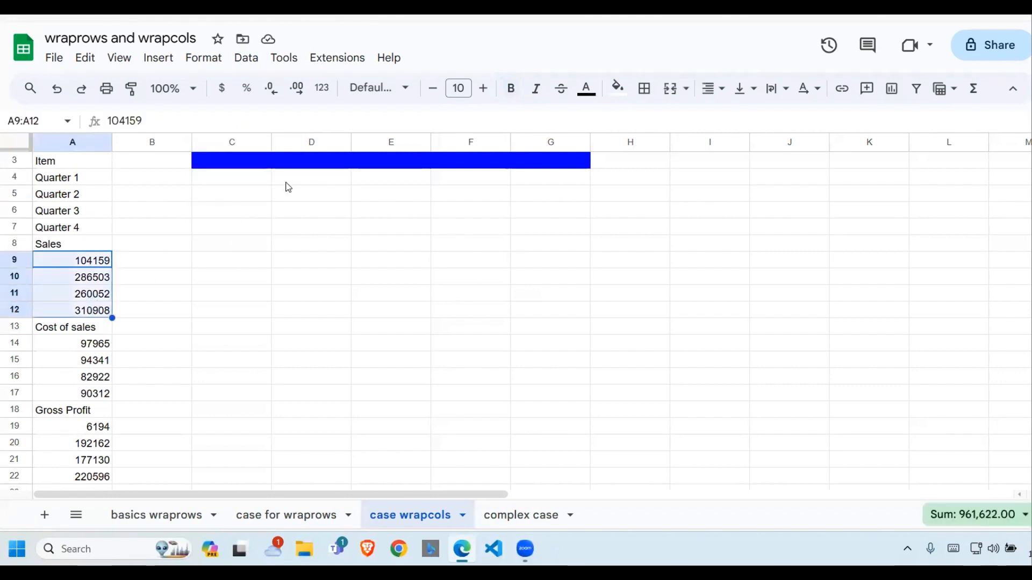
- Enter the formula =wrapcols(A3:A22,5) in cell C3 to wrap the column A list into columns of five values
left_click(242, 169)
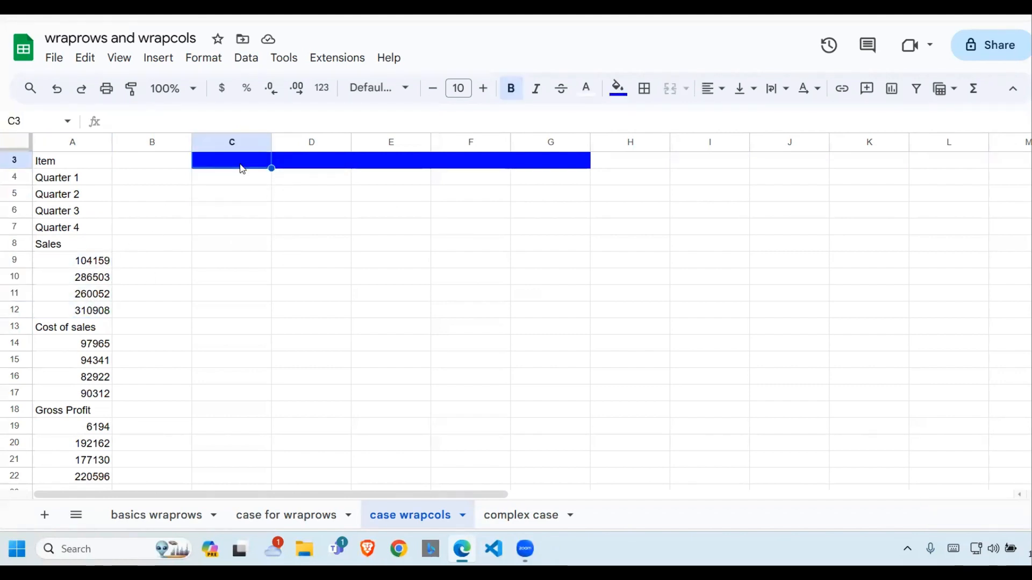
type("=")
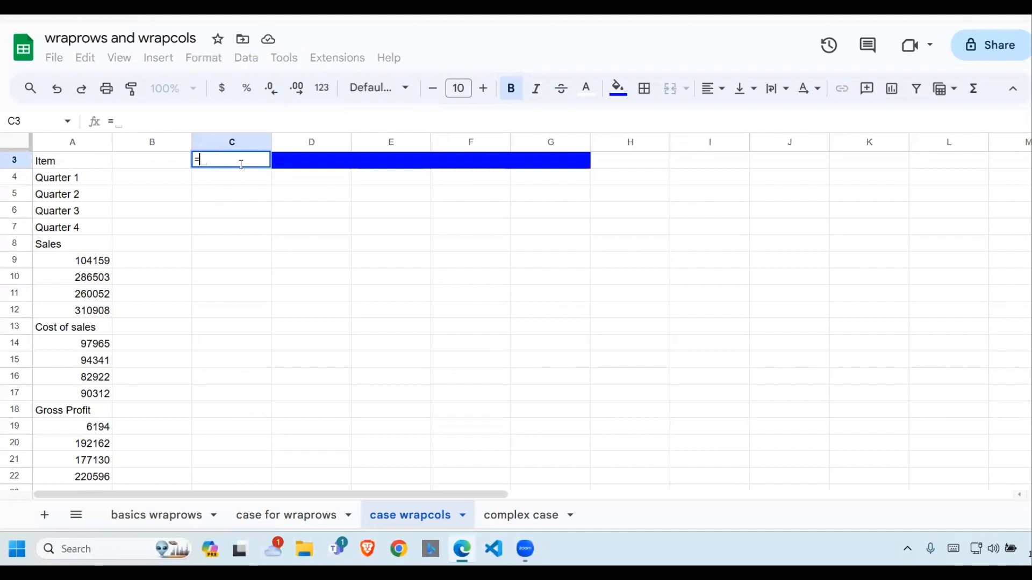
type("wrap")
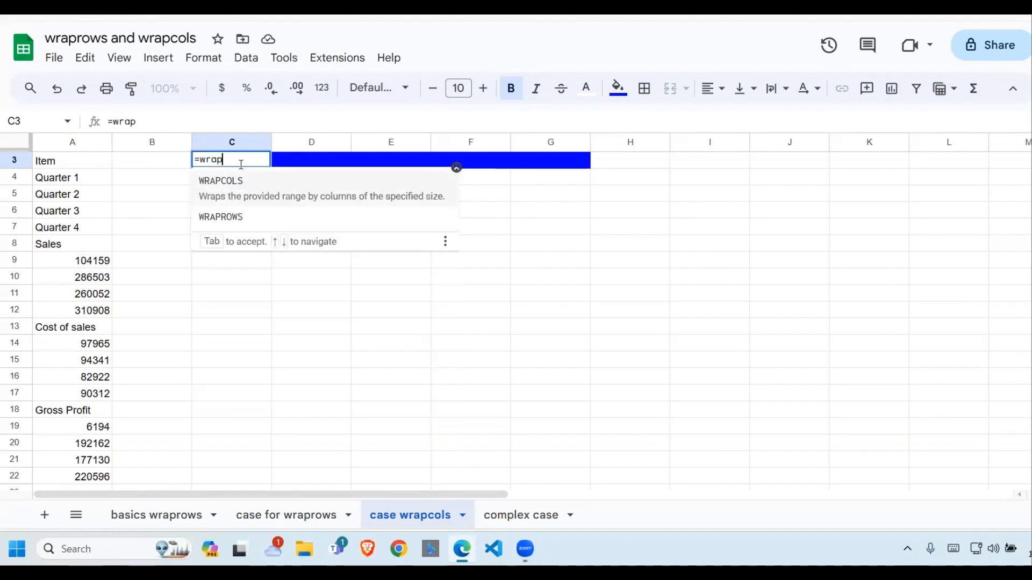
type("cols(")
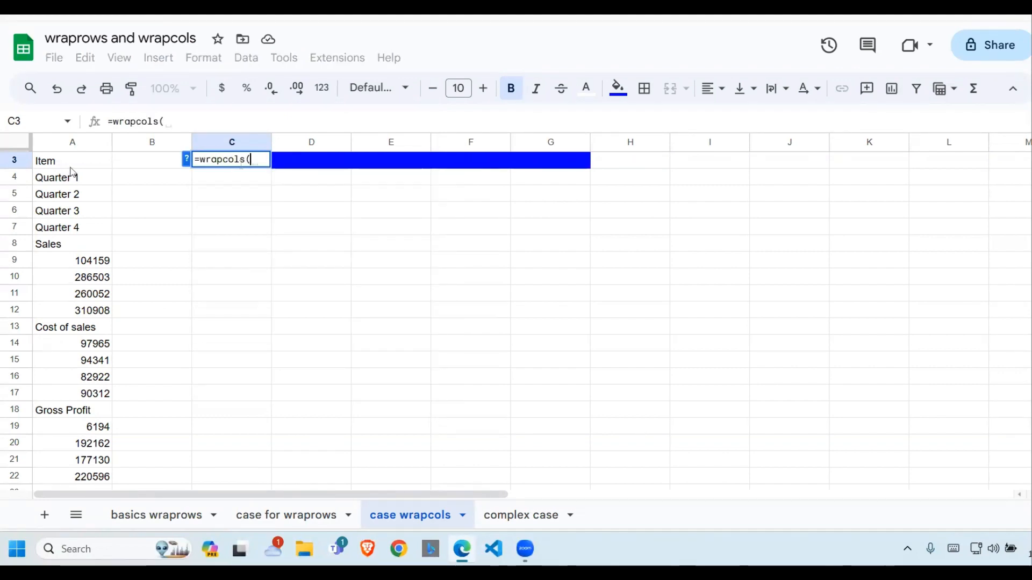
left_click_drag(71, 164, 84, 263)
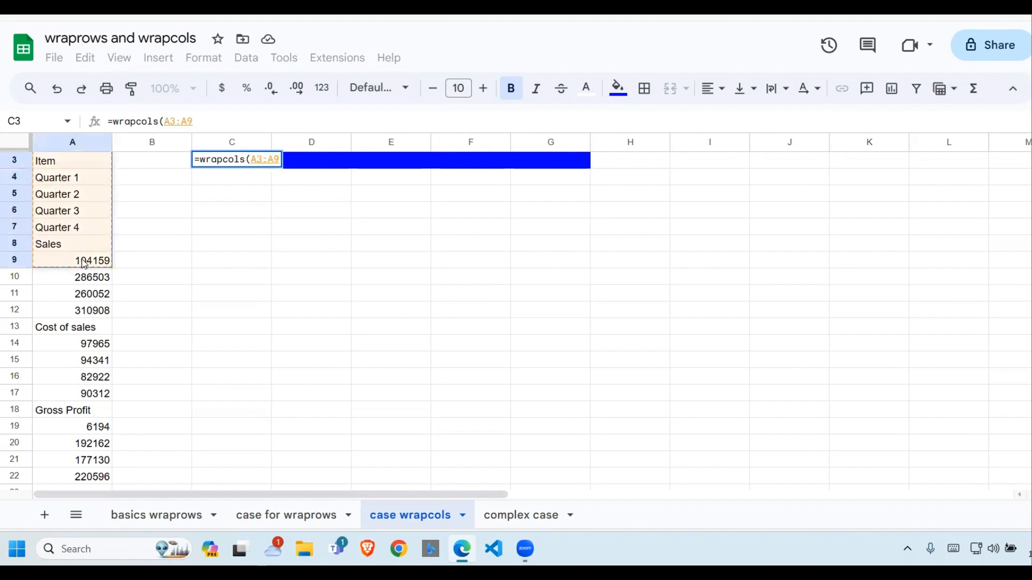
key("ctrl+shift+Down")
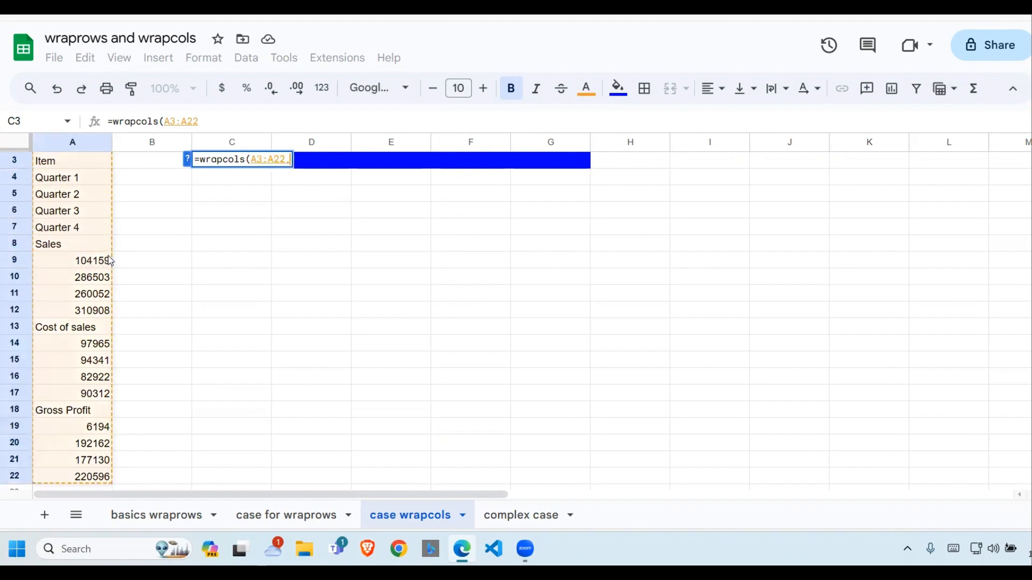
type(",")
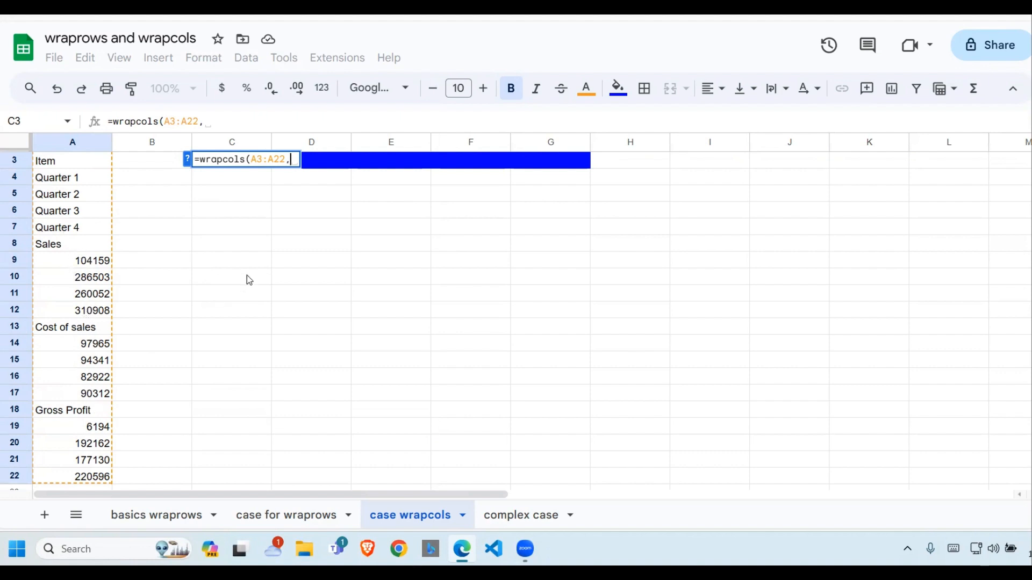
type("5")
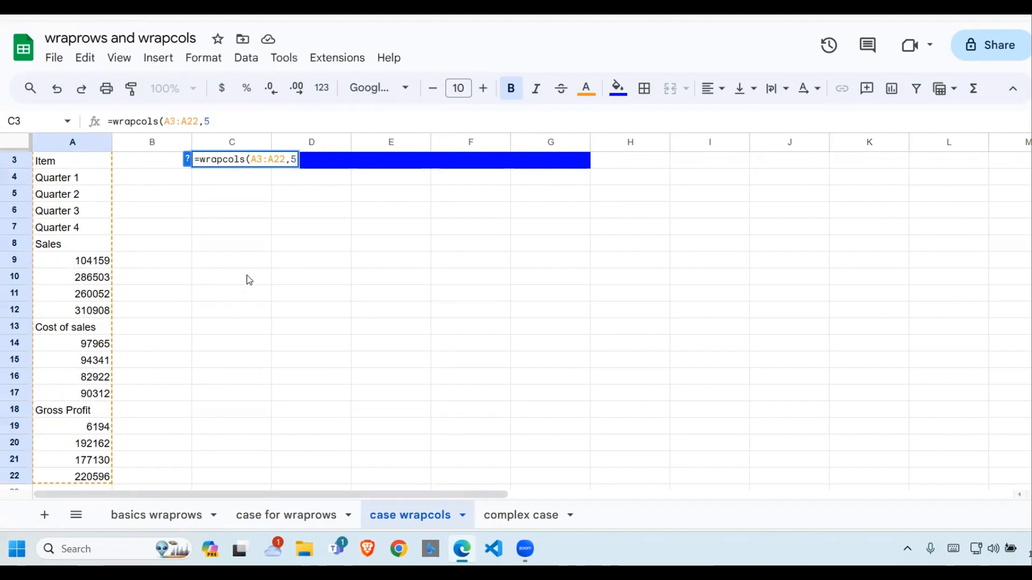
type(")")
key("Return")
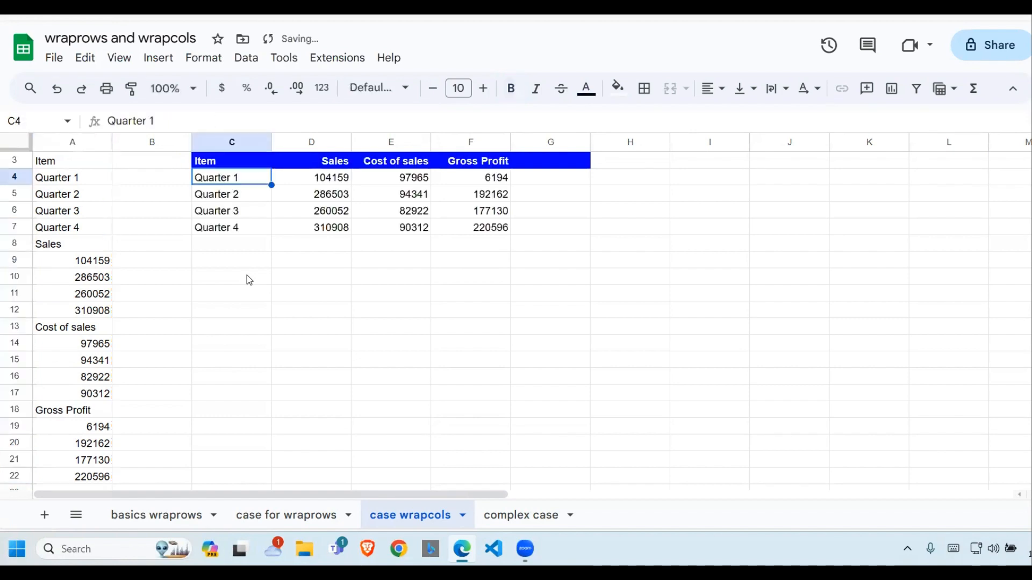
- Check the wrapped Item and Sales columns in C3:D7 against their source values in column A
left_click(209, 277)
left_click_drag(225, 159, 233, 230)
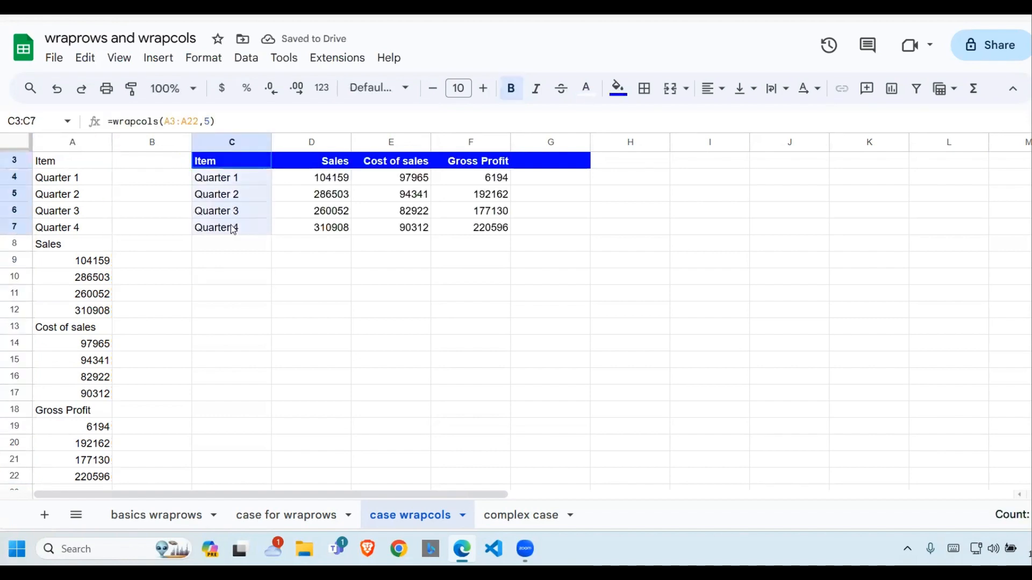
left_click_drag(330, 166, 329, 235)
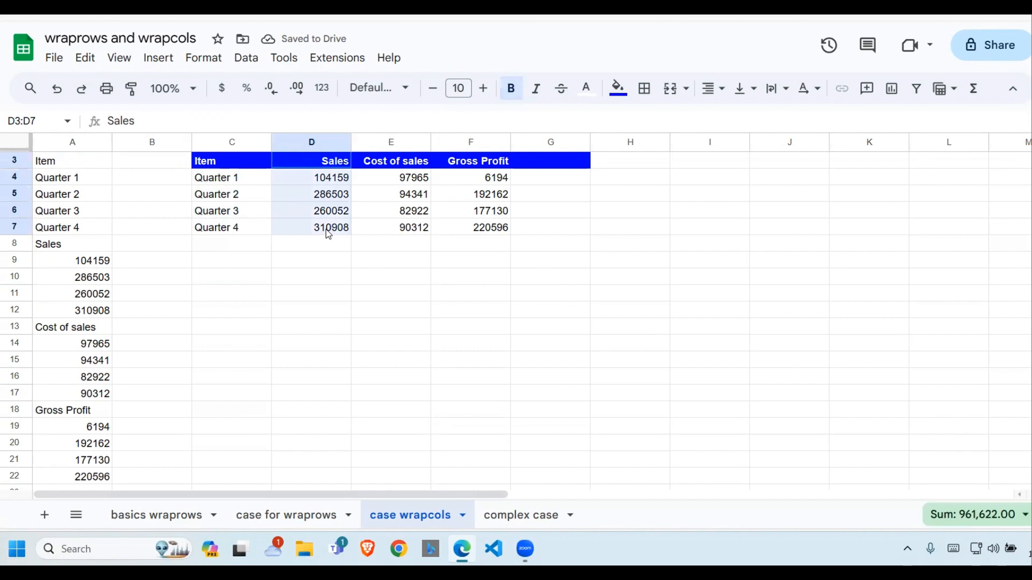
left_click(339, 180)
left_click(102, 277)
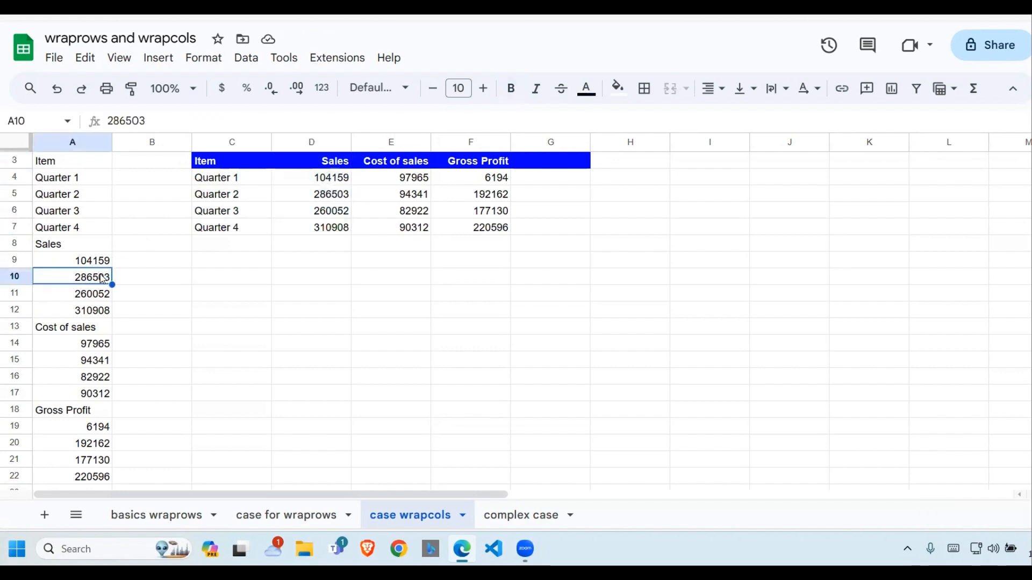
left_click(105, 296)
left_click(330, 229)
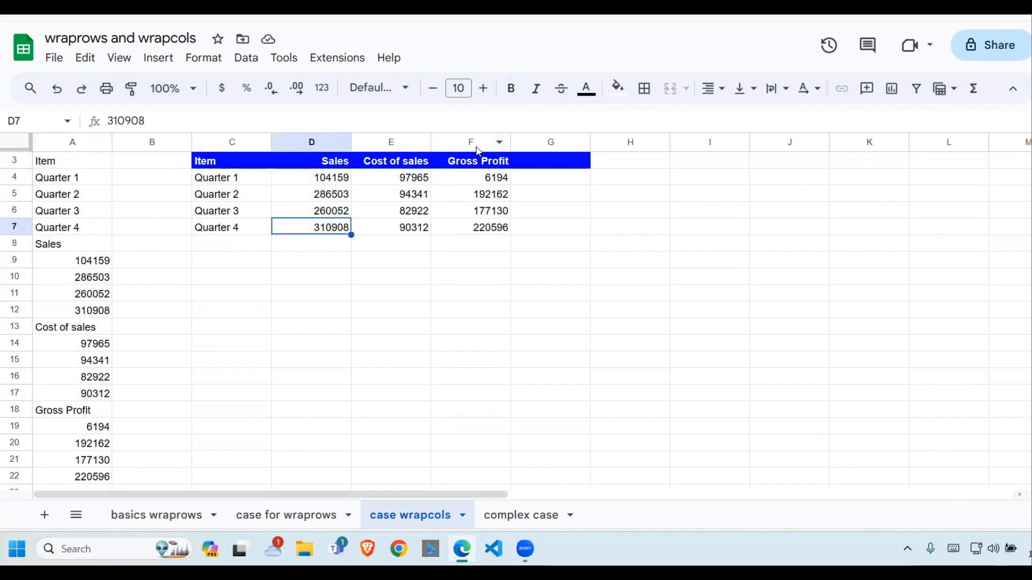
- Check the wrapped Cost of sales and Gross Profit columns in E3:F7 against their source blocks in column A
left_click_drag(426, 182, 428, 225)
left_click(103, 329)
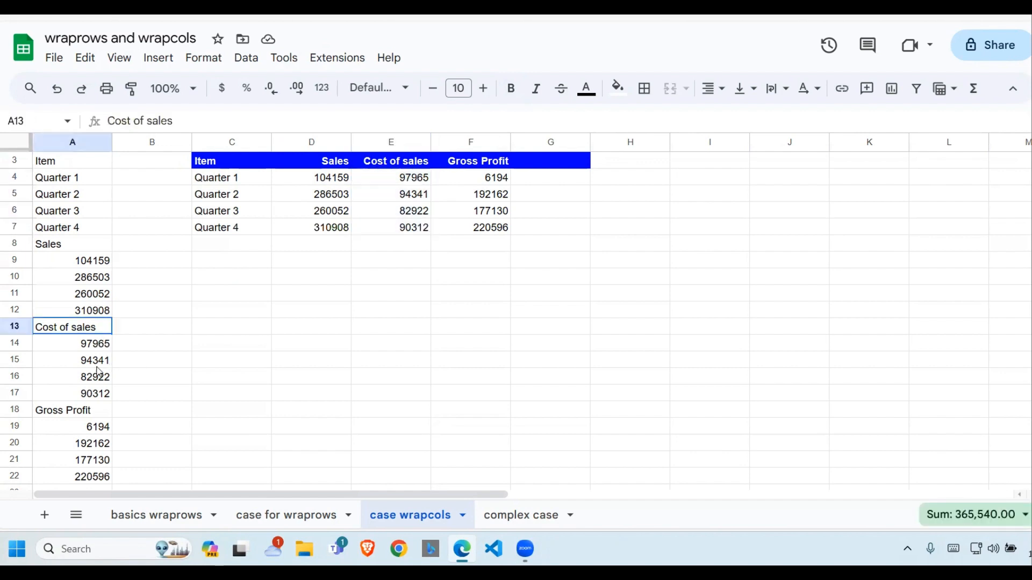
left_click_drag(98, 372, 104, 477)
left_click(381, 192)
left_click(458, 177)
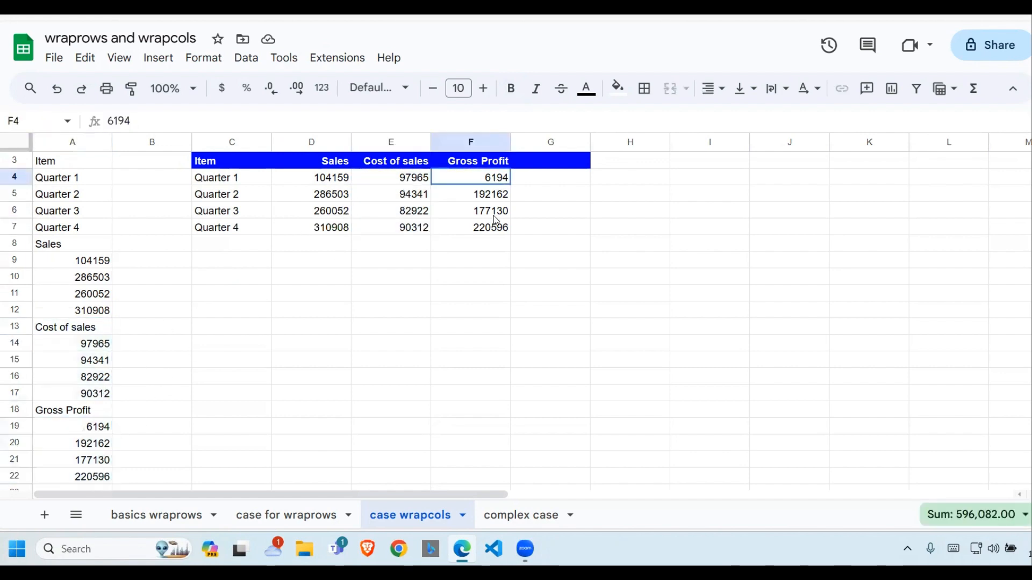
left_click_drag(495, 221, 493, 226)
left_click(287, 247)
left_click(425, 195)
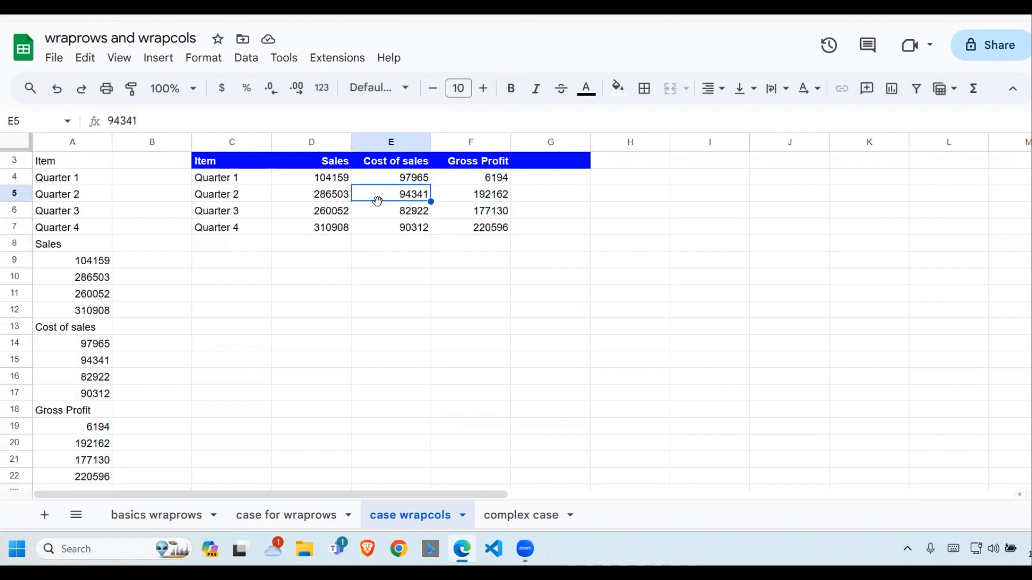
left_click(236, 177)
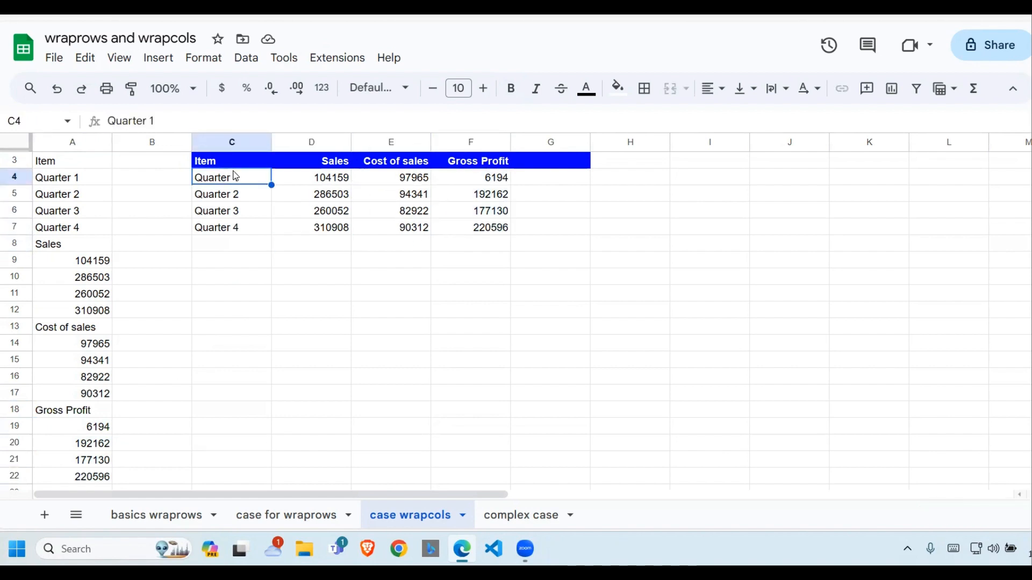
left_click(425, 177)
- Open the complex case sheet and compare column A's blocks of three dates, products and amounts with the headers in C2:E2
left_click(495, 515)
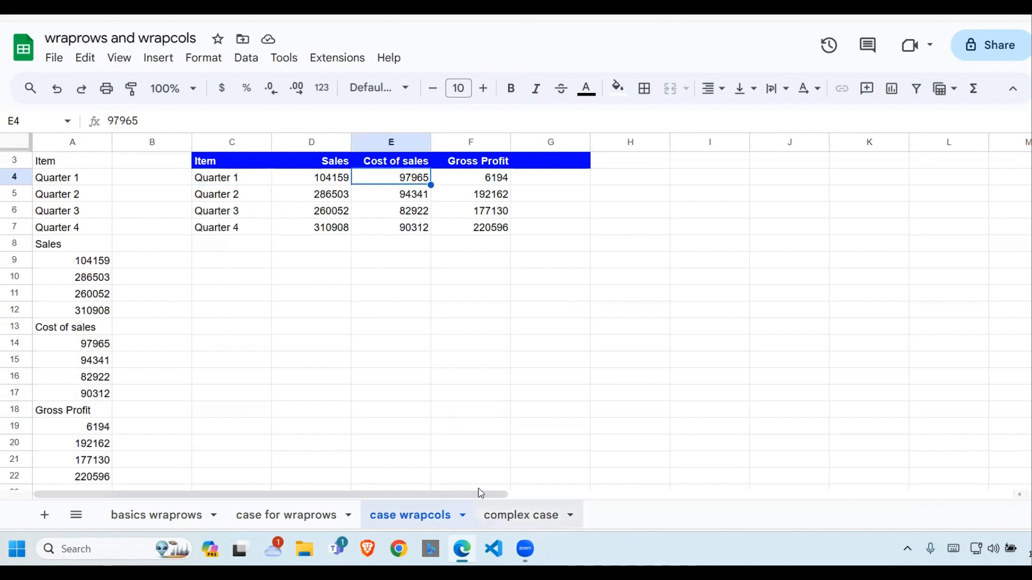
left_click(262, 261)
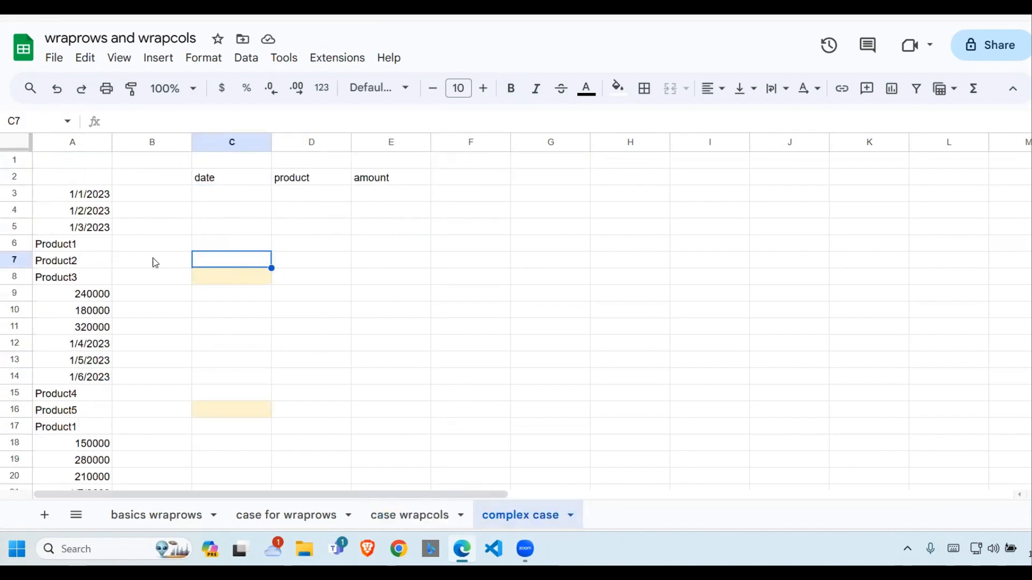
left_click(152, 260)
left_click(261, 242)
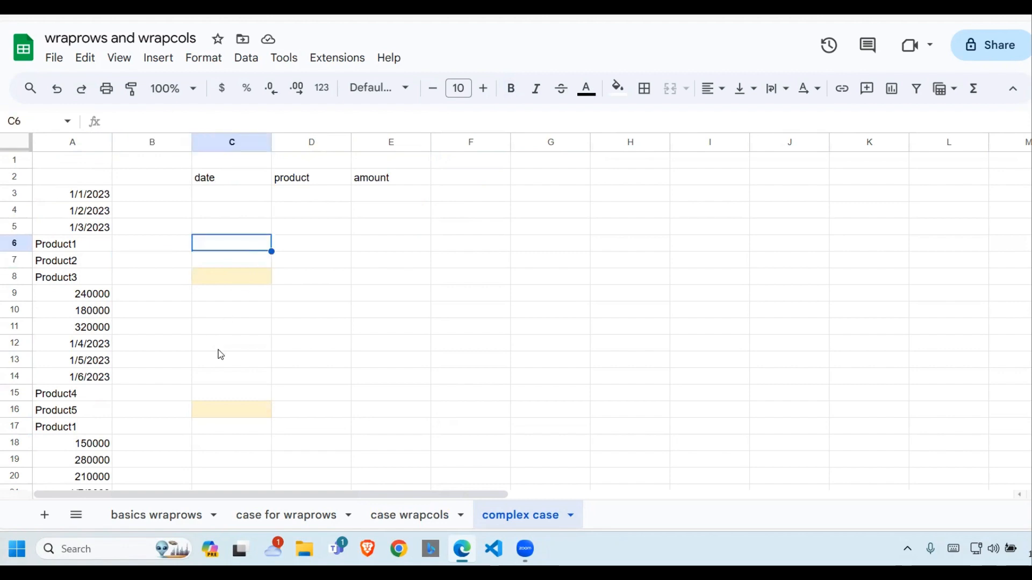
left_click(230, 196)
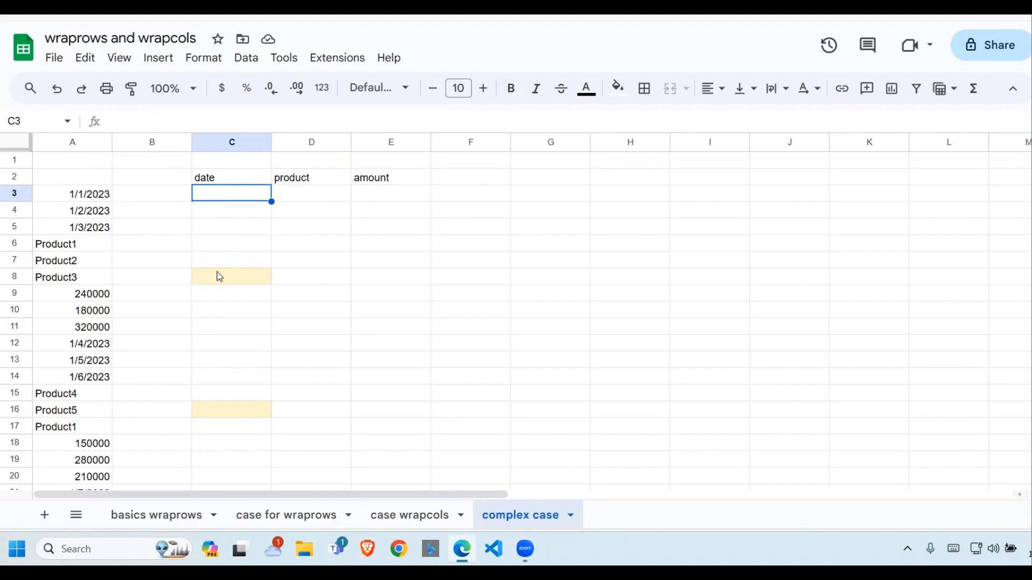
left_click_drag(100, 194, 94, 304)
left_click(165, 229)
left_click_drag(102, 195, 73, 433)
left_click(99, 331)
left_click_drag(100, 465, 100, 479)
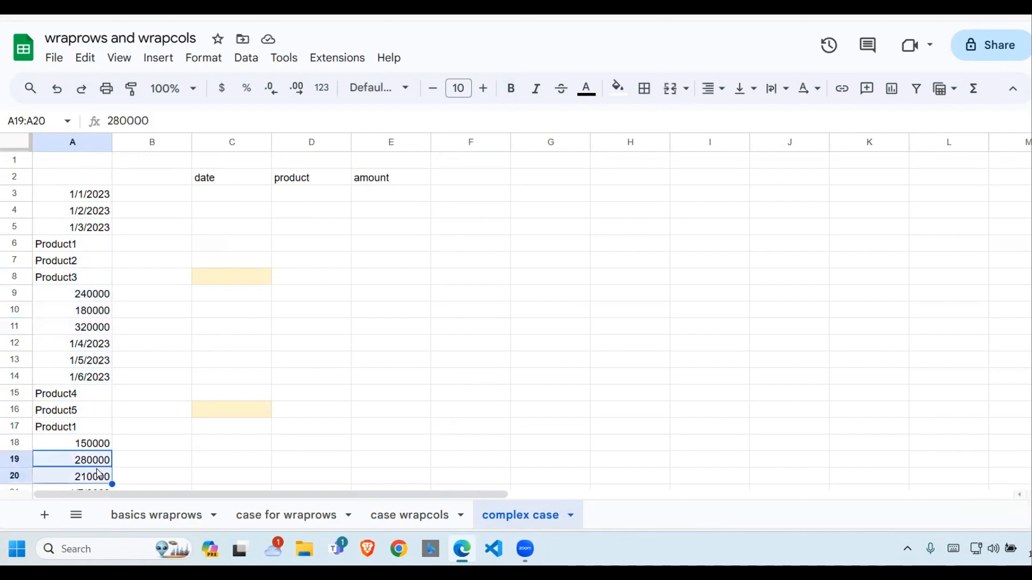
left_click(230, 201)
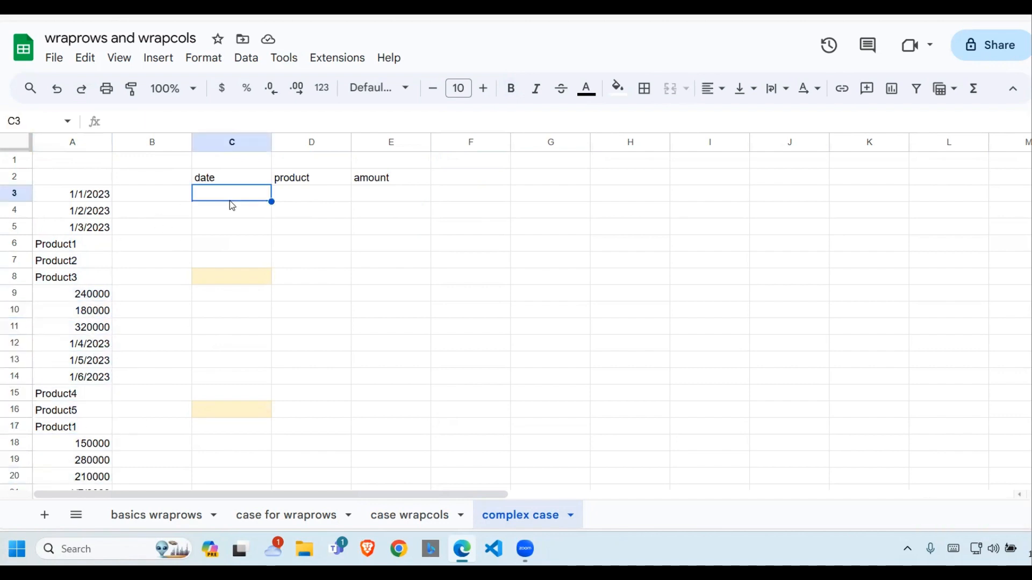
left_click_drag(230, 175, 374, 181)
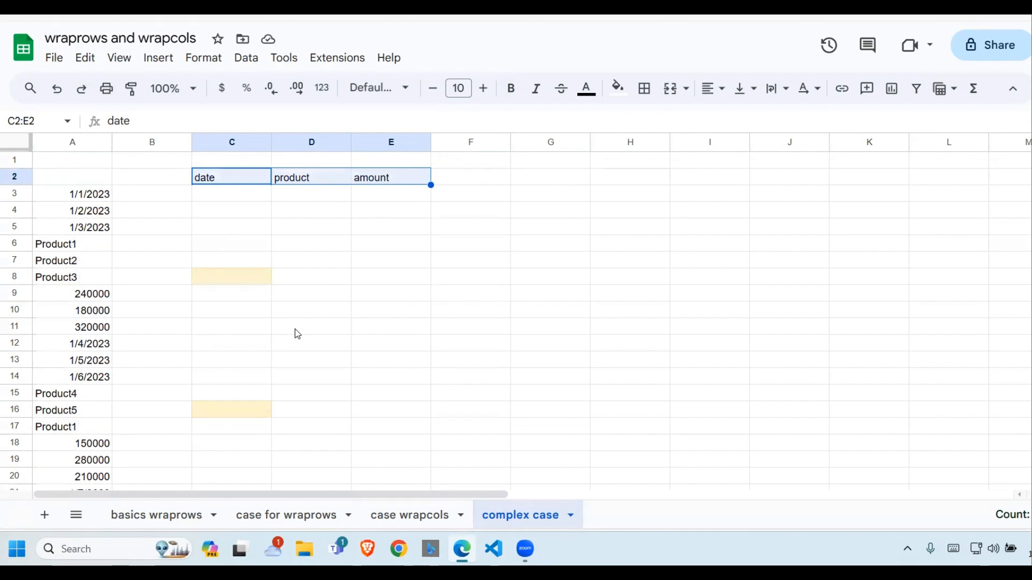
- Enter the formula =wrapcols(A3:A74,3) in cell C3 to wrap the column A list into columns of three values
left_click(231, 192)
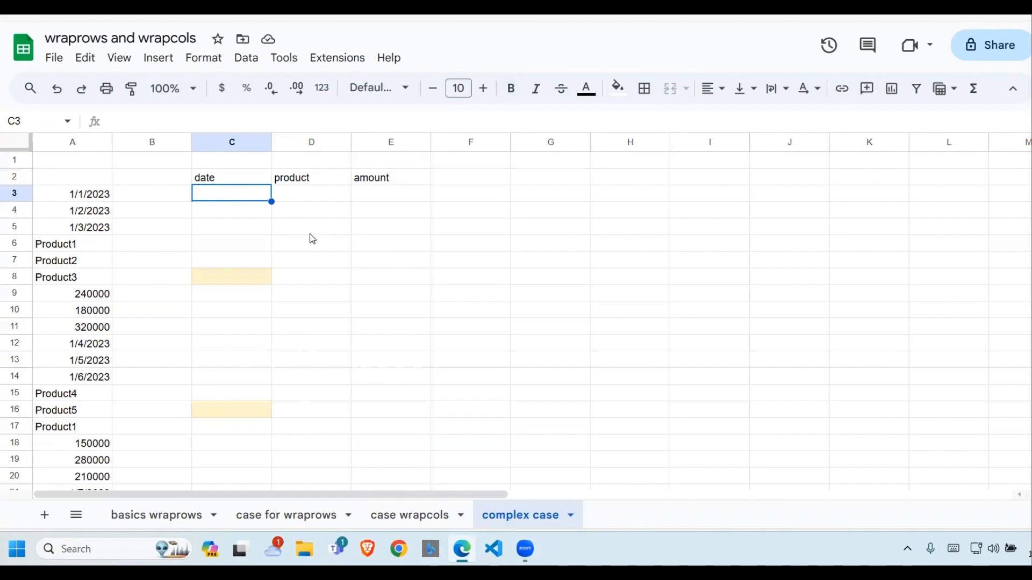
type("=")
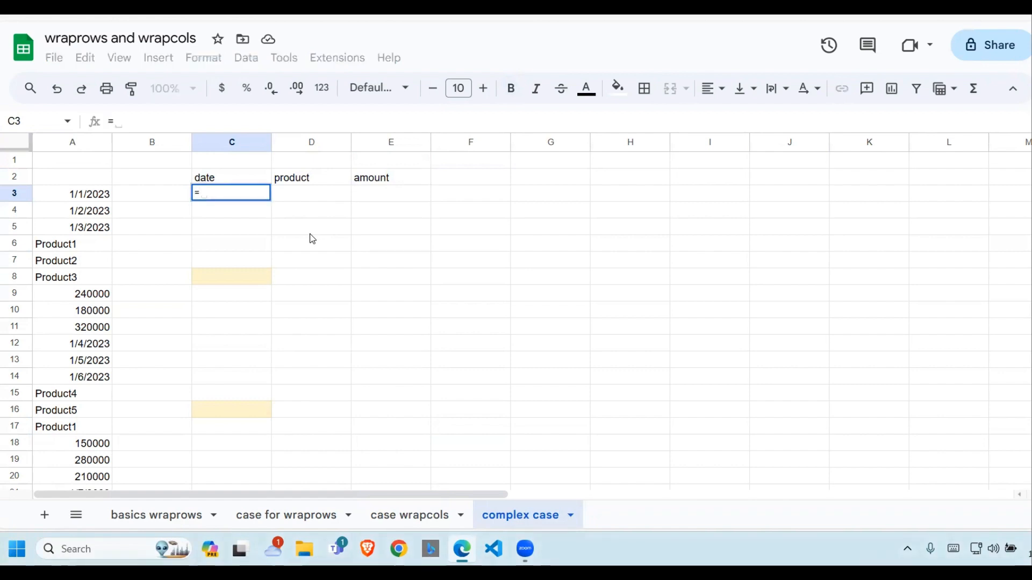
type("wrapcols(")
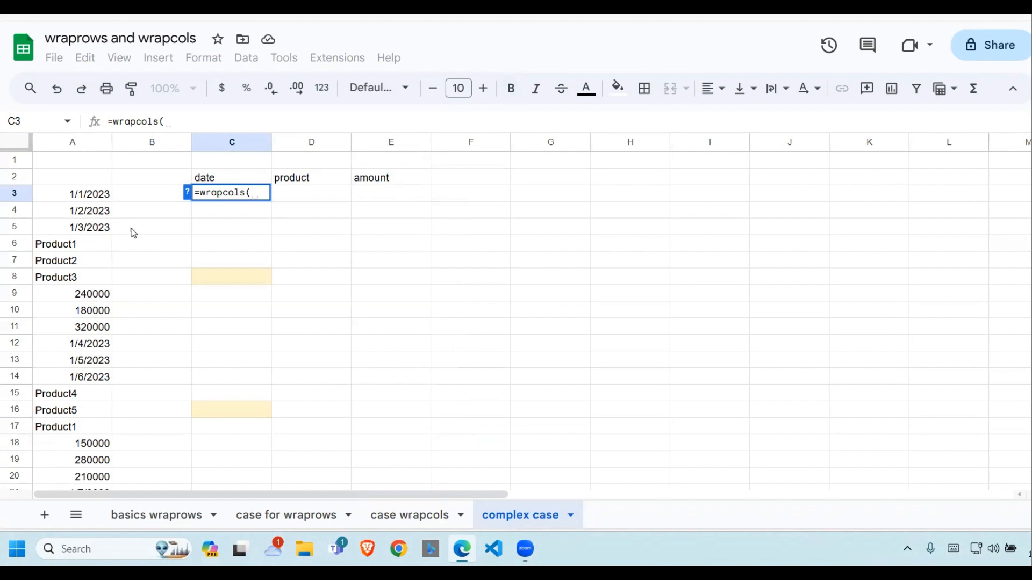
left_click(102, 198)
key("ctrl+shift+Down")
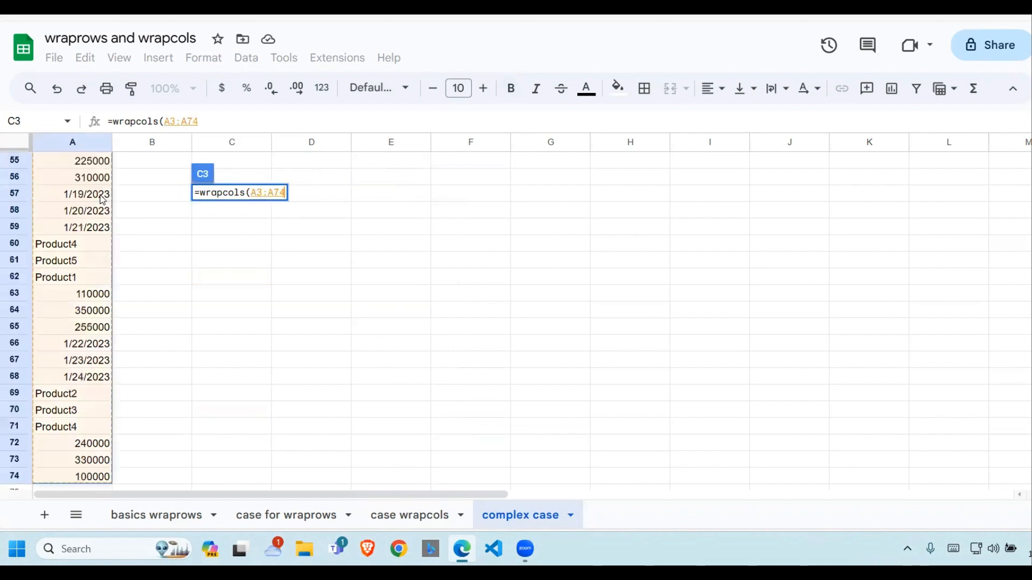
type(",")
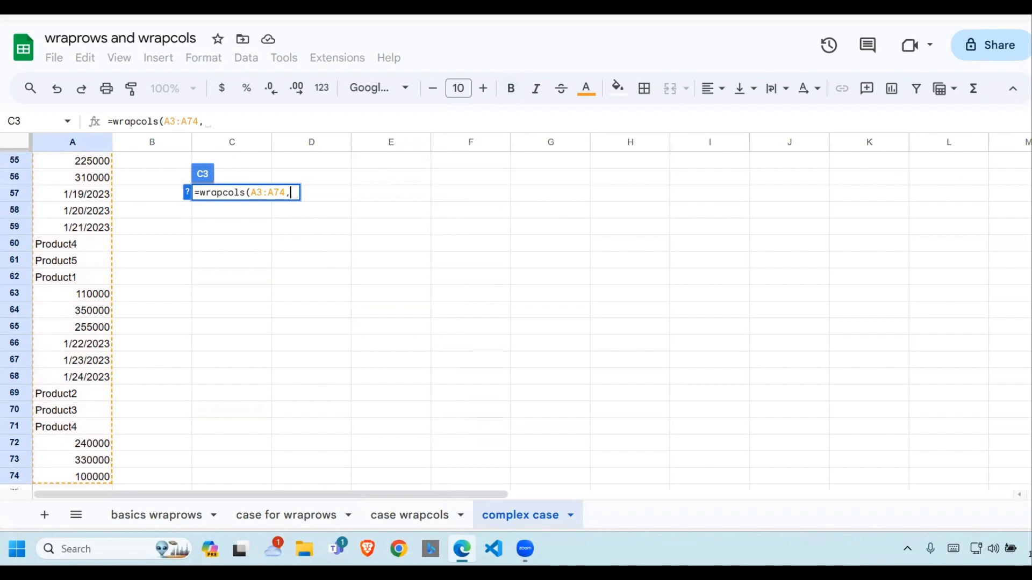
scroll(171, 246, "up", 15)
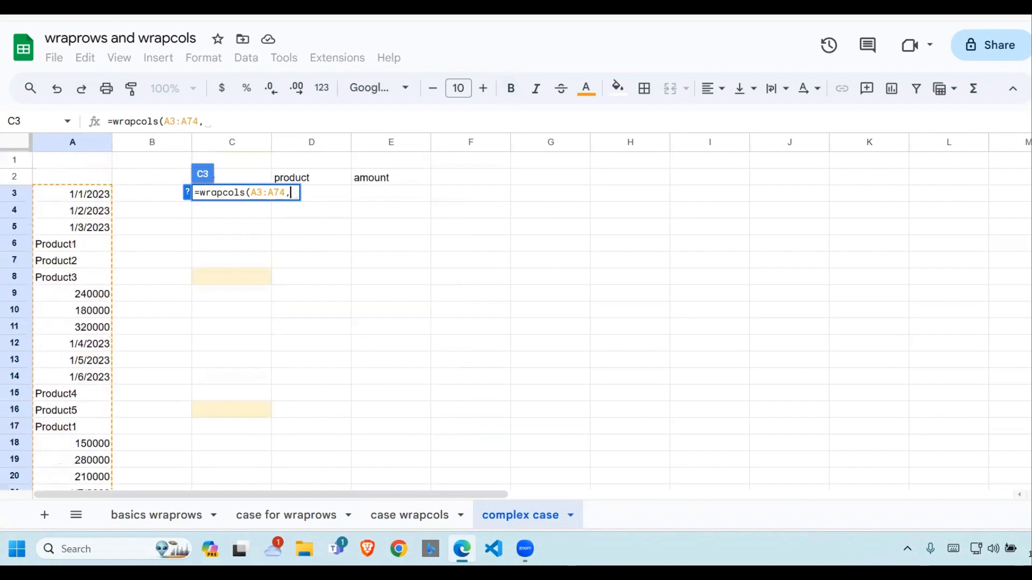
left_click(223, 127)
type("3)")
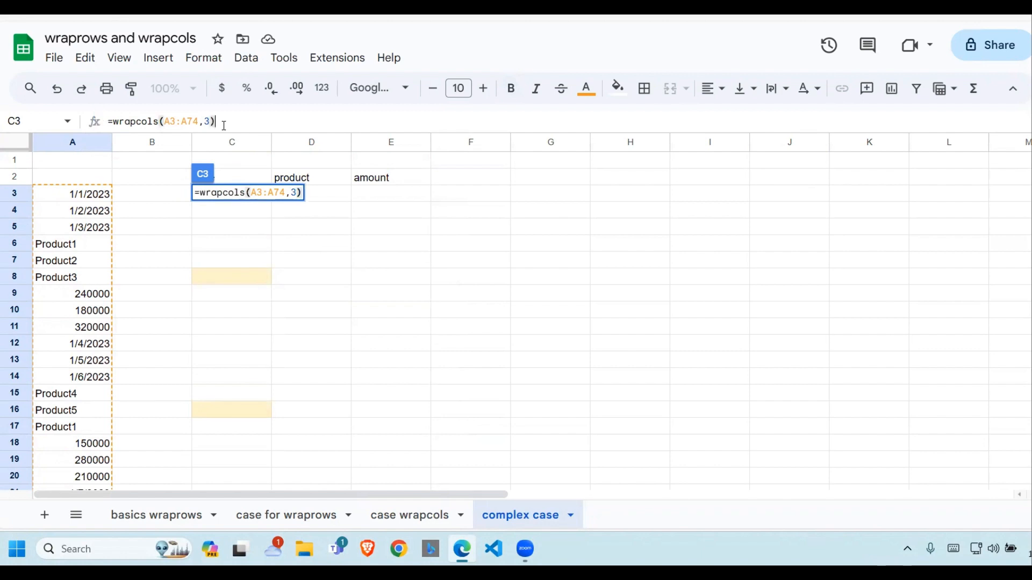
key("Return")
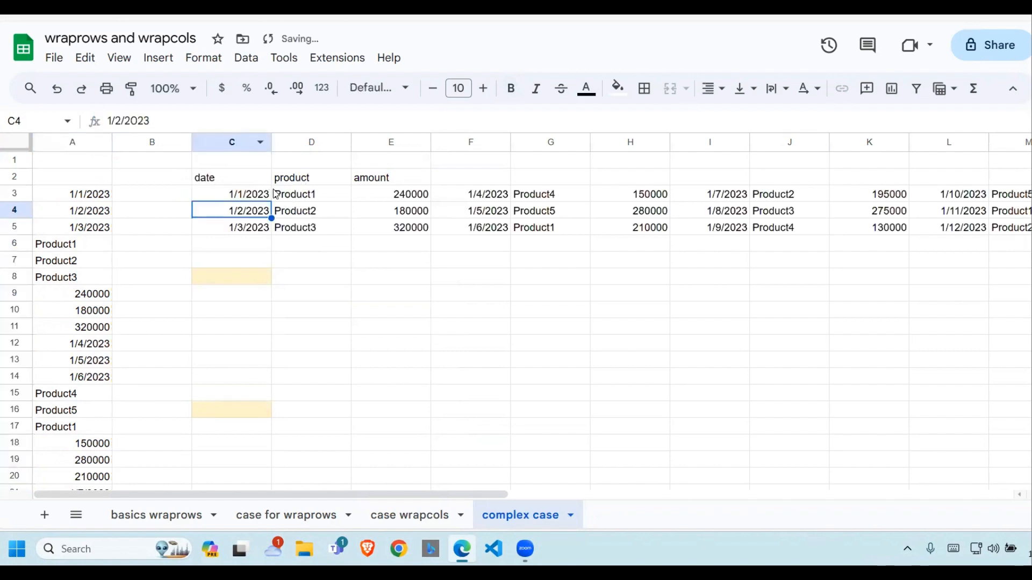
- Compare the wrapped dates in C3:C5 with the first three dates in column A and match each date to its product
left_click(306, 249)
left_click_drag(231, 194, 231, 228)
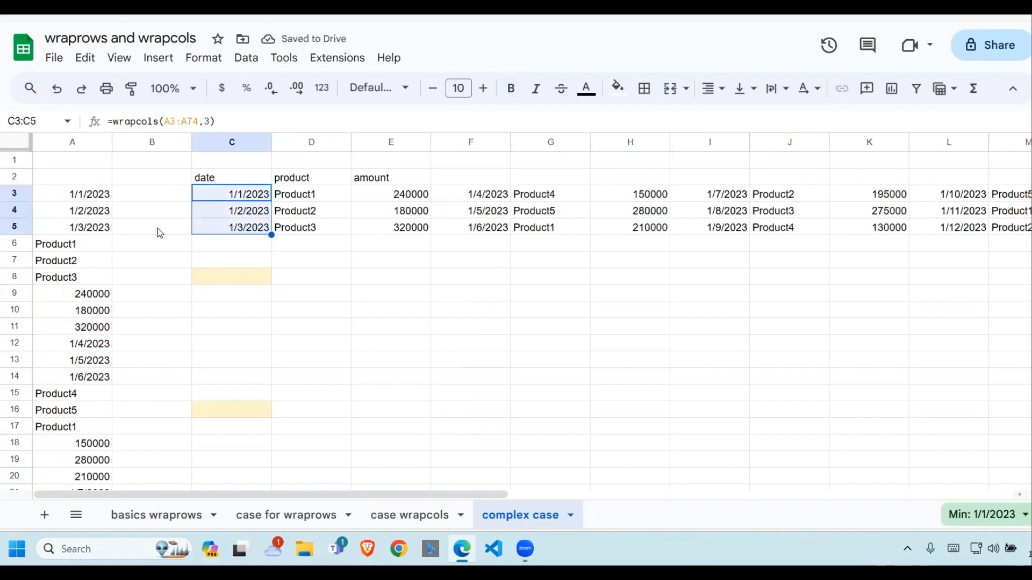
left_click_drag(73, 194, 72, 227)
left_click(76, 245)
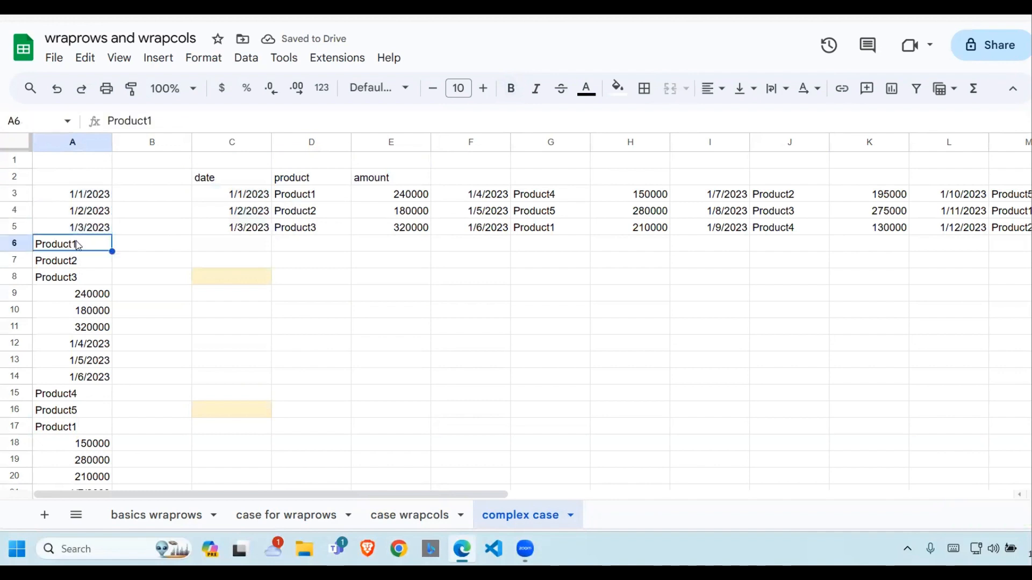
left_click(104, 198)
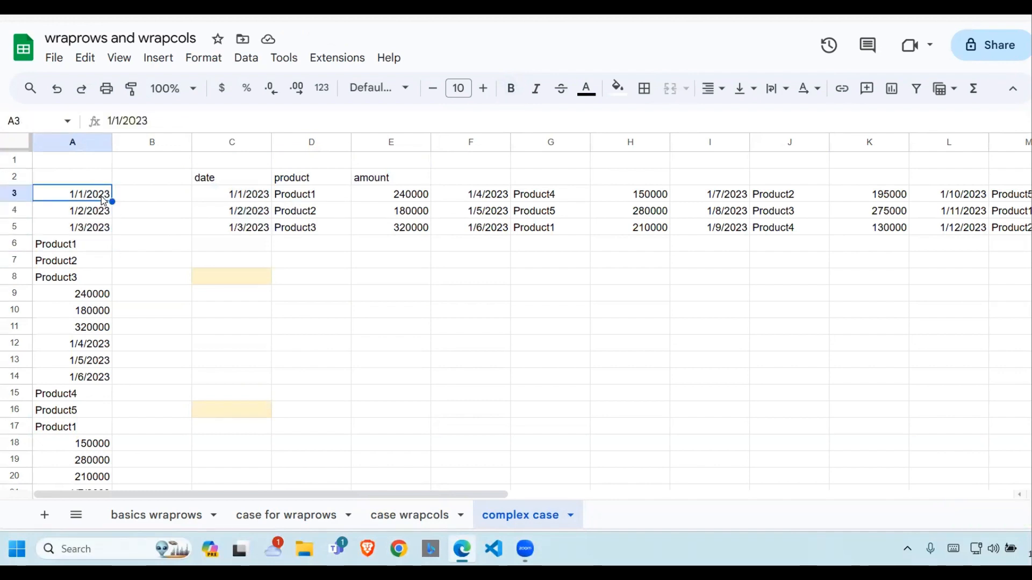
left_click(74, 263)
left_click(101, 213)
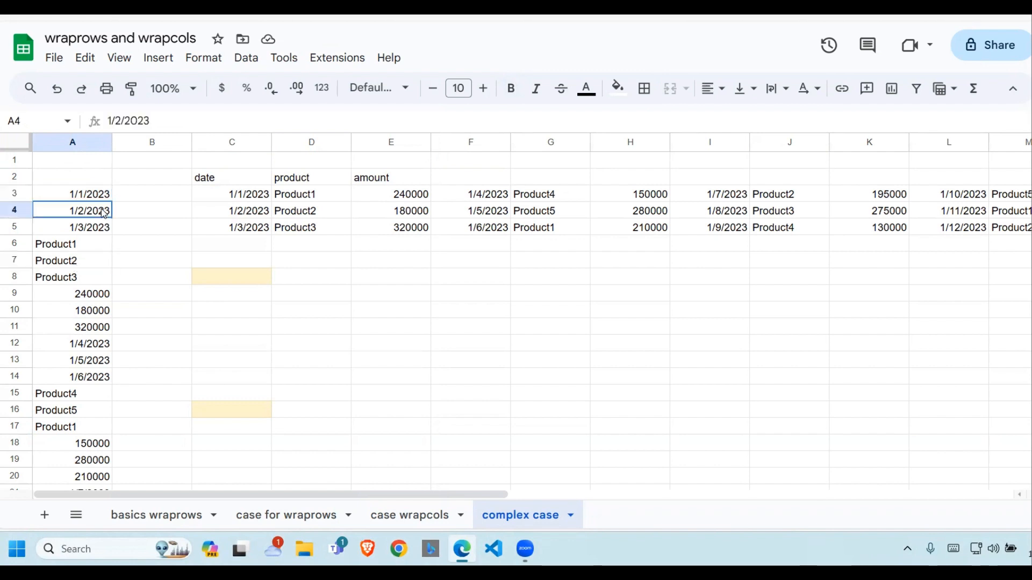
left_click(79, 276)
left_click(92, 228)
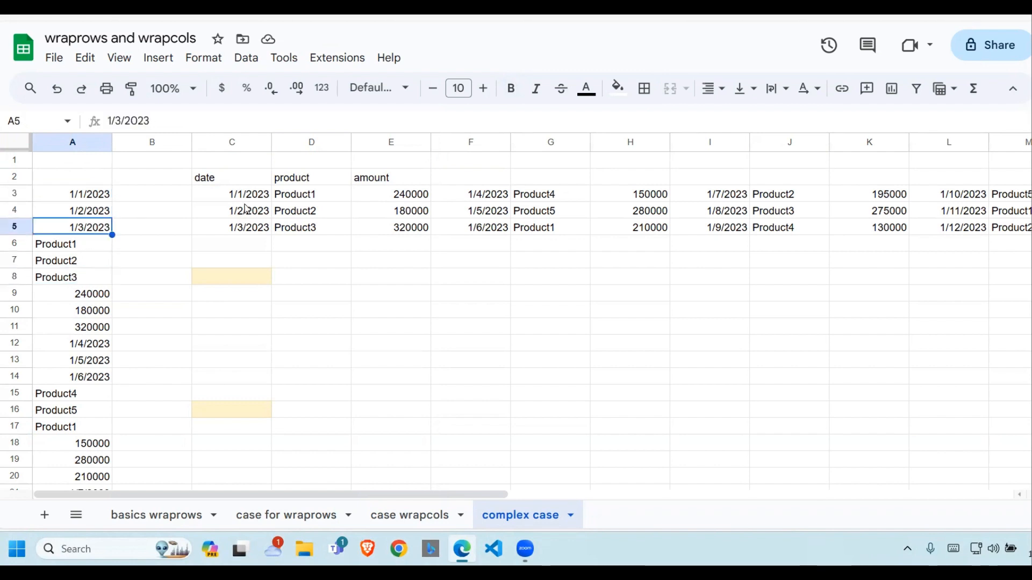
- Examine the wrapped columns from C to F, checking the date, product and amount values under their headers
left_click_drag(247, 198, 488, 235)
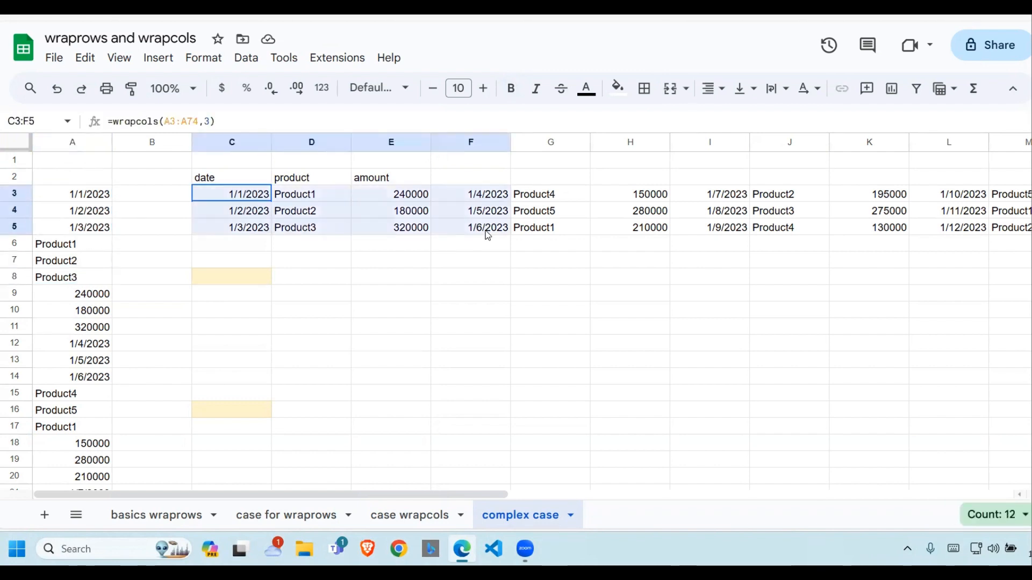
left_click(475, 233)
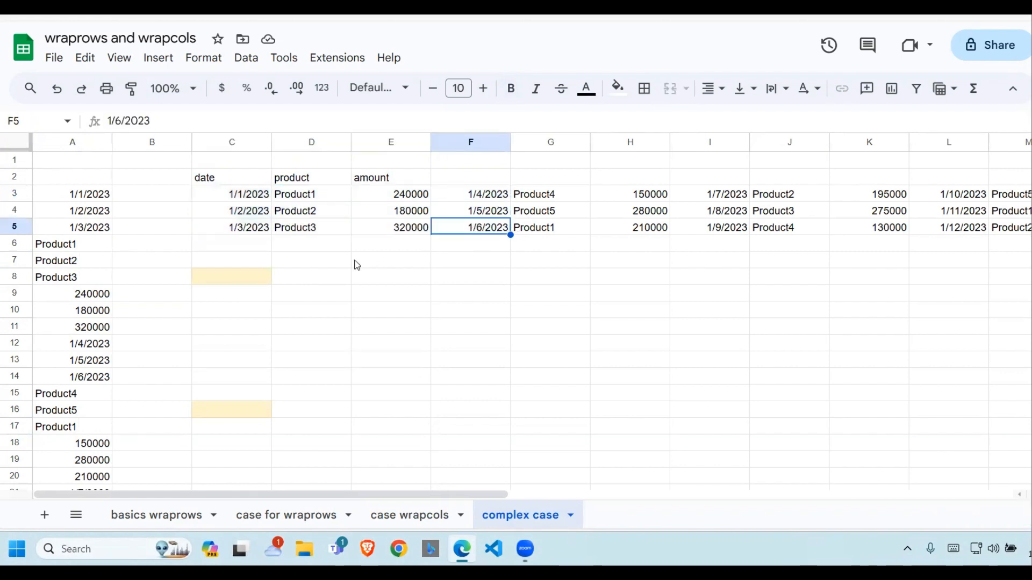
left_click(357, 265)
left_click_drag(221, 160, 222, 227)
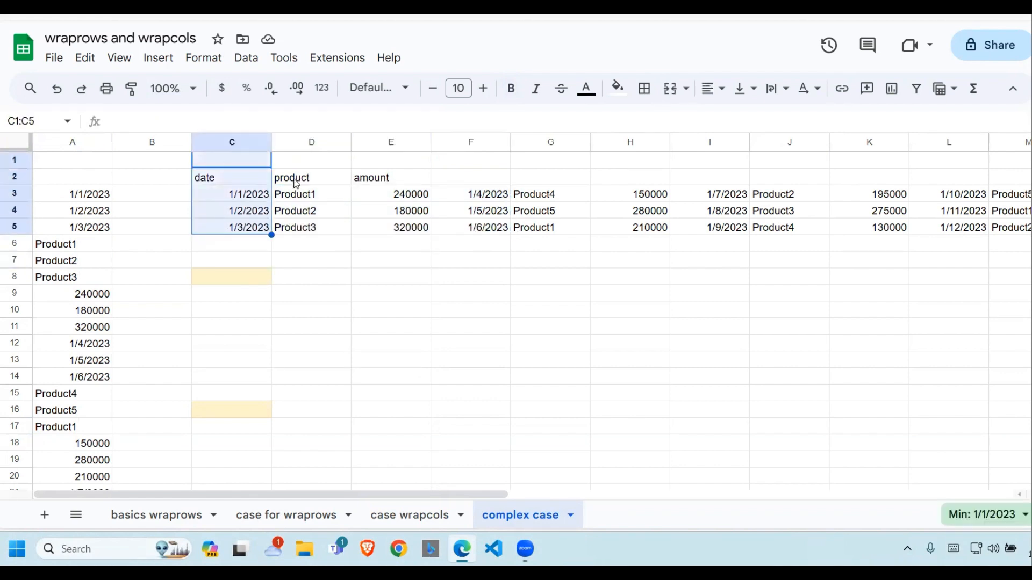
left_click_drag(301, 159, 299, 237)
left_click_drag(376, 160, 397, 240)
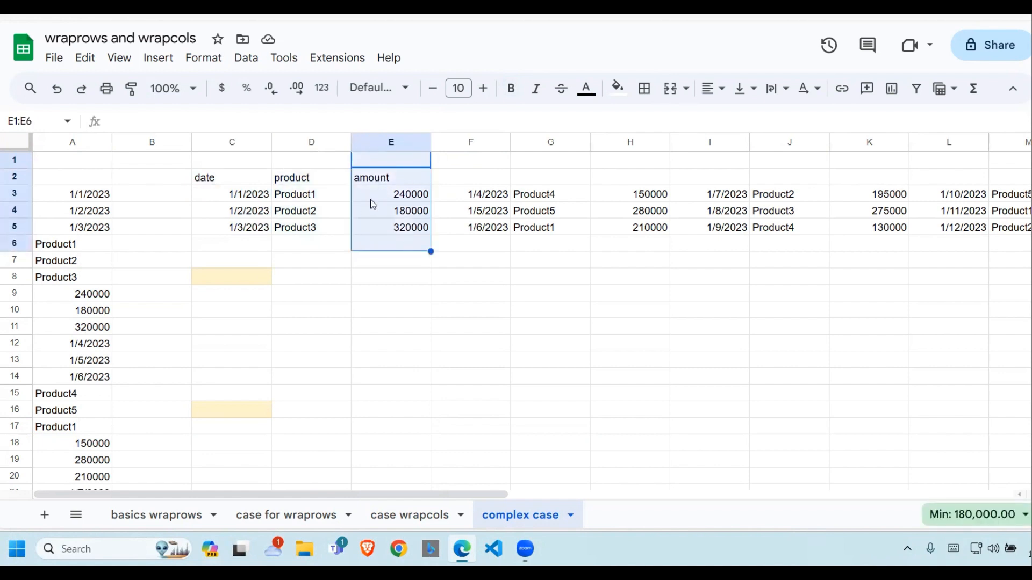
left_click(341, 288)
- Enter the formula =wraprows(C3:Z3,3) in cell C8 to wrap row 3 into rows of three values
left_click(251, 277)
type("=wrap")
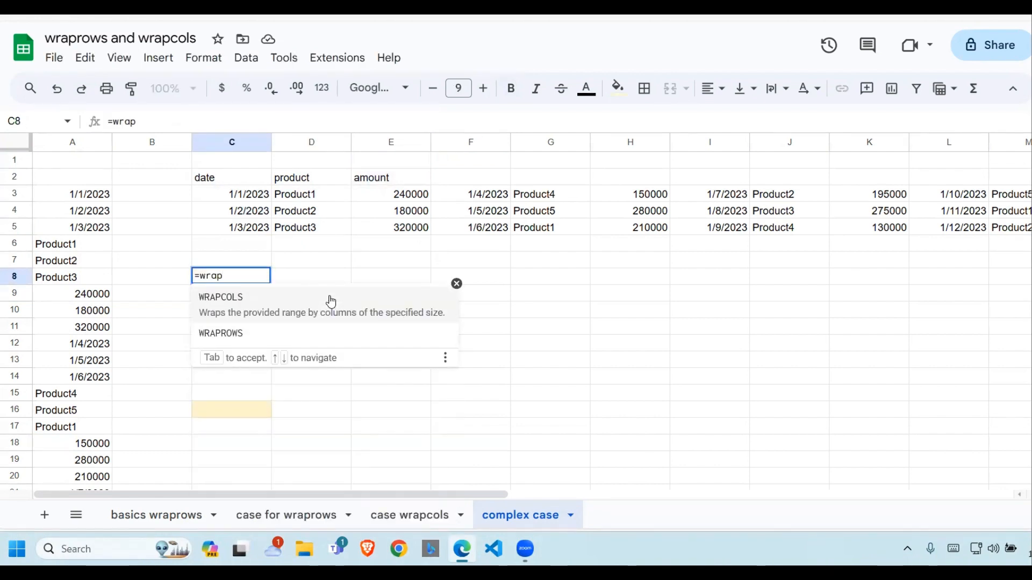
type("r")
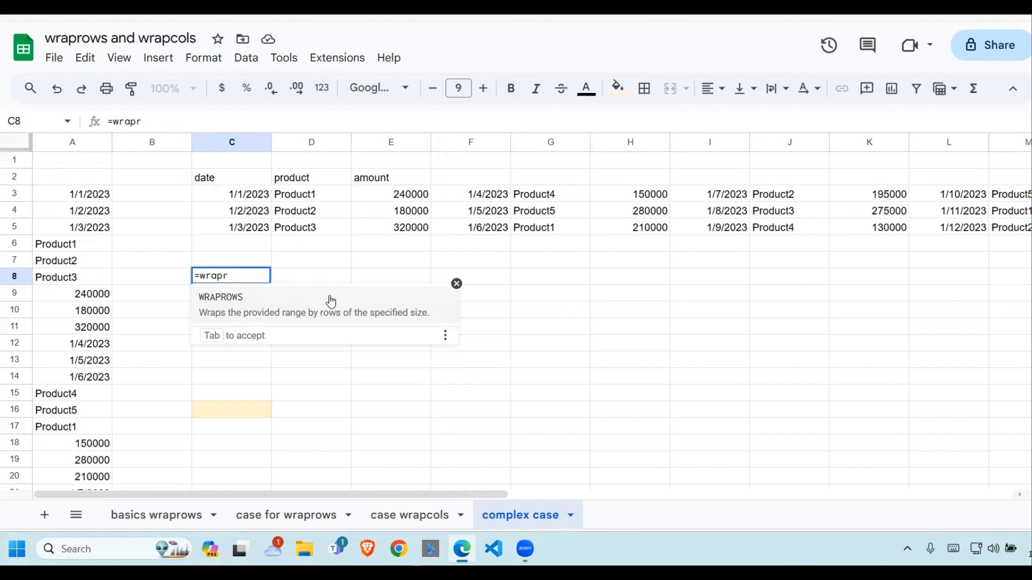
type("ows(")
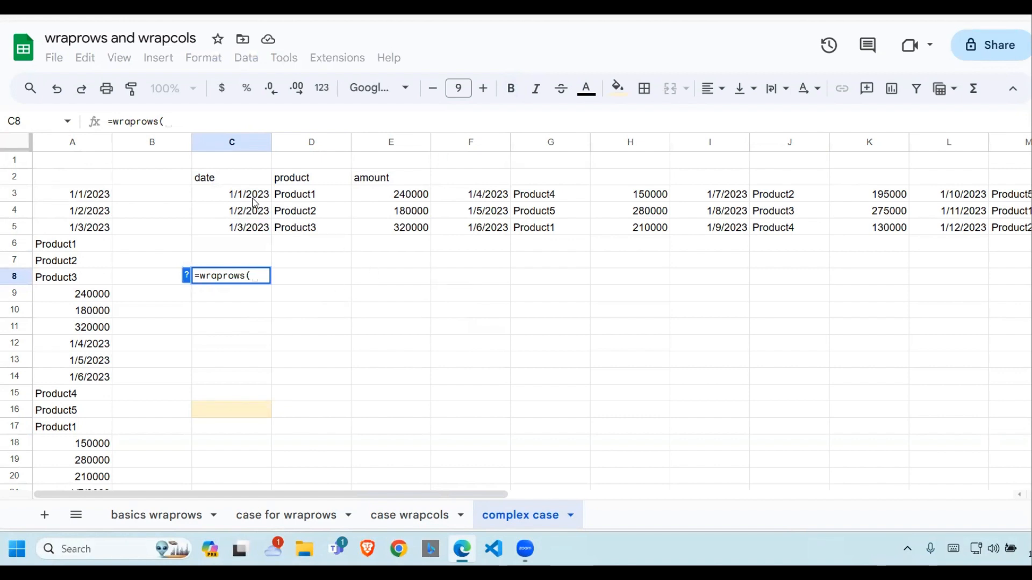
left_click_drag(254, 199, 981, 200)
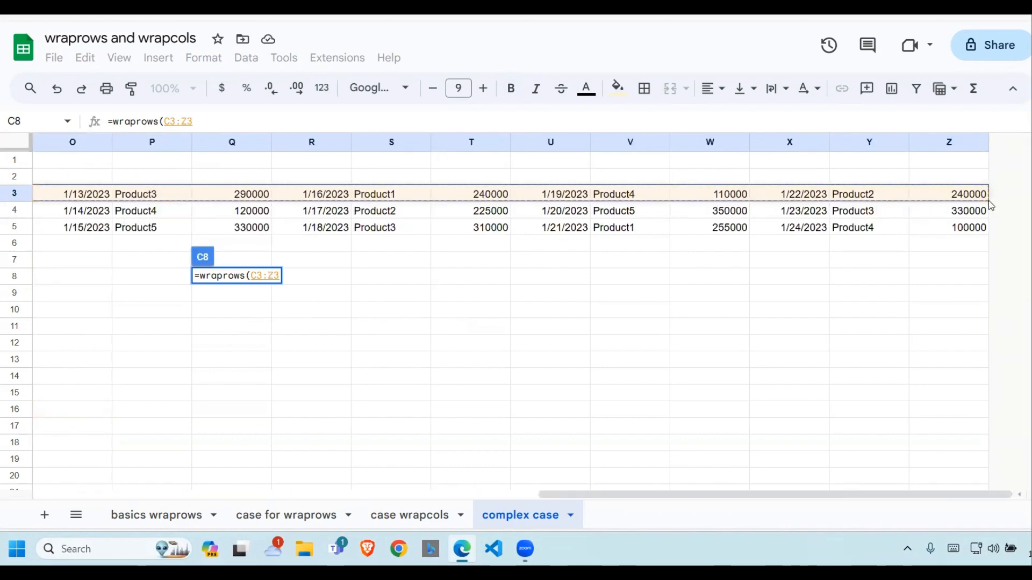
type(",")
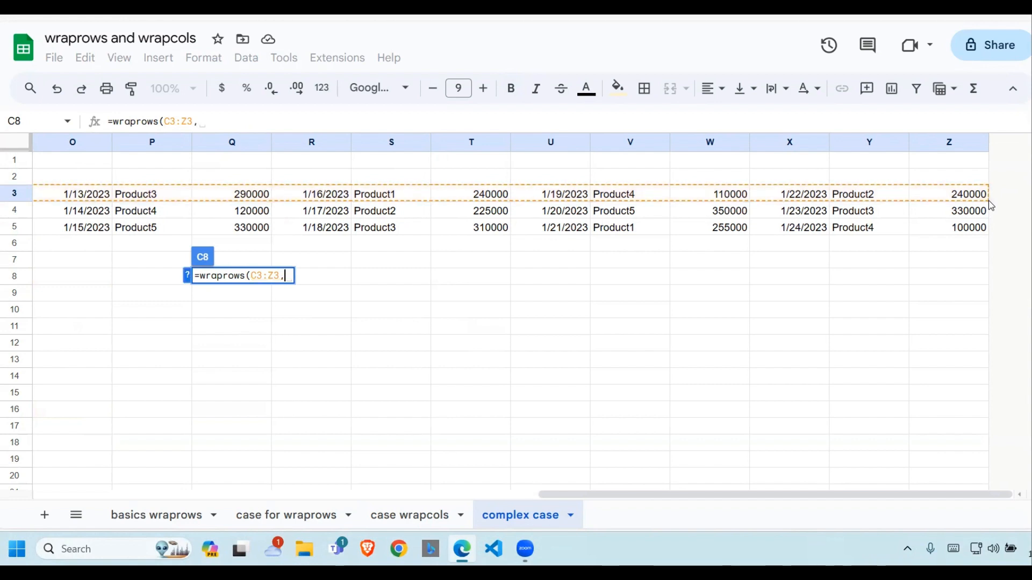
type("3)")
key("Return")
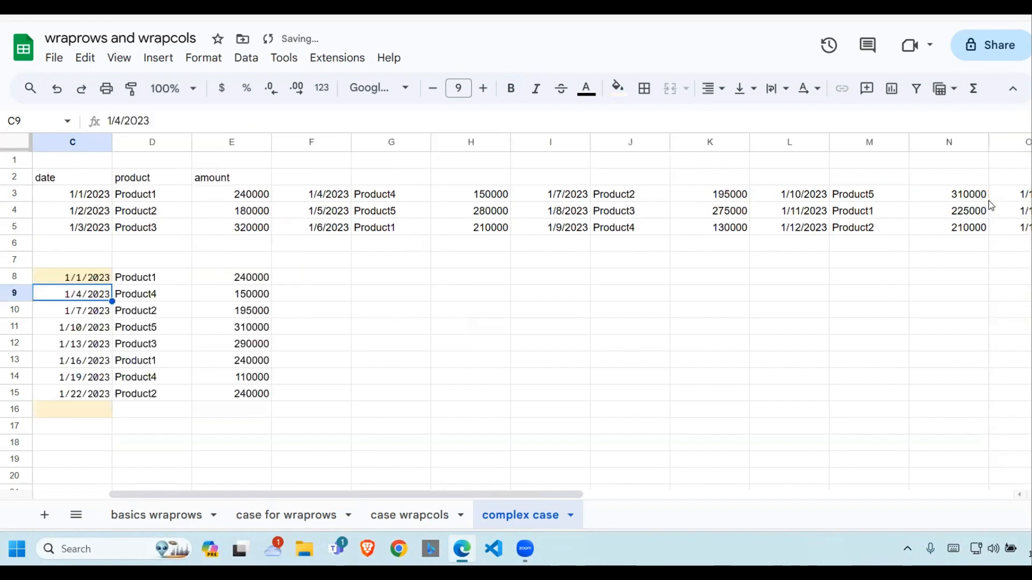
- Check the table in C8:E15 against the row 3 values it was wrapped from
left_click(349, 347)
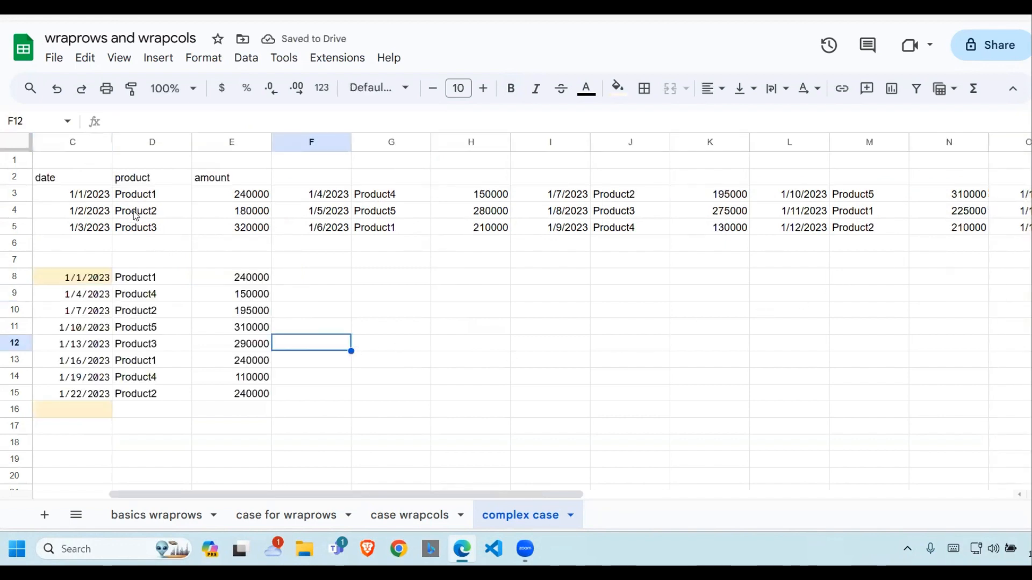
left_click_drag(100, 199, 981, 184)
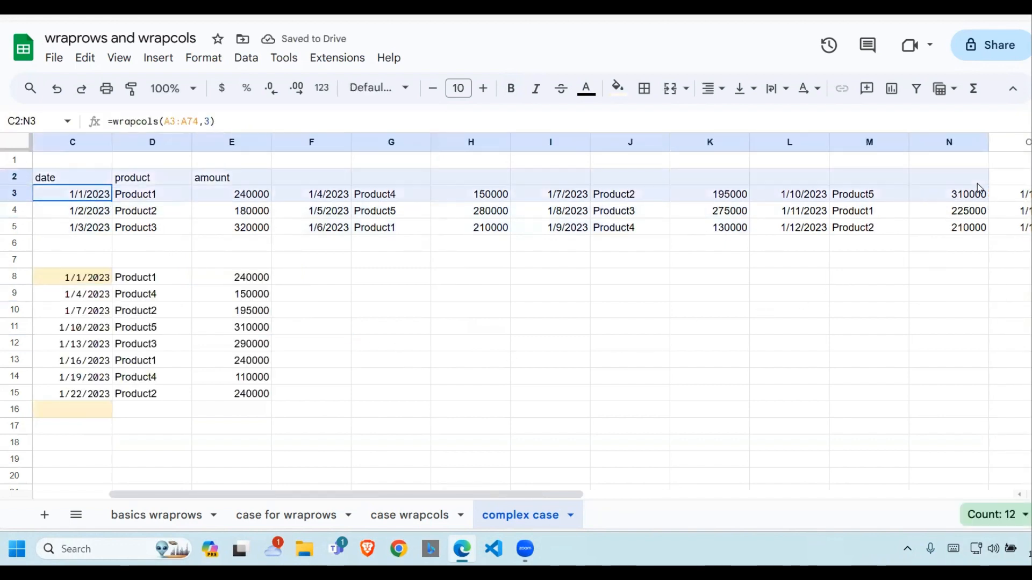
left_click(332, 332)
left_click_drag(75, 277, 254, 396)
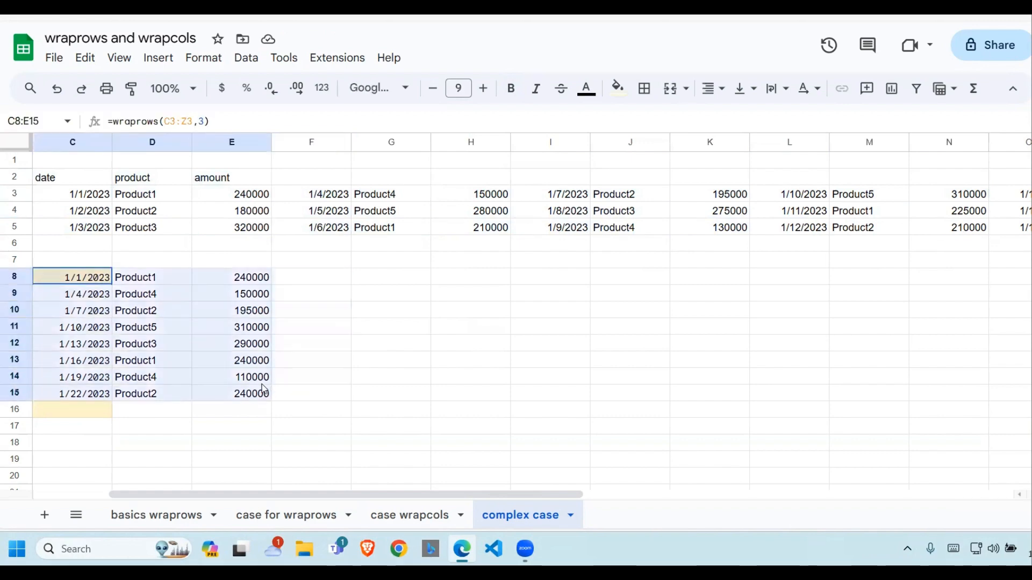
key("Home")
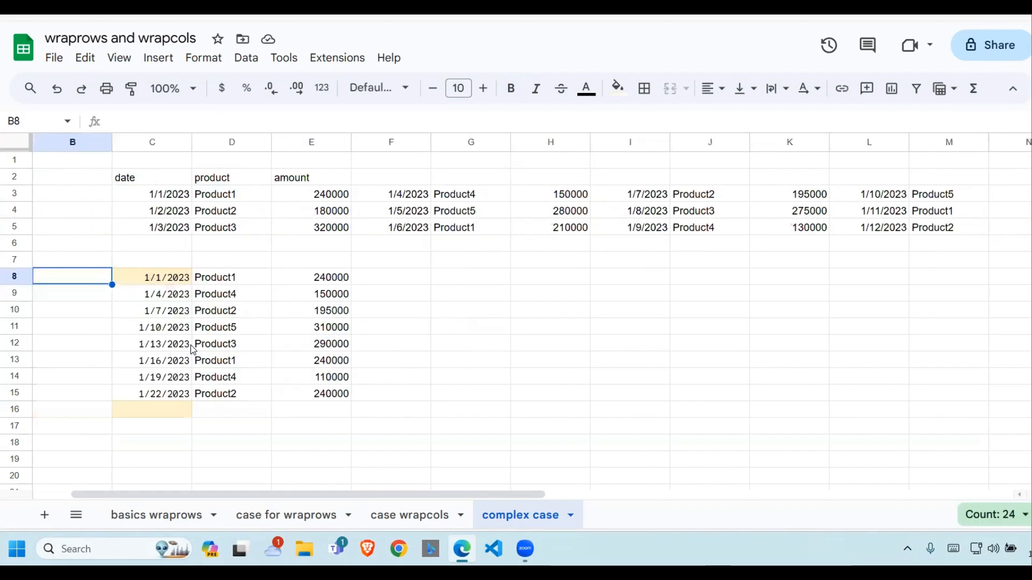
left_click(316, 344)
left_click(270, 310)
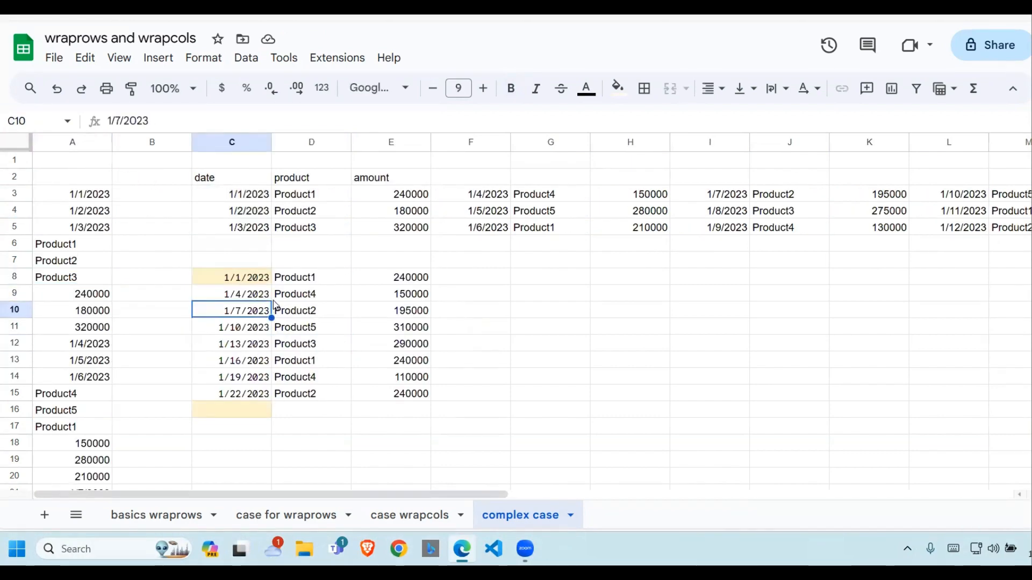
- Review which wrapped rows in C3:C5 the C8 formula covers, the highlighted cell C16 below it, and the source list in column A
left_click(268, 277)
left_click(252, 213)
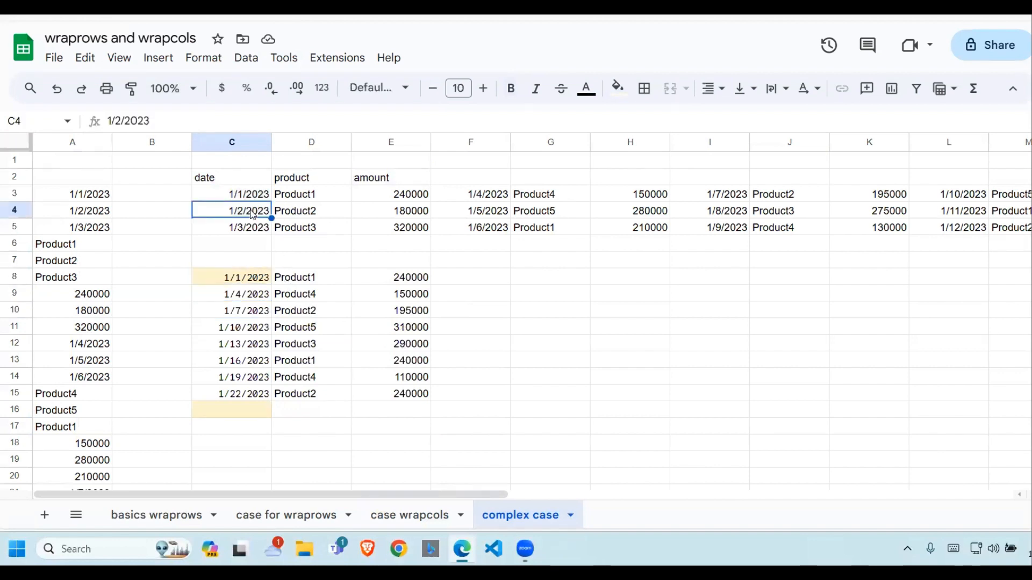
left_click(246, 279)
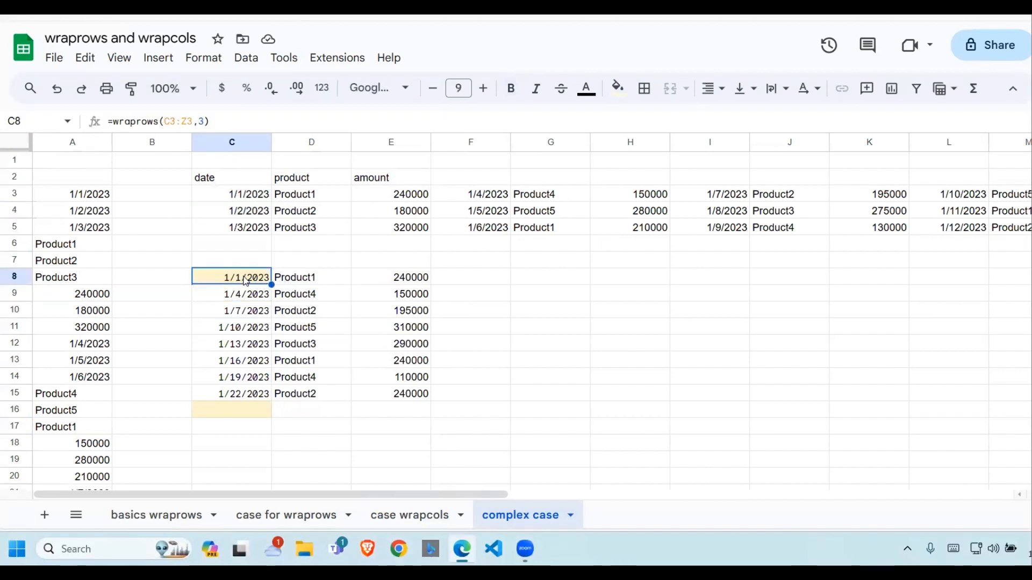
left_click(250, 410)
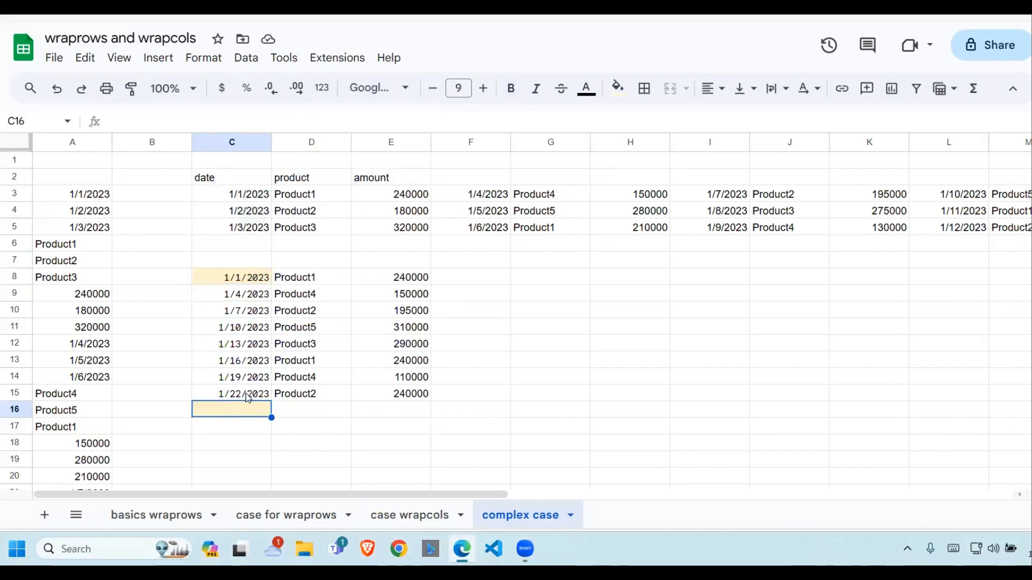
left_click(238, 444)
left_click(245, 231)
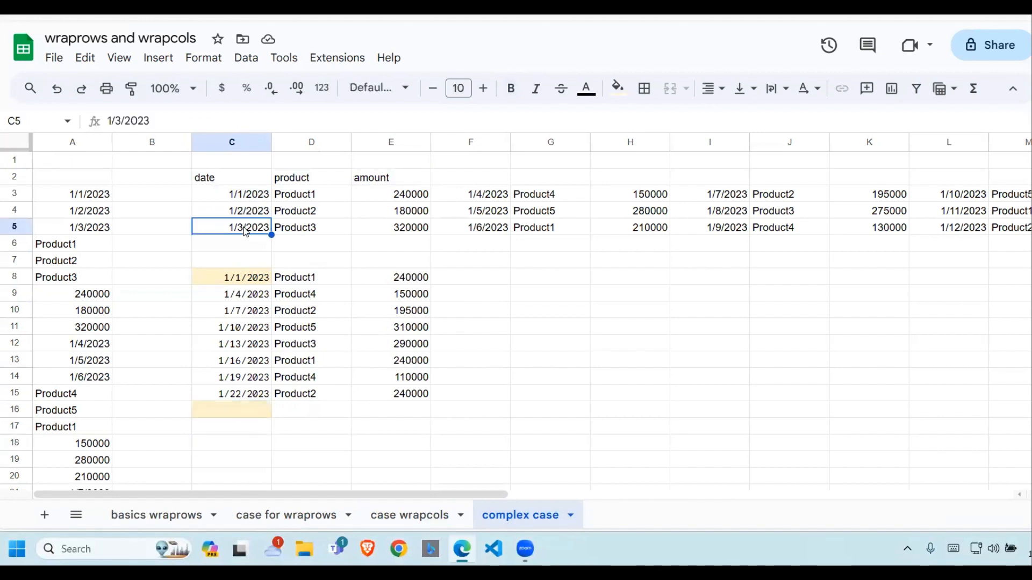
left_click_drag(80, 197, 92, 453)
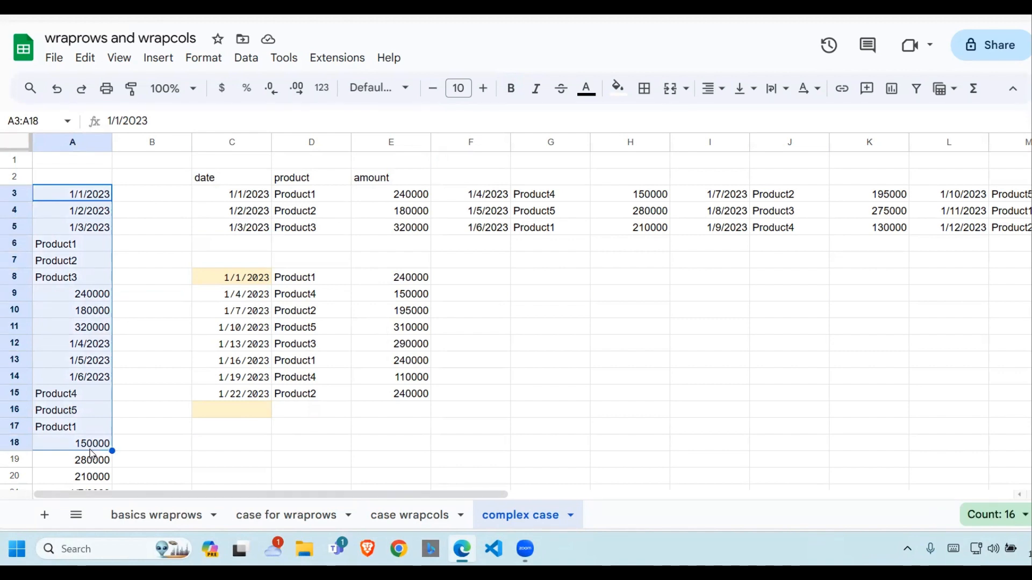
left_click(333, 354)
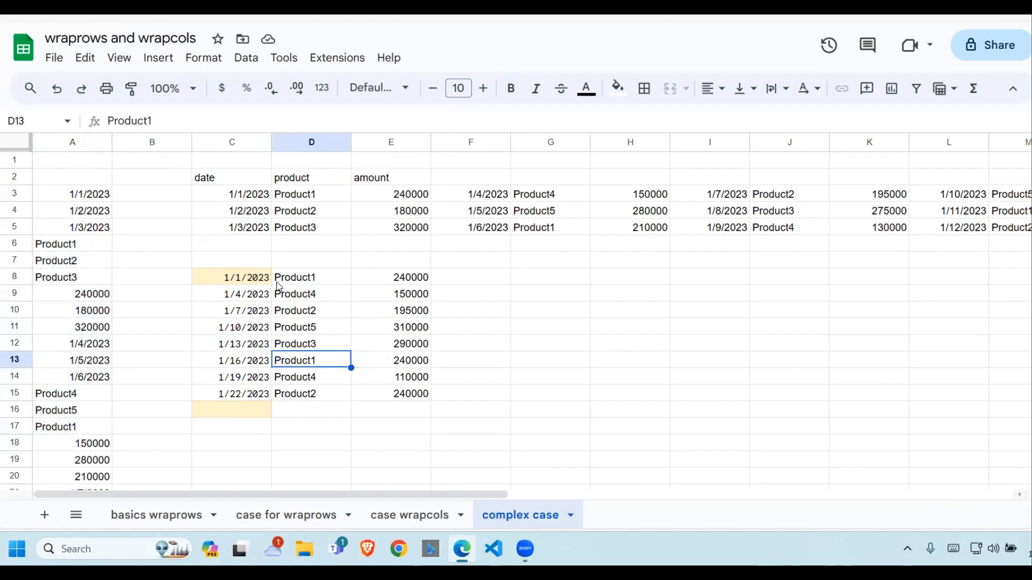
left_click(258, 276)
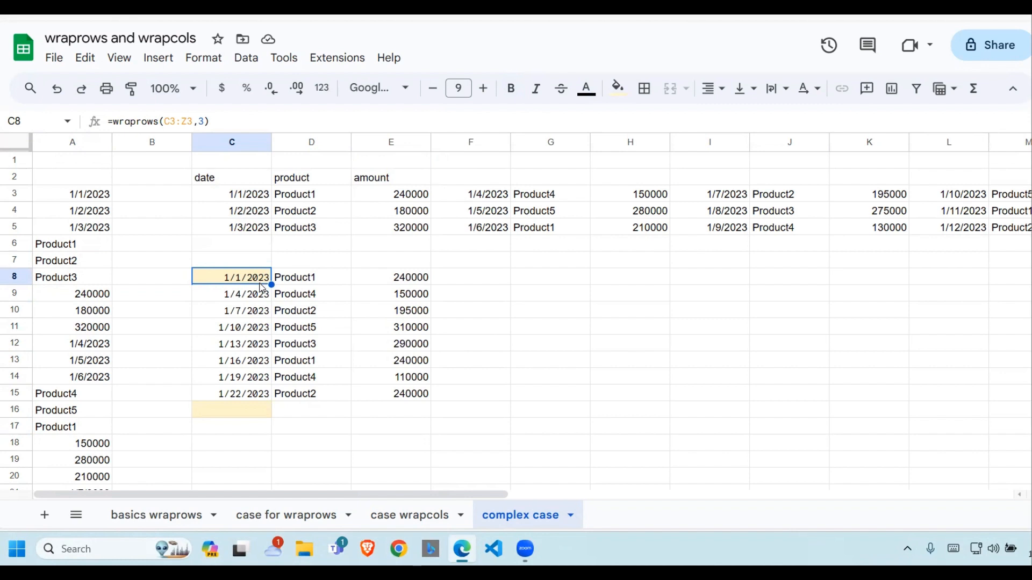
- Compare the formulas in C3 and C8, and copy wrapcols(A3:A74,3) from C3 without its equals sign
left_click(261, 198)
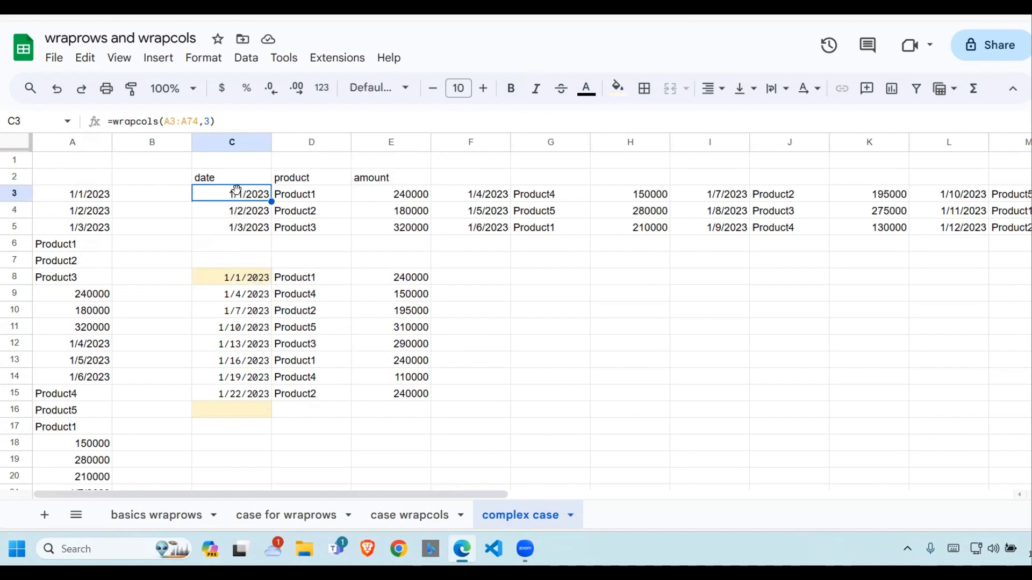
left_click(253, 277)
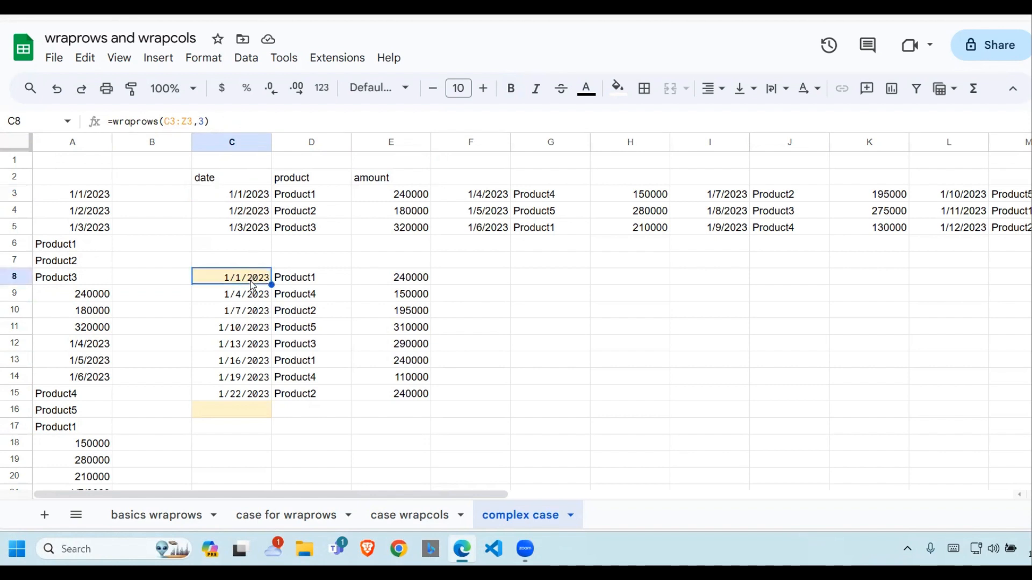
left_click(257, 201)
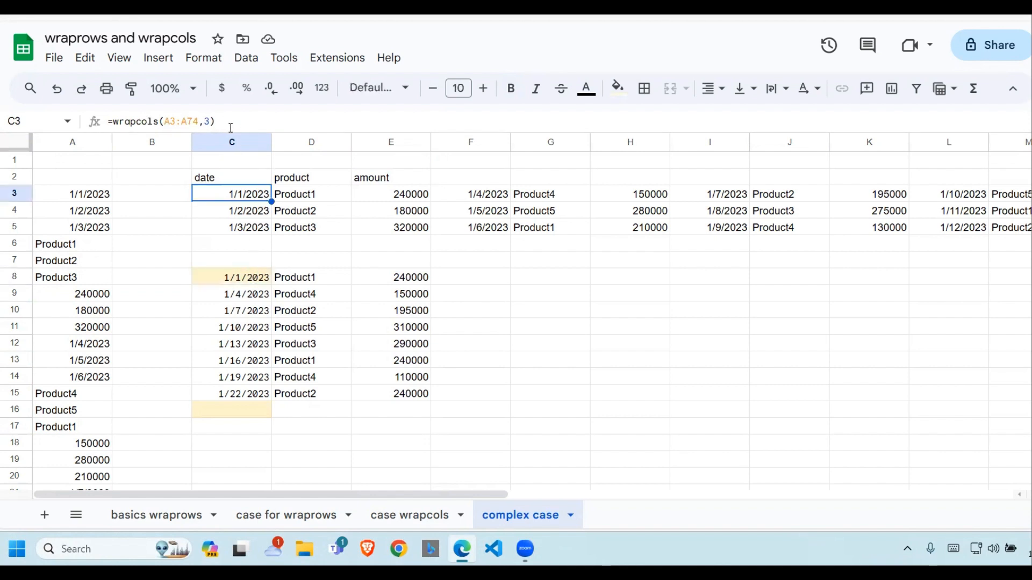
left_click_drag(224, 122, 116, 119)
key("ctrl+c")
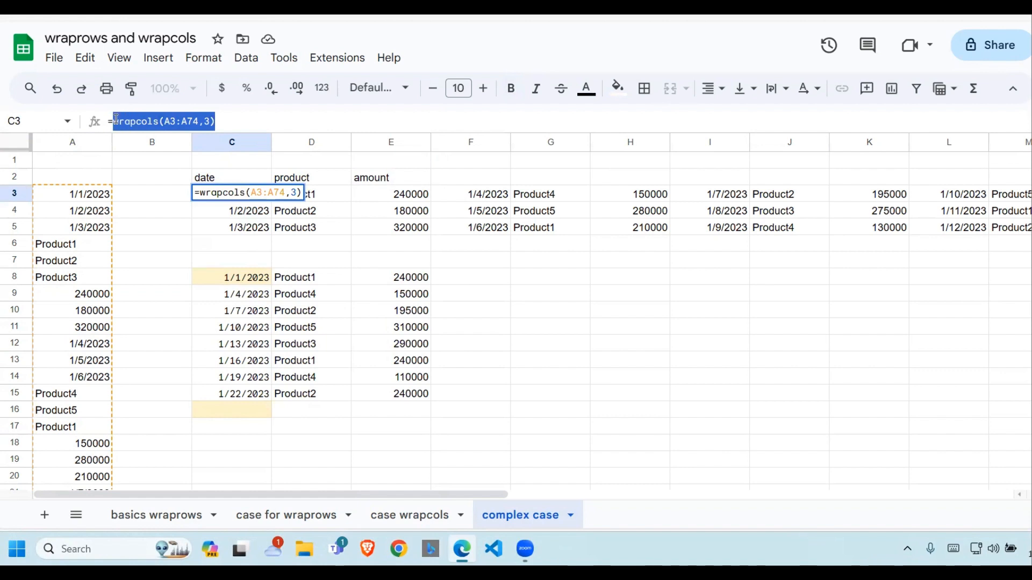
key("Escape")
- Replace the range C3:Z3 in C8's formula with the copied text to get =wraprows(wrapcols(A3:A74,3),3)
left_click(232, 278)
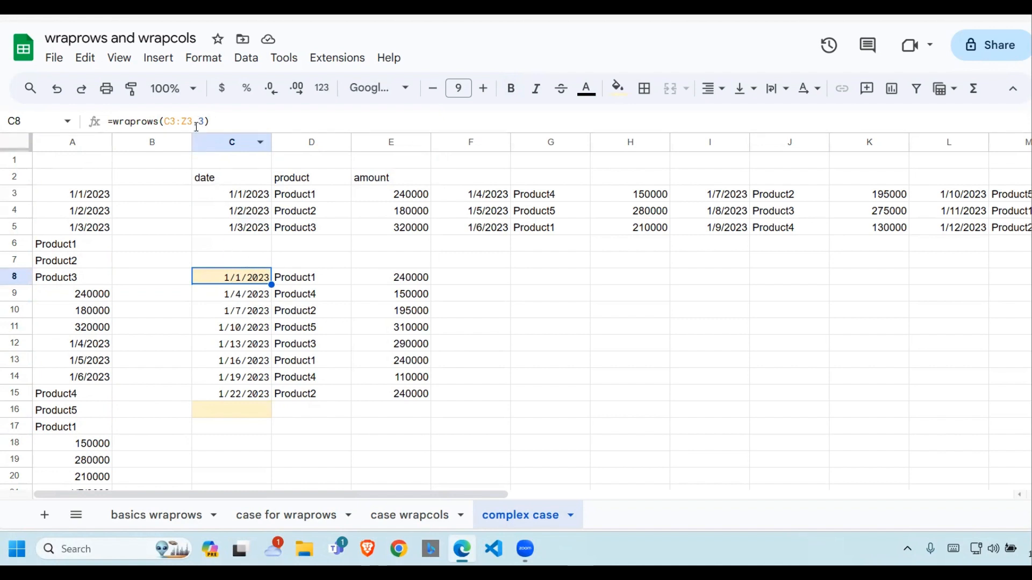
left_click_drag(193, 118, 166, 119)
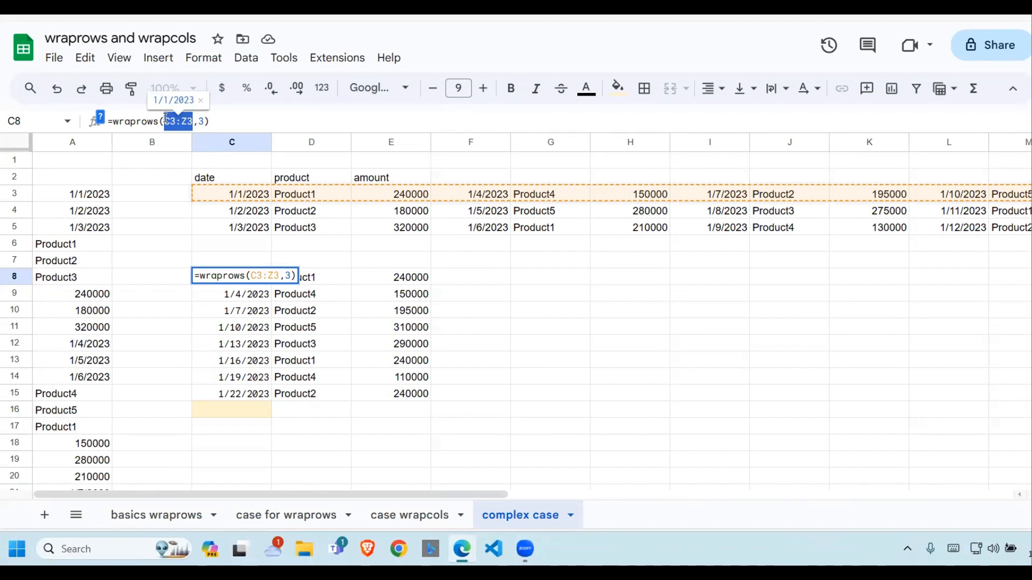
key("ctrl+v")
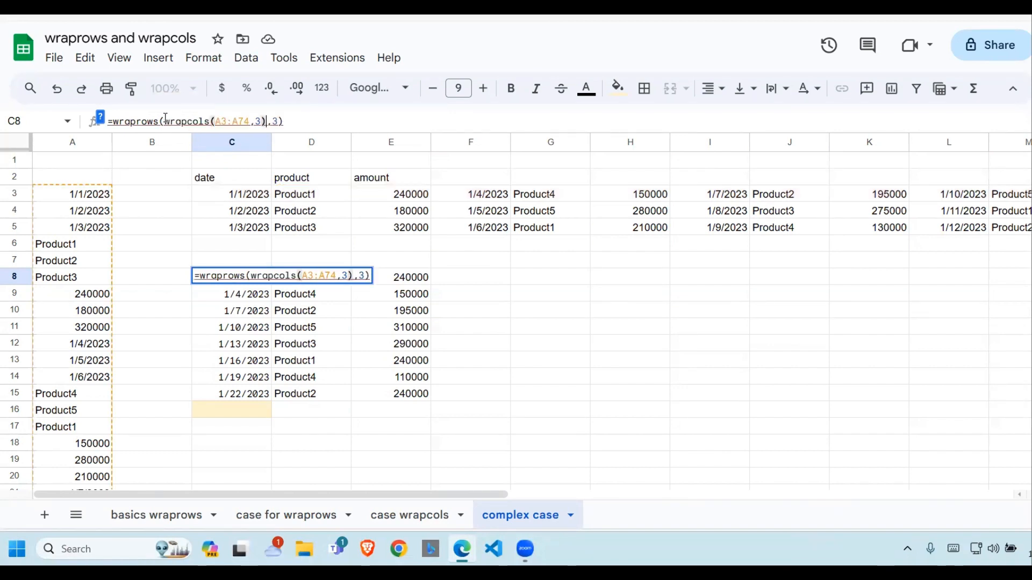
key("Return")
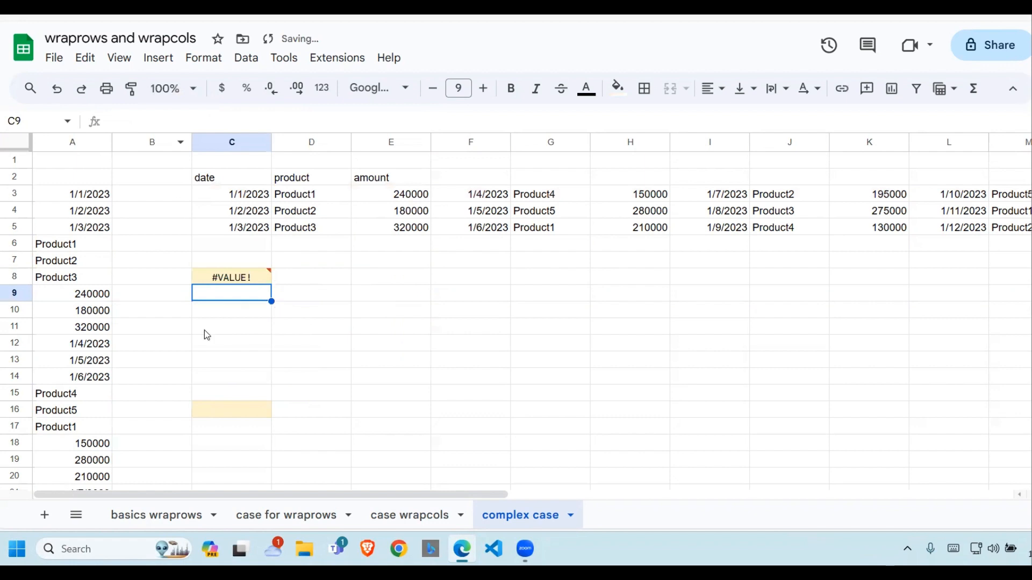
- Examine the error in C8 and compare its nested wrapcols argument with the multi-row output that starts in C3
left_click(253, 283)
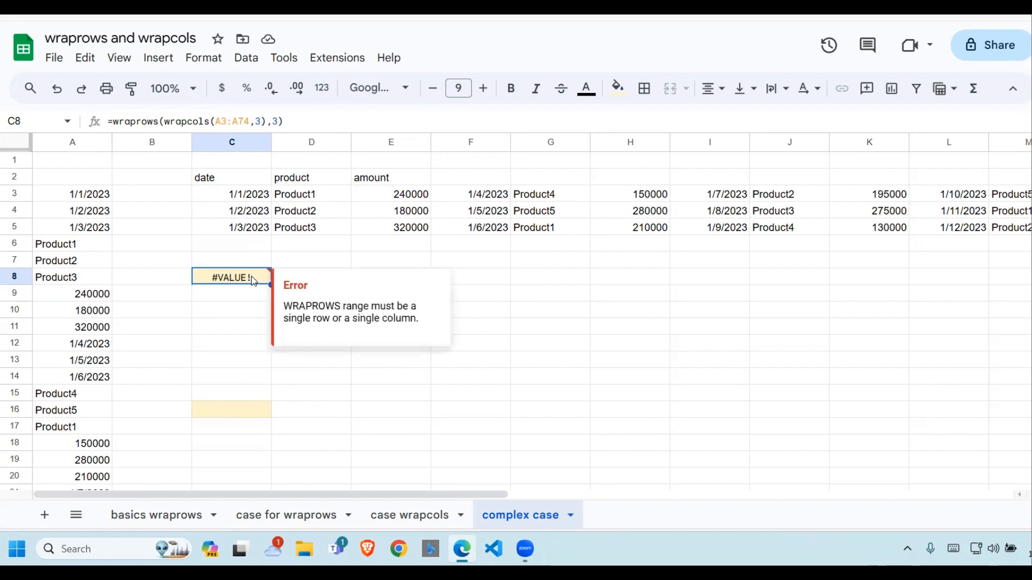
left_click_drag(266, 121, 167, 118)
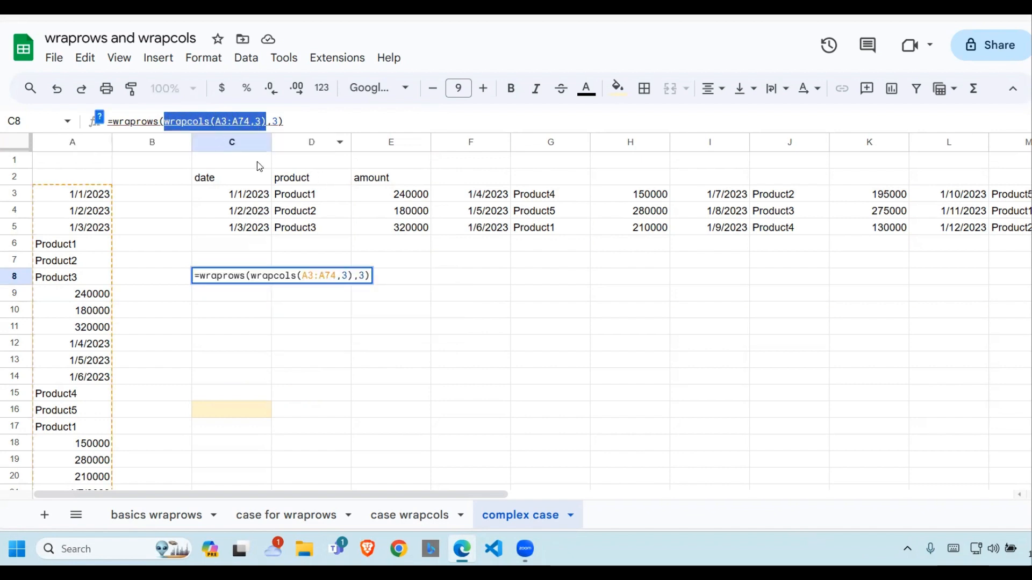
key("Escape")
left_click(253, 193)
left_click_drag(252, 194, 489, 228)
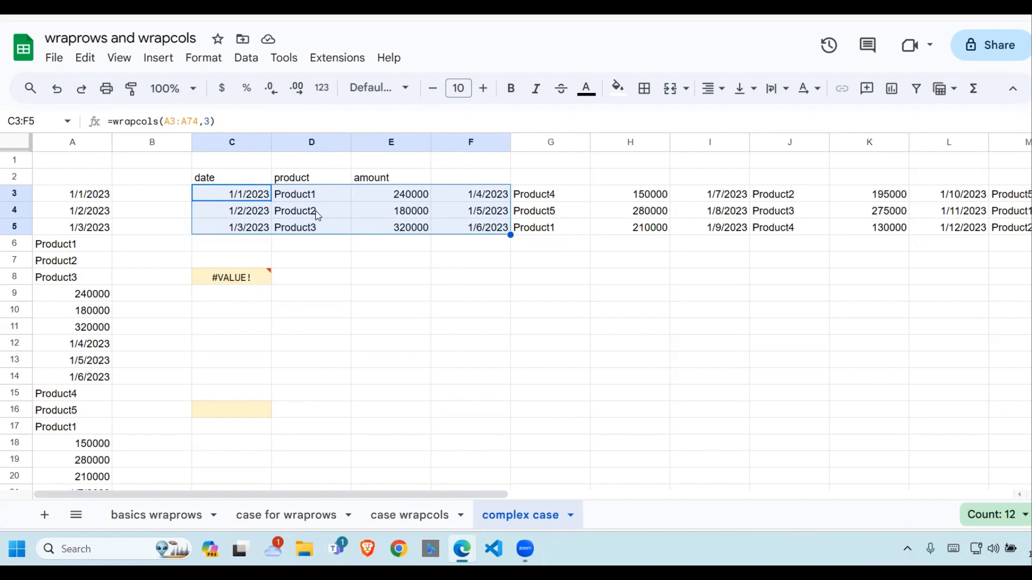
left_click(237, 215)
left_click(238, 199)
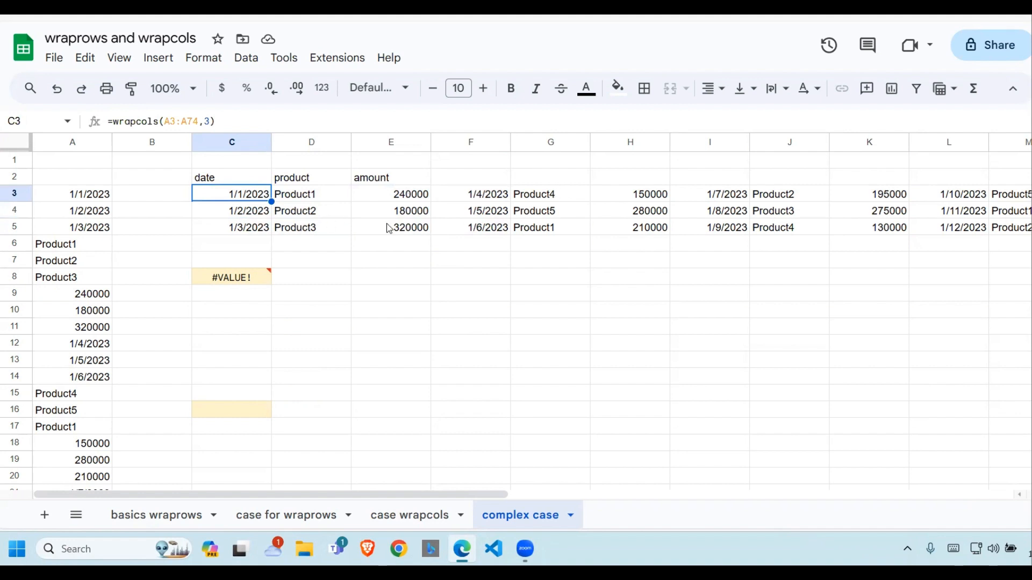
left_click(229, 286)
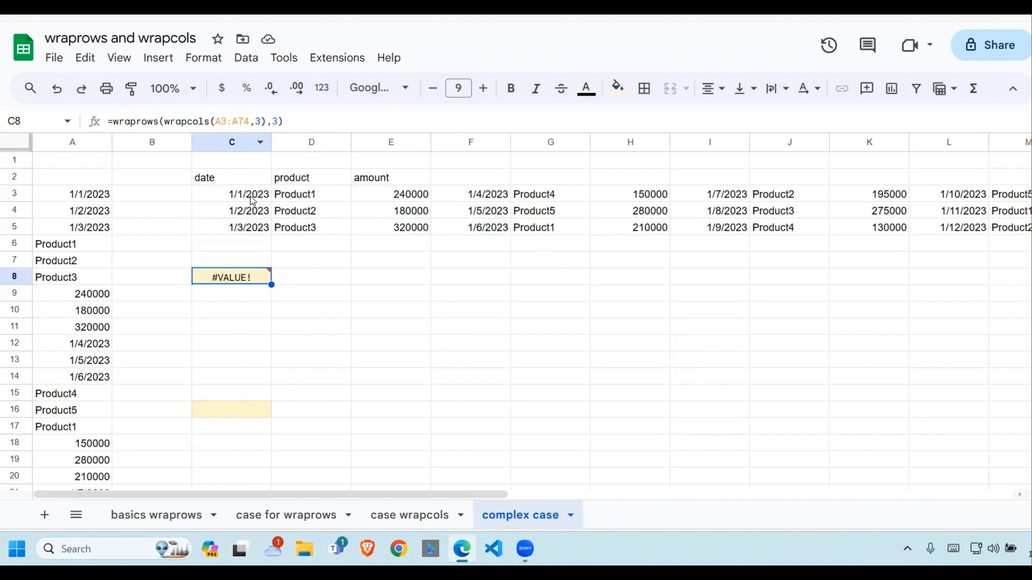
left_click_drag(238, 193, 240, 228)
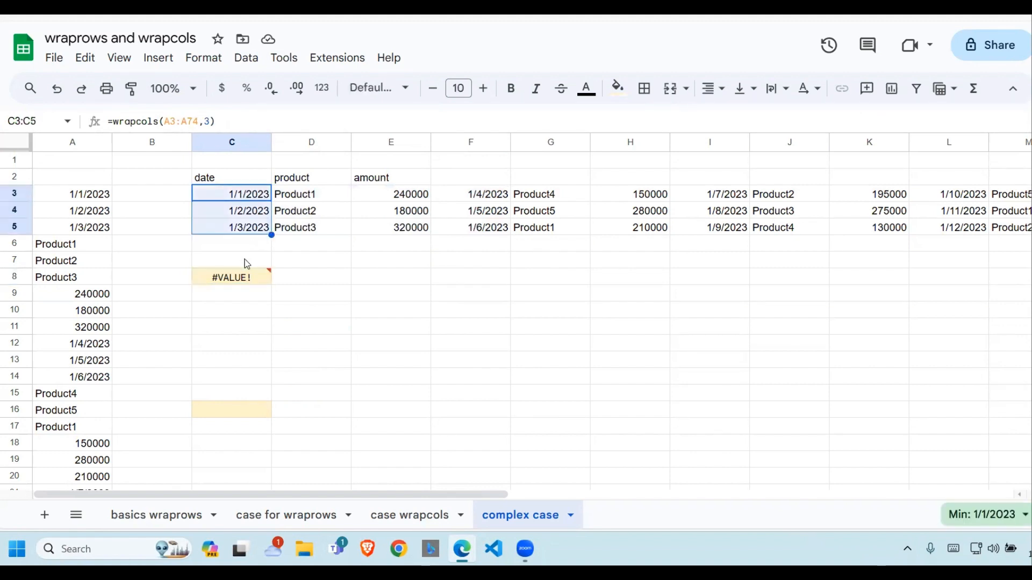
left_click(237, 283)
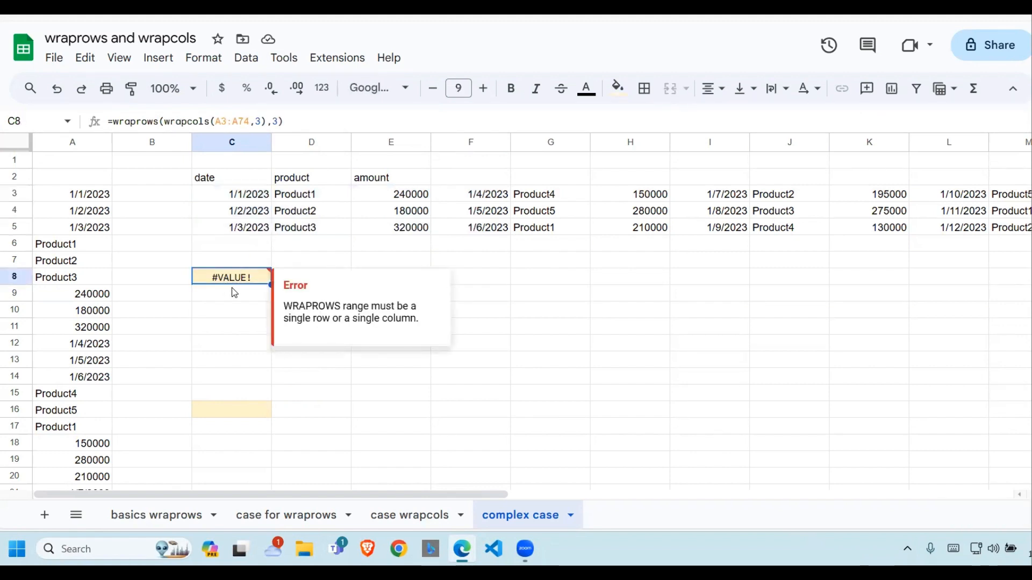
- Wrap the nested wrapcols in INDEX with row 1, making C8's formula =wraprows(index(wrapcols(A3:A74,3),1),3)
left_click(165, 121)
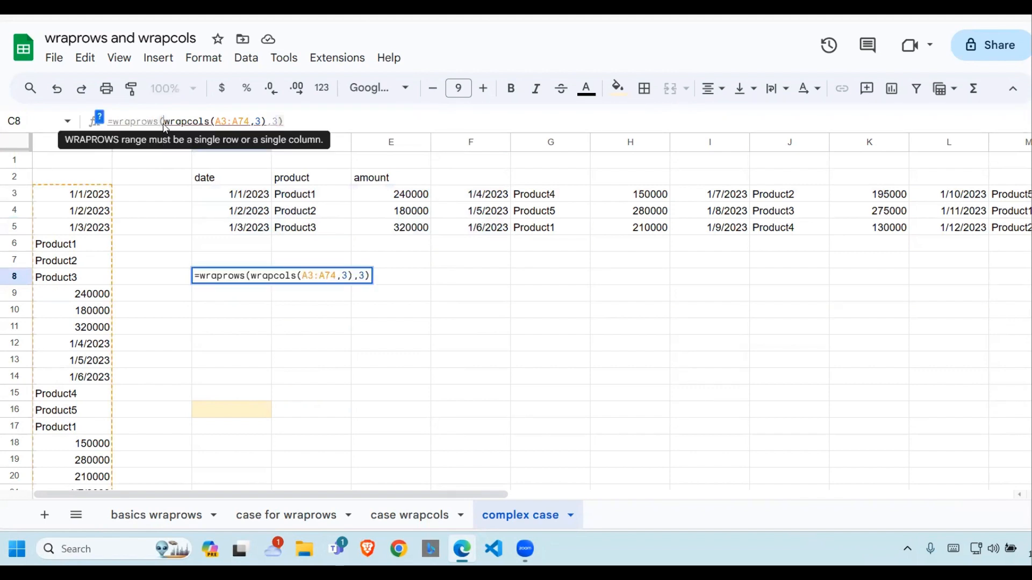
type("index")
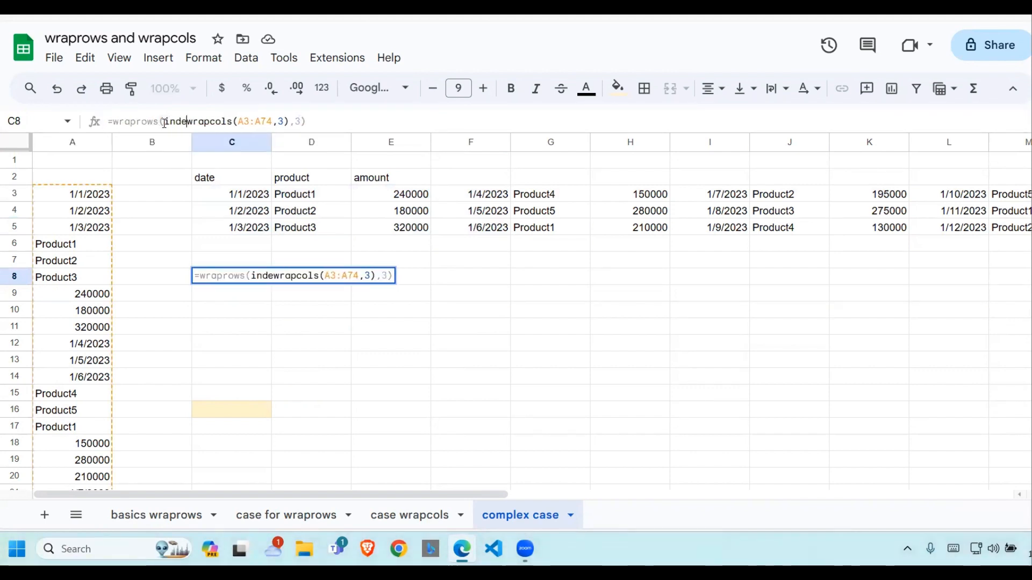
type("(")
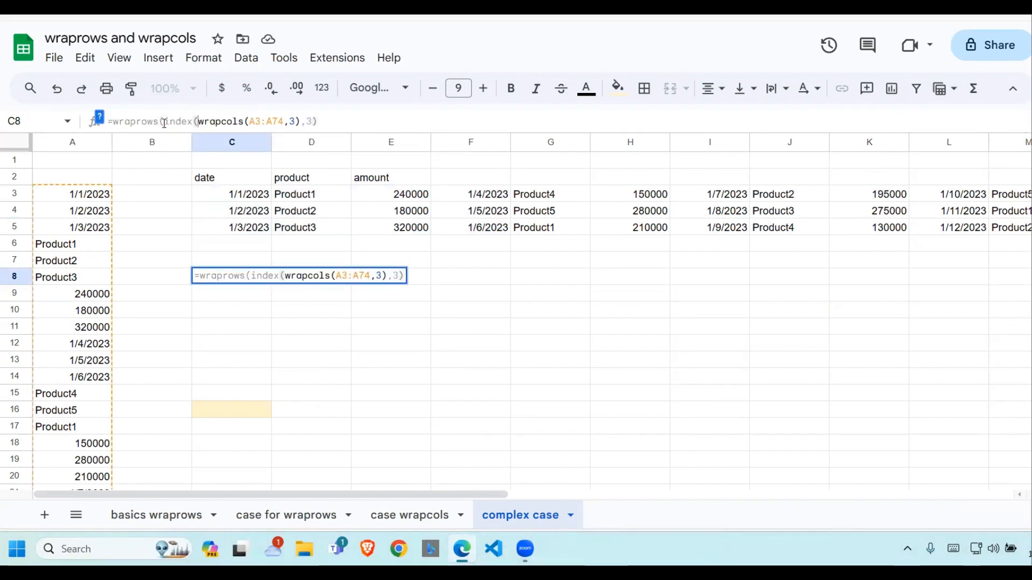
left_click(299, 122)
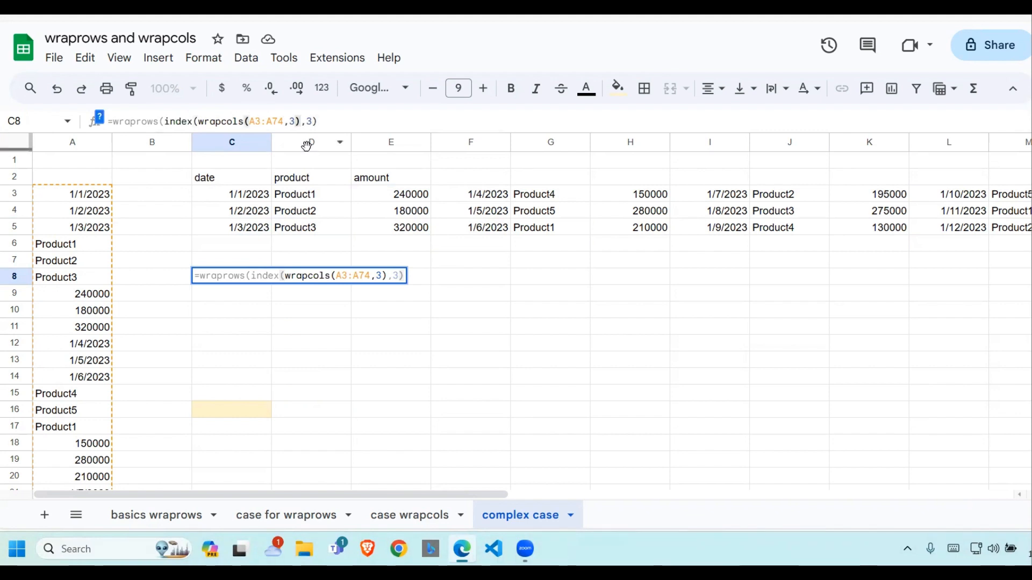
type(",")
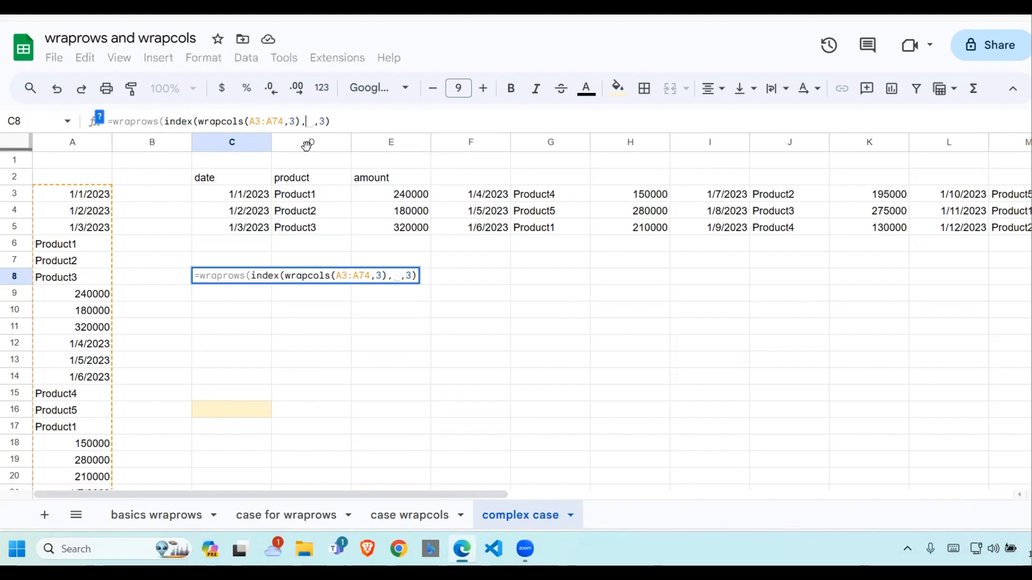
type("1")
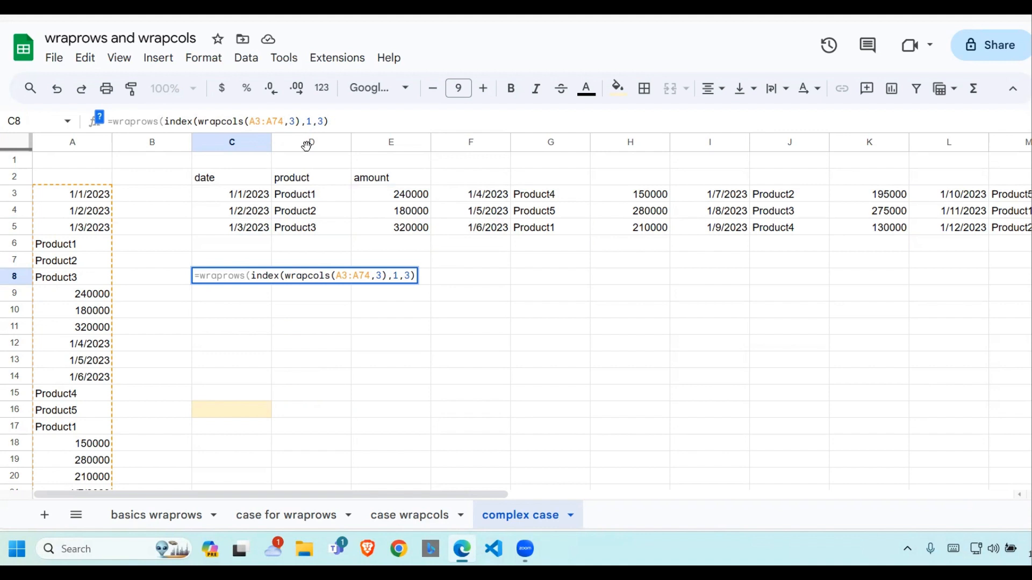
type(")")
key("Return")
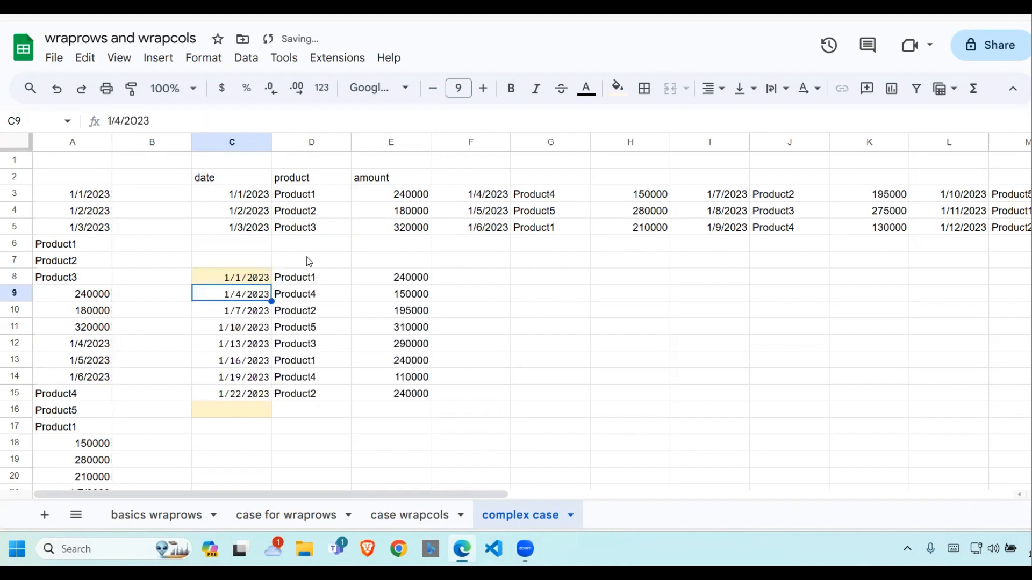
- Check the formula in C8 and its output against the wrapped rows in C3:C5 to see which row INDEX picks
left_click(333, 277)
left_click(268, 280)
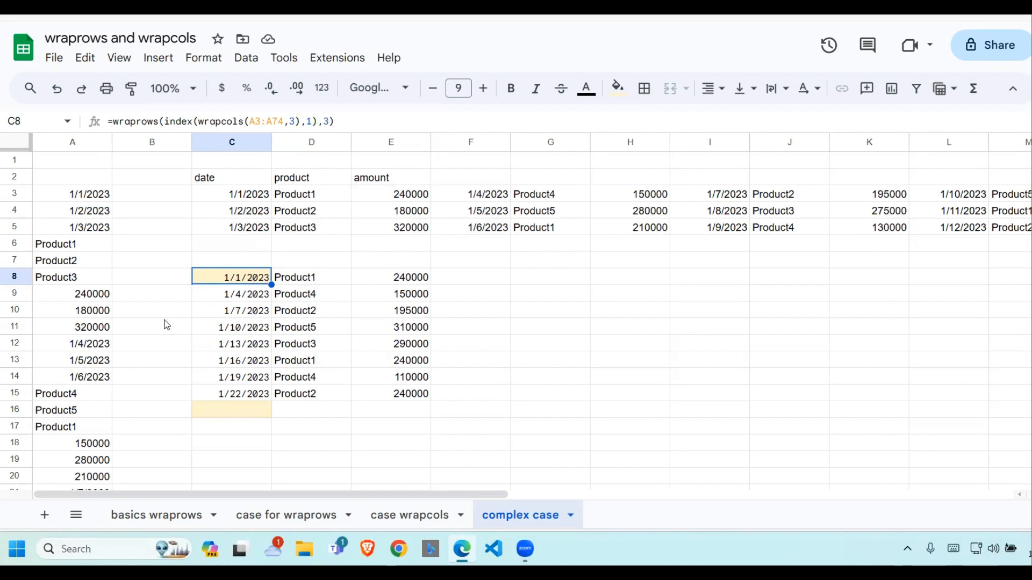
left_click(248, 218)
left_click_drag(247, 198, 246, 231)
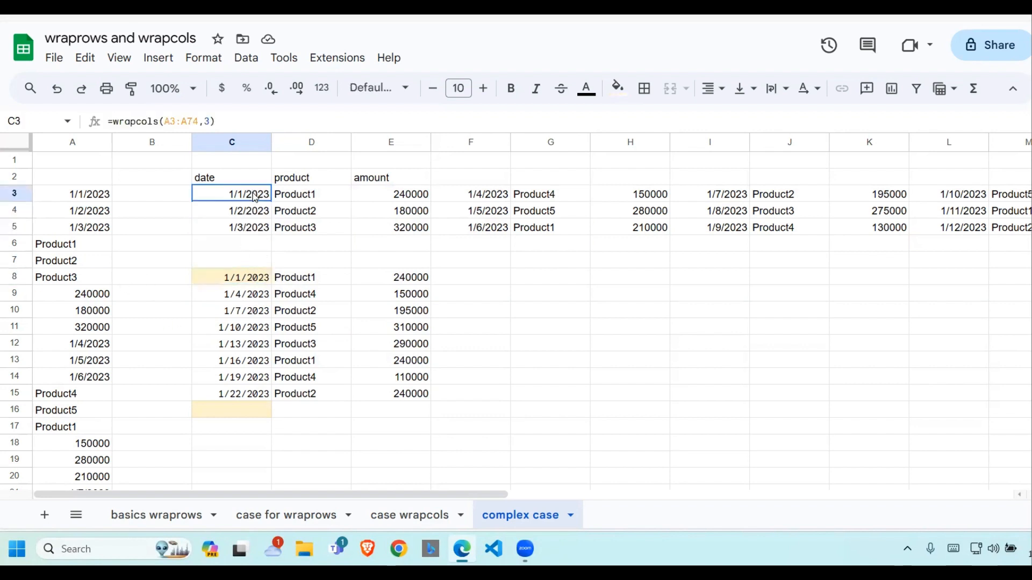
left_click(242, 282)
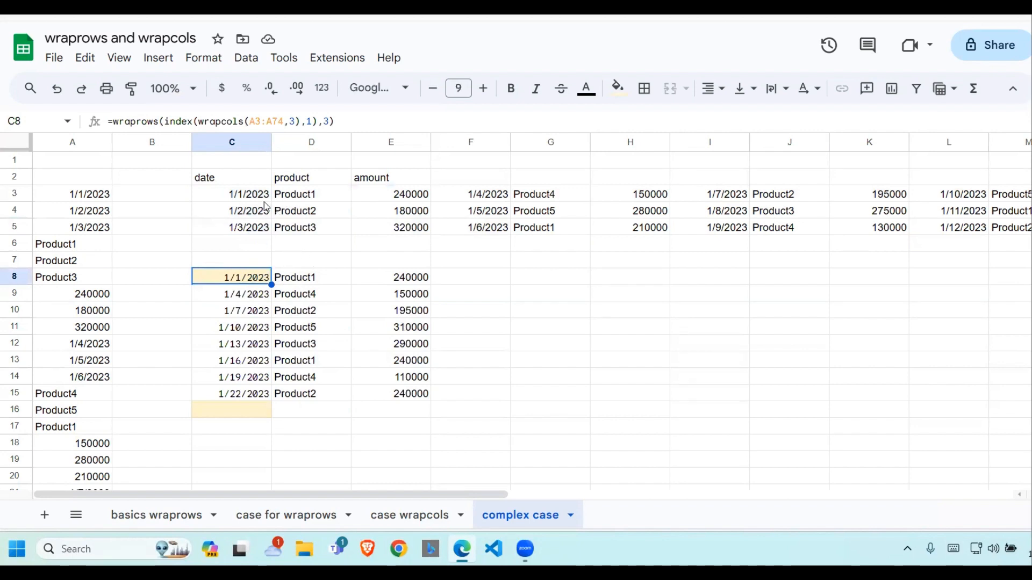
left_click_drag(267, 203, 266, 242)
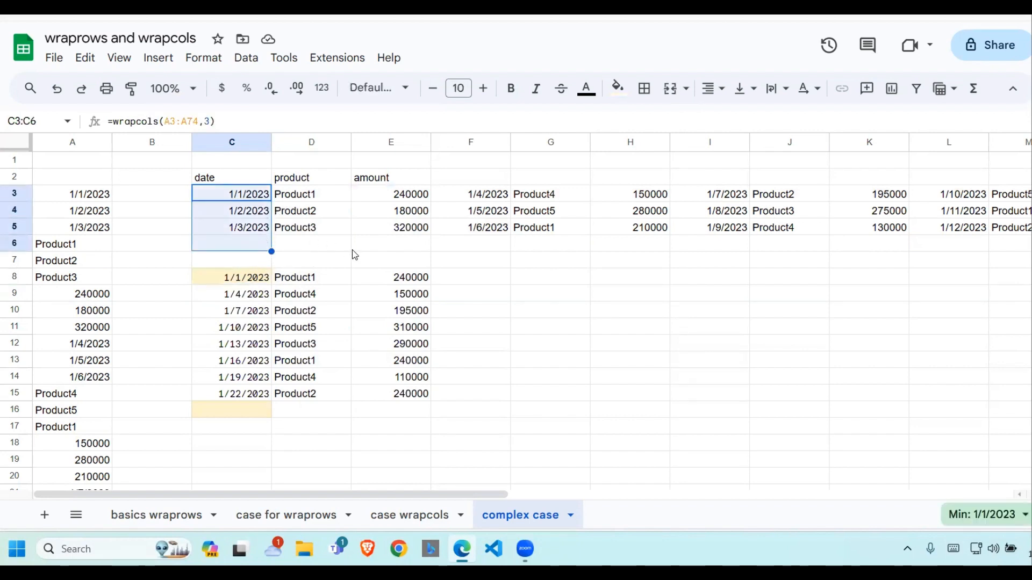
left_click(332, 267)
left_click(267, 279)
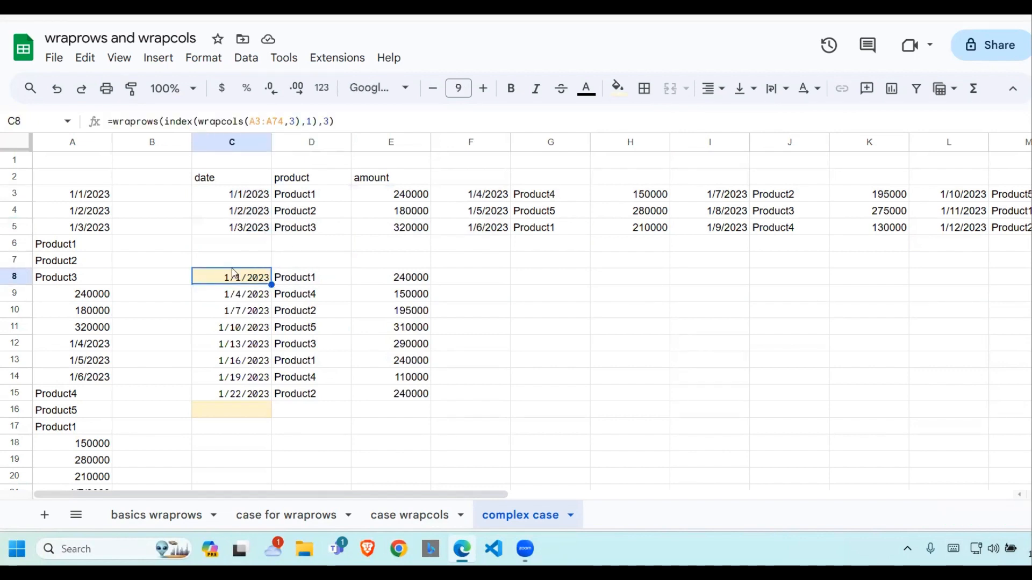
- Enter the formula =index(C3:Z5,1) in cell G8 to return the first row of the wrapped range
left_click(571, 281)
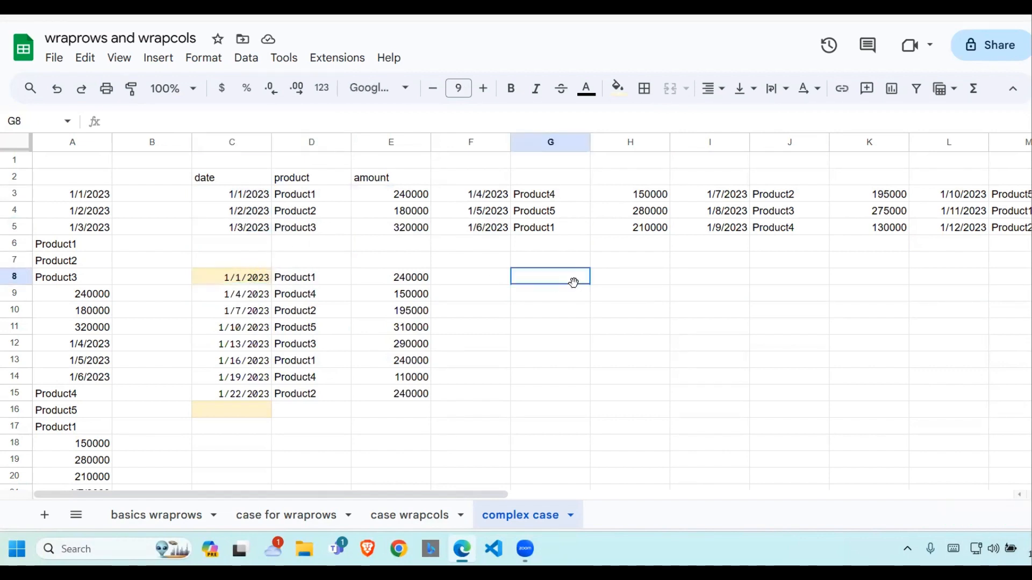
left_click(237, 261)
left_click(263, 290)
left_click_drag(576, 277, 584, 290)
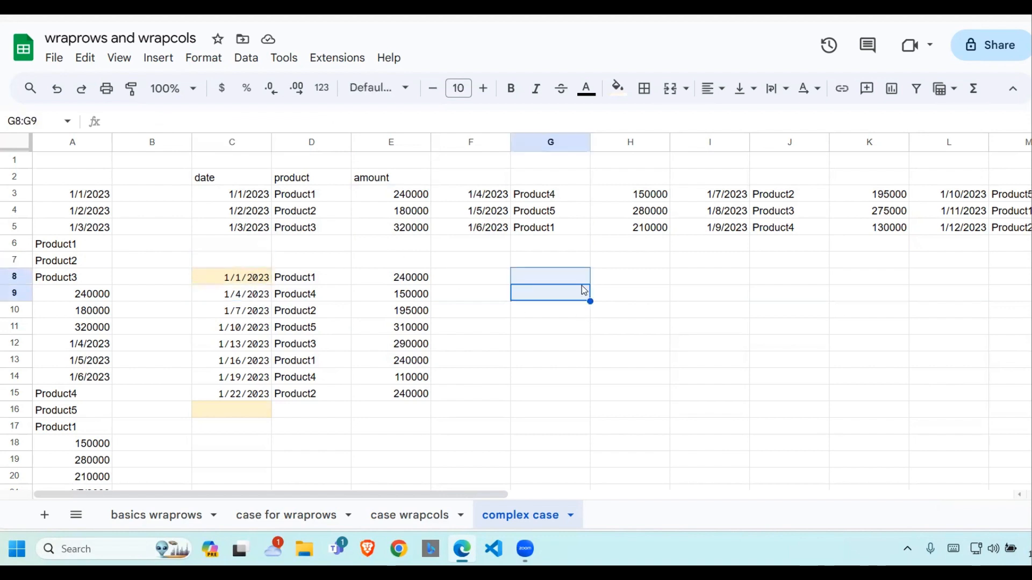
type("=")
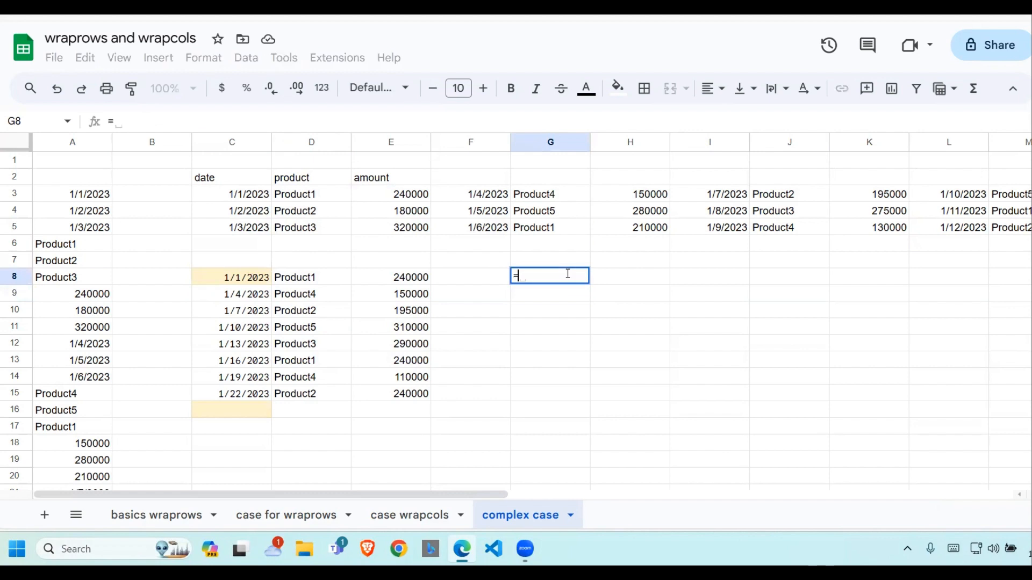
type("index(")
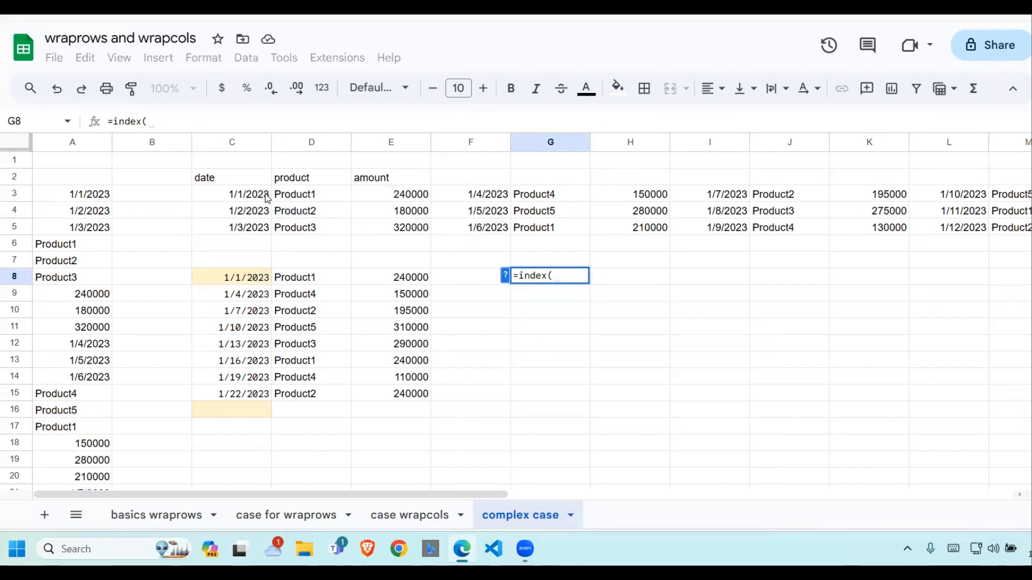
left_click_drag(267, 197, 968, 229)
type(",1")
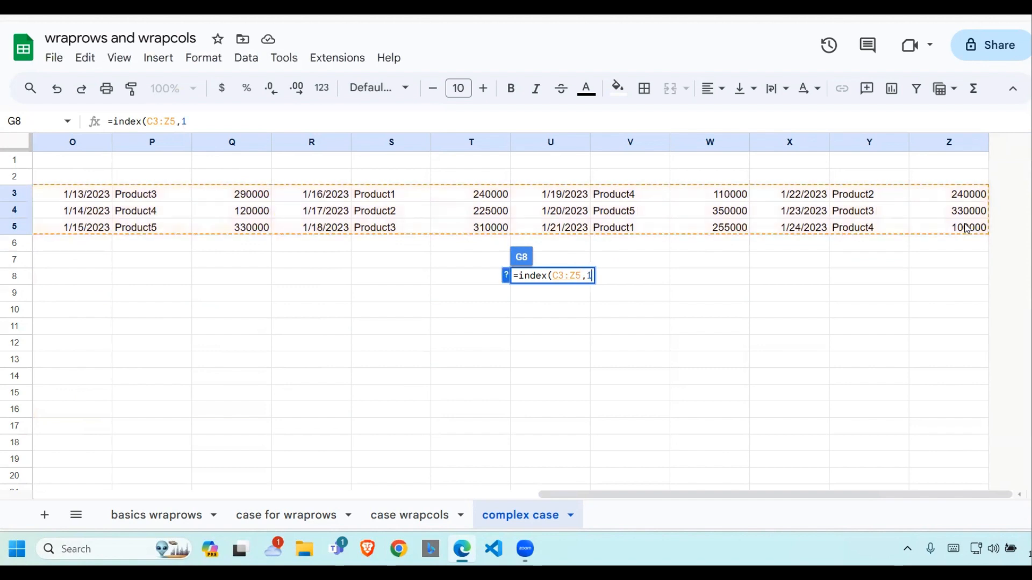
type(")")
key("Return")
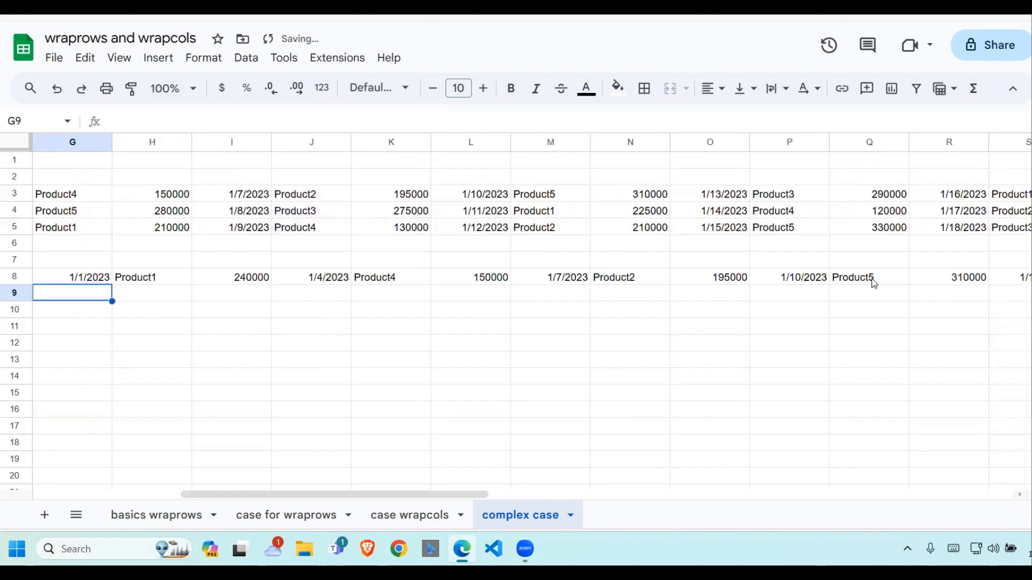
- Inspect the values spilled along row 8 and return to the INDEX formula in G8
left_click(532, 281)
left_click(325, 281)
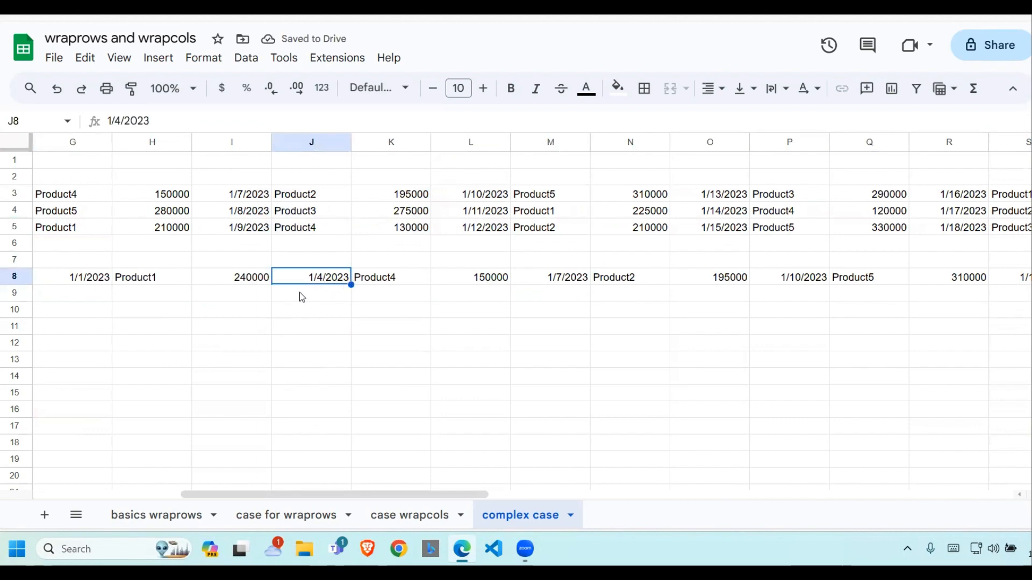
key("Left")
key("Left")
key("Left")
key("Left")
key("Left")
key("Left")
left_click(338, 280)
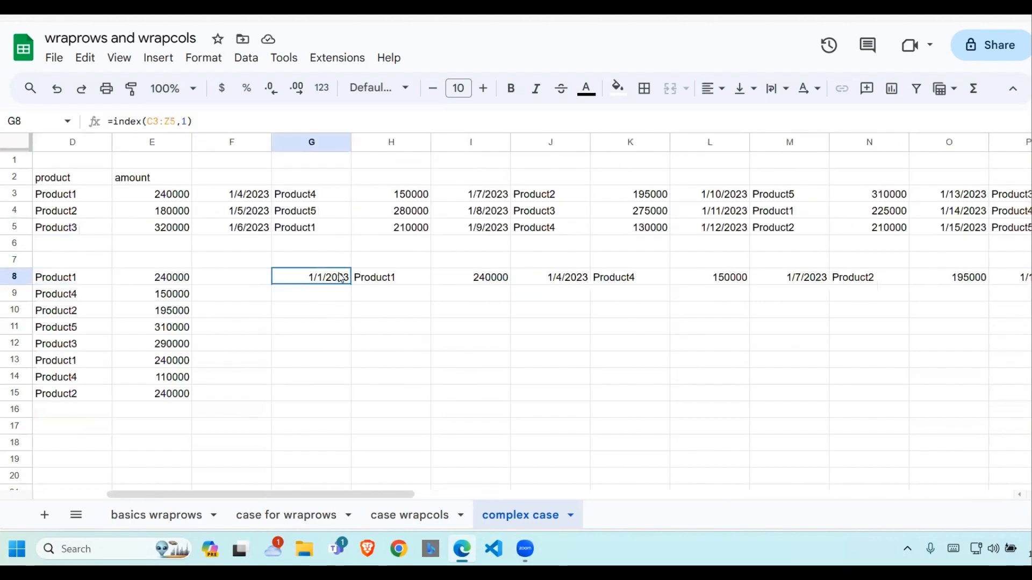
- Compare the date, product and amount values returned along row 8 from G8 with the first wrapped row starting at C3
left_click(236, 192)
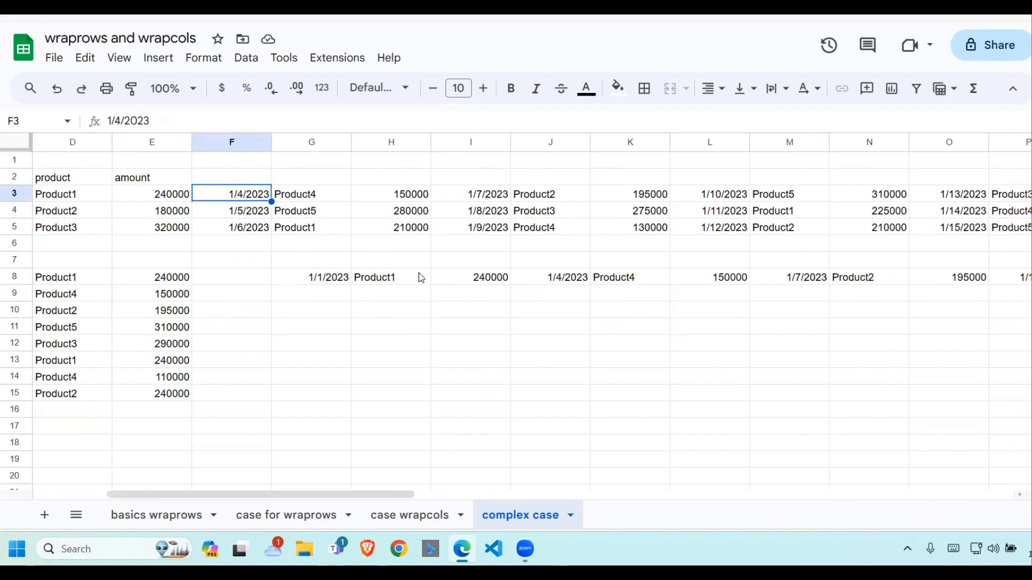
left_click(342, 278)
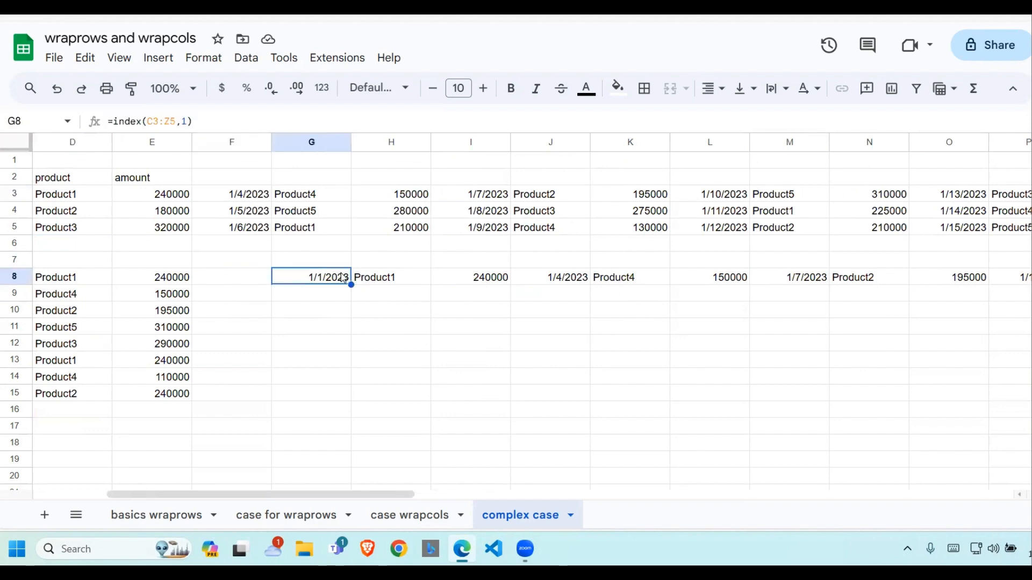
key("Left")
key("Left")
key("Left")
key("Left")
key("Left")
key("Left")
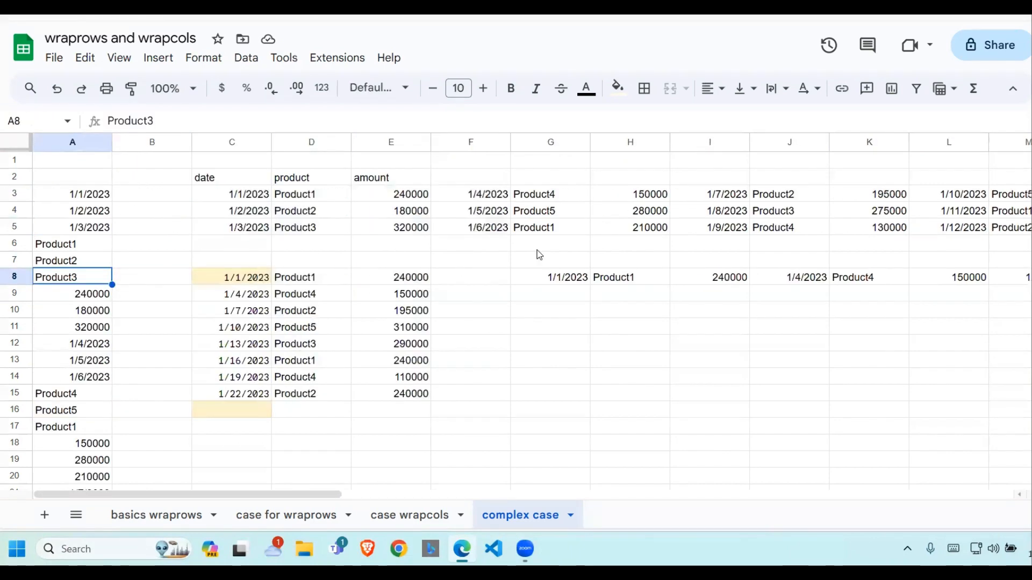
left_click(571, 281)
left_click(244, 179)
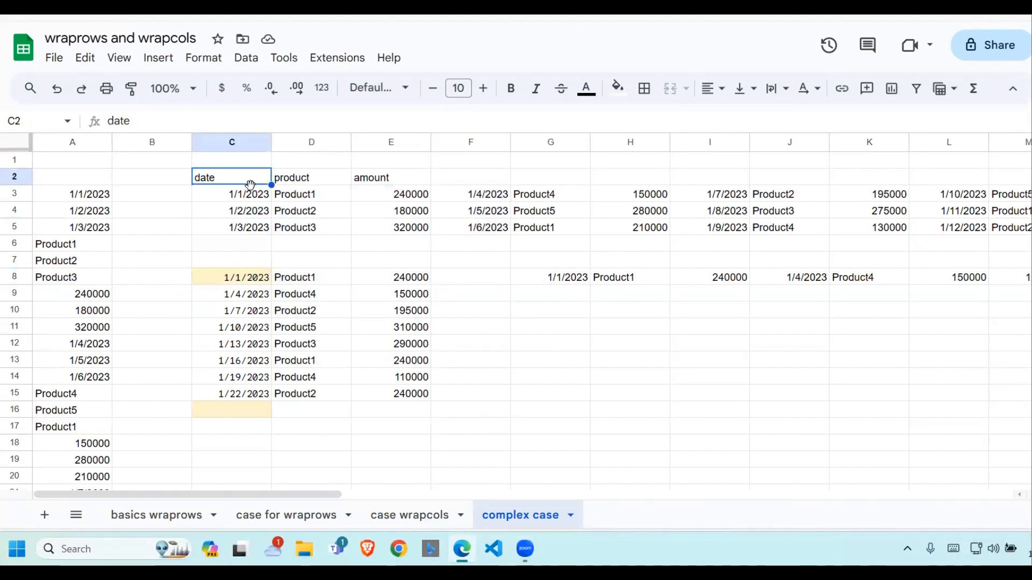
left_click(258, 194)
left_click(626, 278)
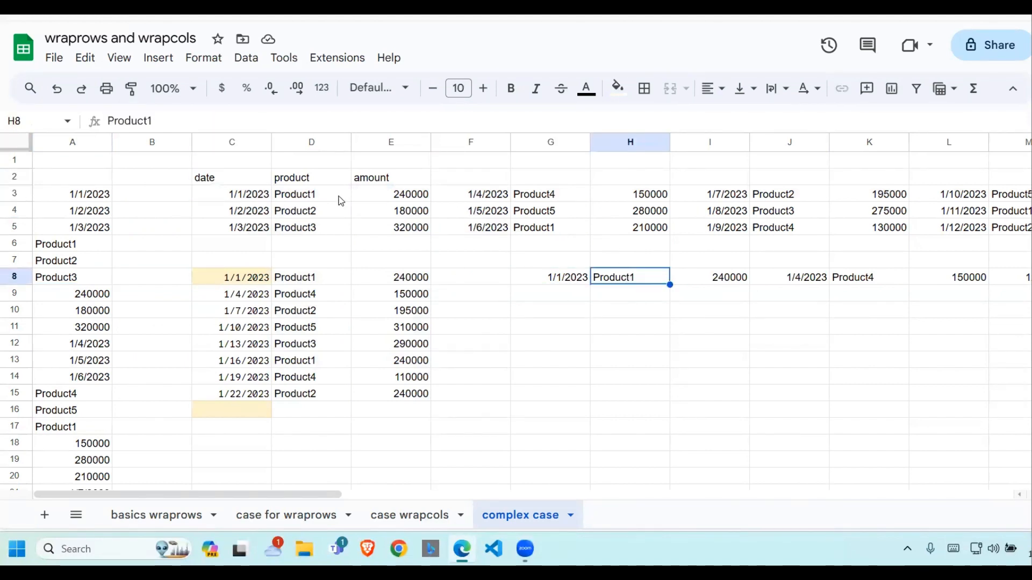
left_click(304, 182)
left_click(428, 197)
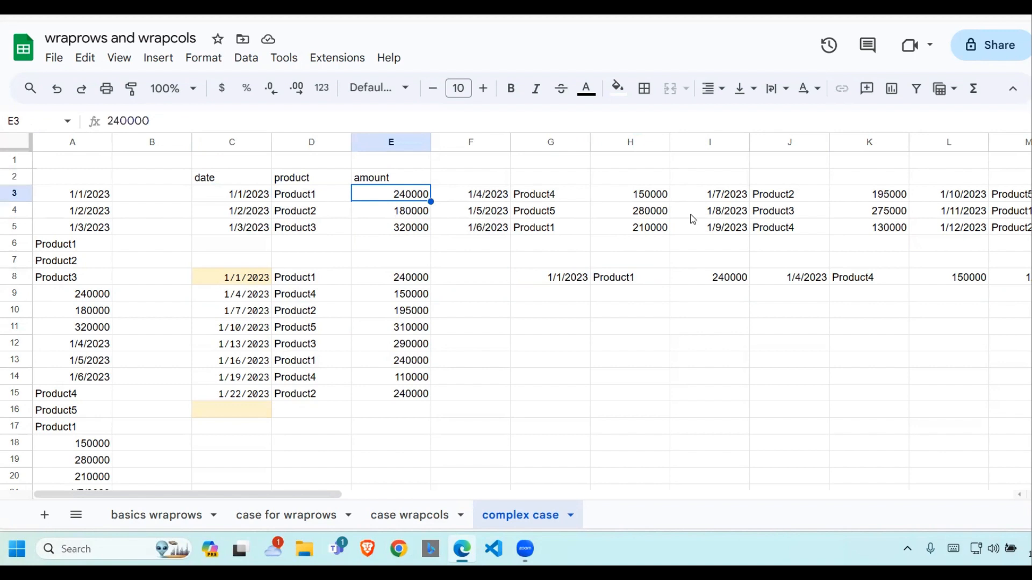
left_click(742, 284)
left_click(570, 282)
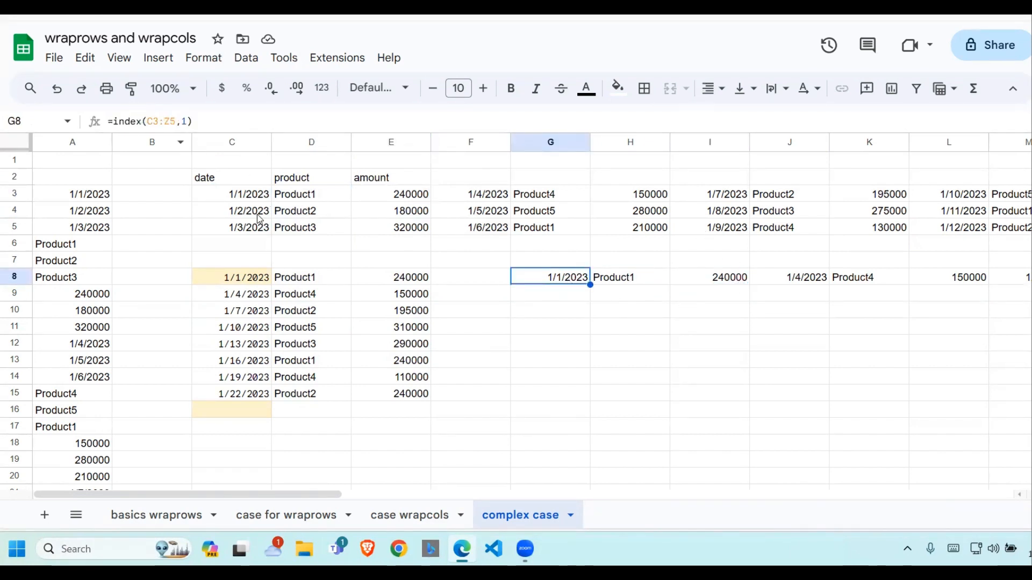
- Replace the C3:Z5 reference in G8 with C3's wrapcols formula, making it =index(wrapcols(A3:A74,3),1)
left_click(253, 195)
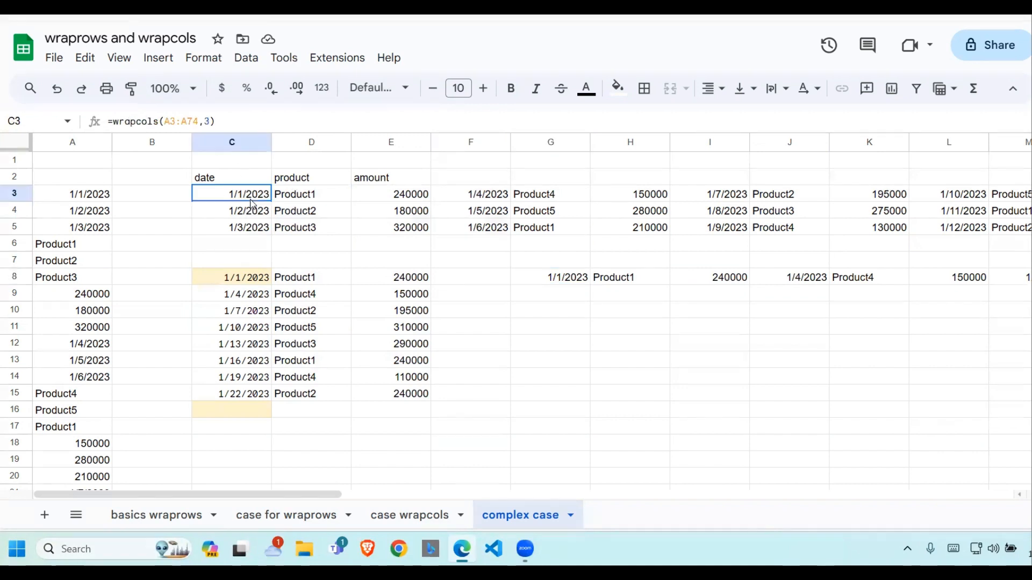
left_click_drag(215, 121, 111, 120)
key("ctrl+c")
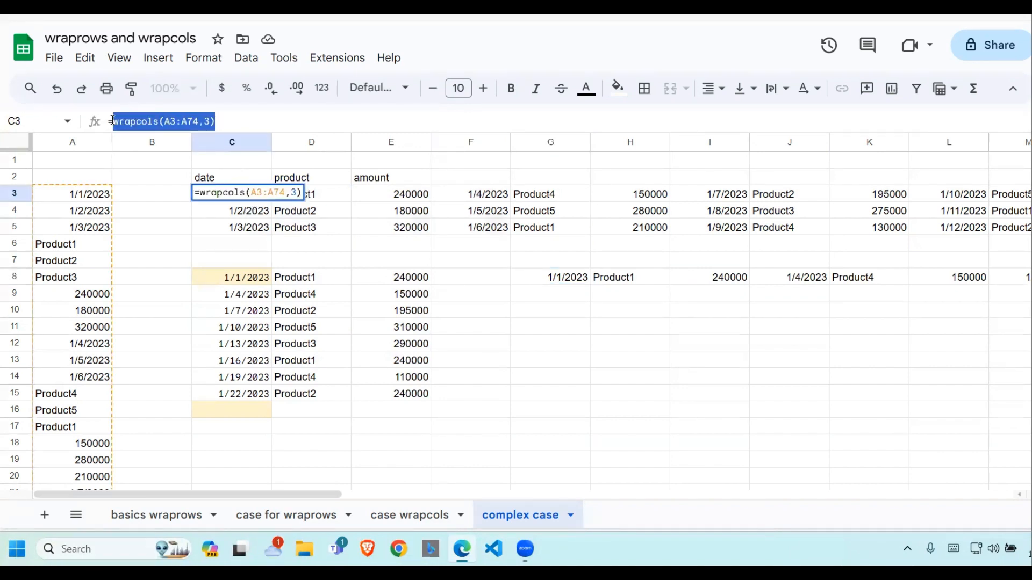
key("Escape")
left_click(554, 277)
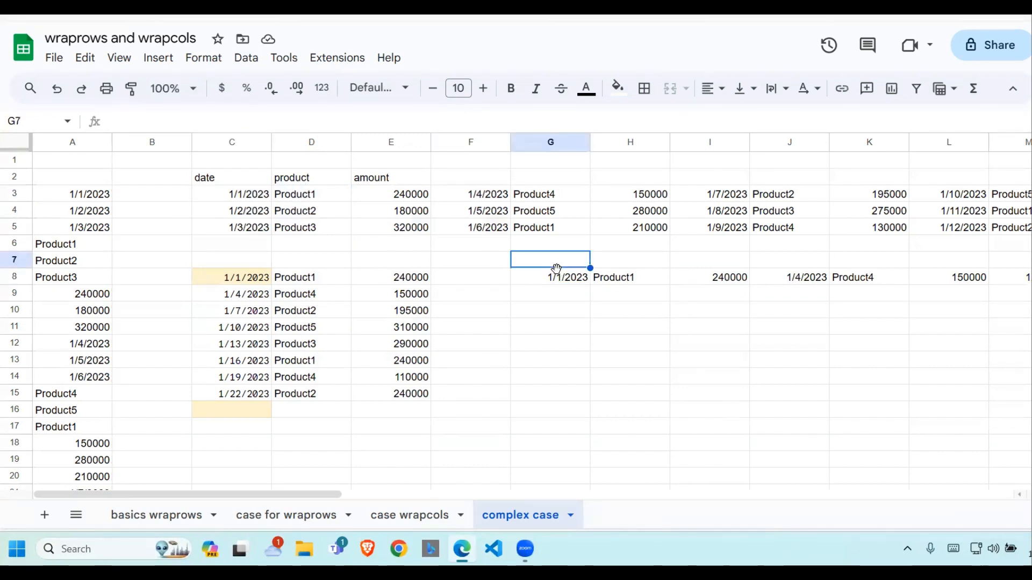
left_click(178, 120)
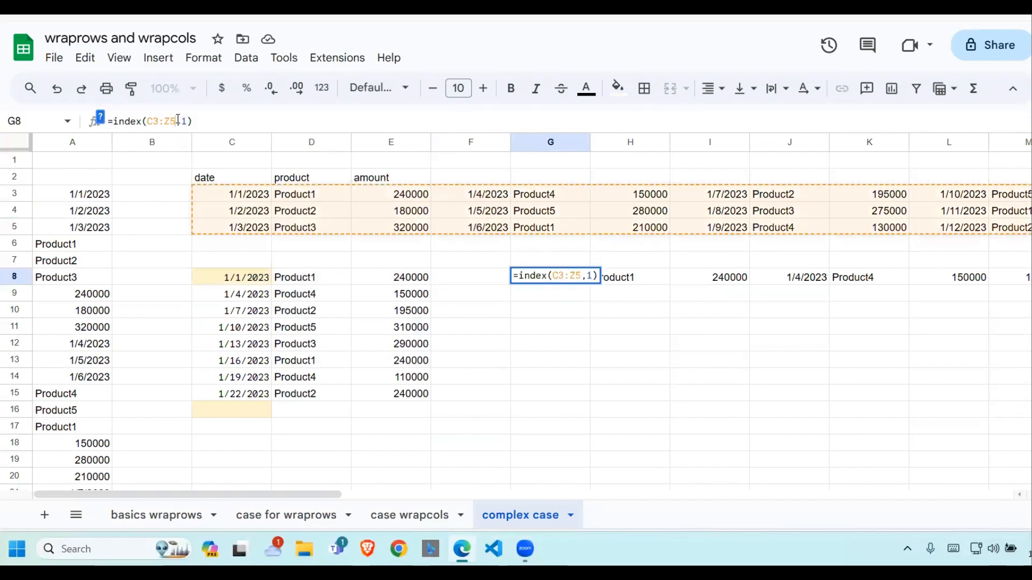
key("BackSpace")
key("BackSpace")
key("BackSpace")
key("BackSpace")
key("BackSpace")
key("ctrl+v")
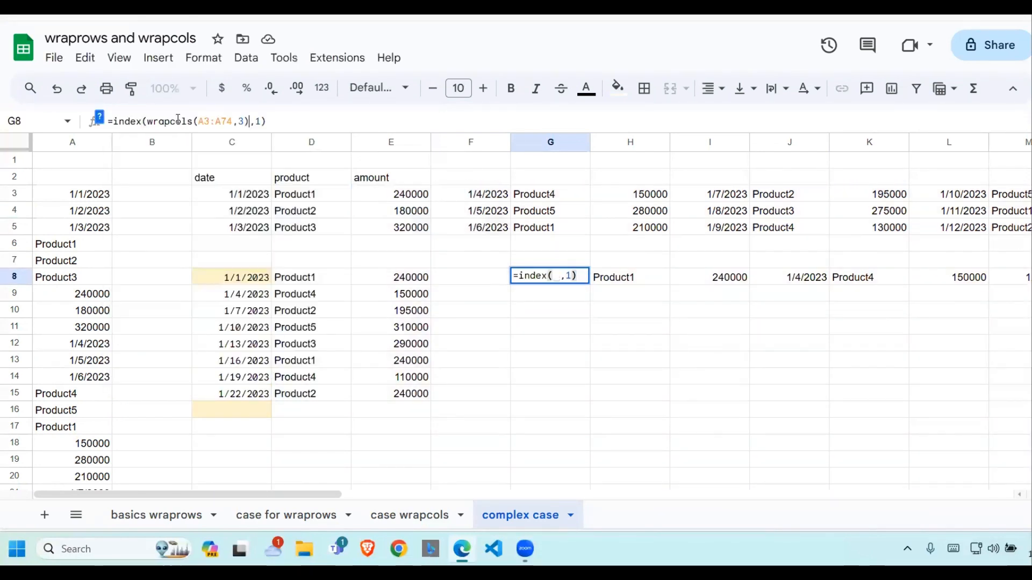
key("Return")
left_click(574, 282)
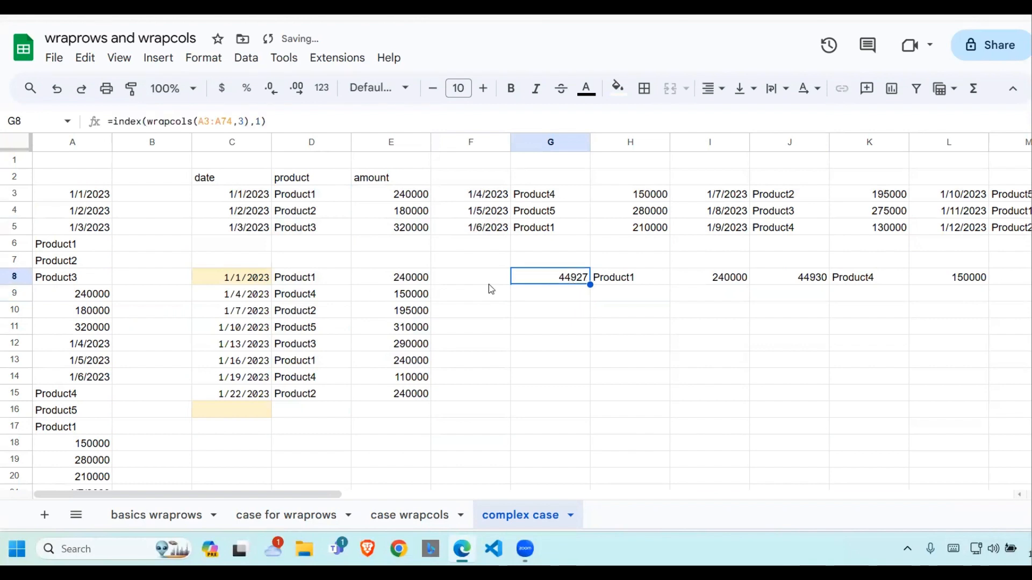
- Copy the formatting of cell C8 onto cell G8 with Paint format
left_click(255, 279)
left_click(131, 88)
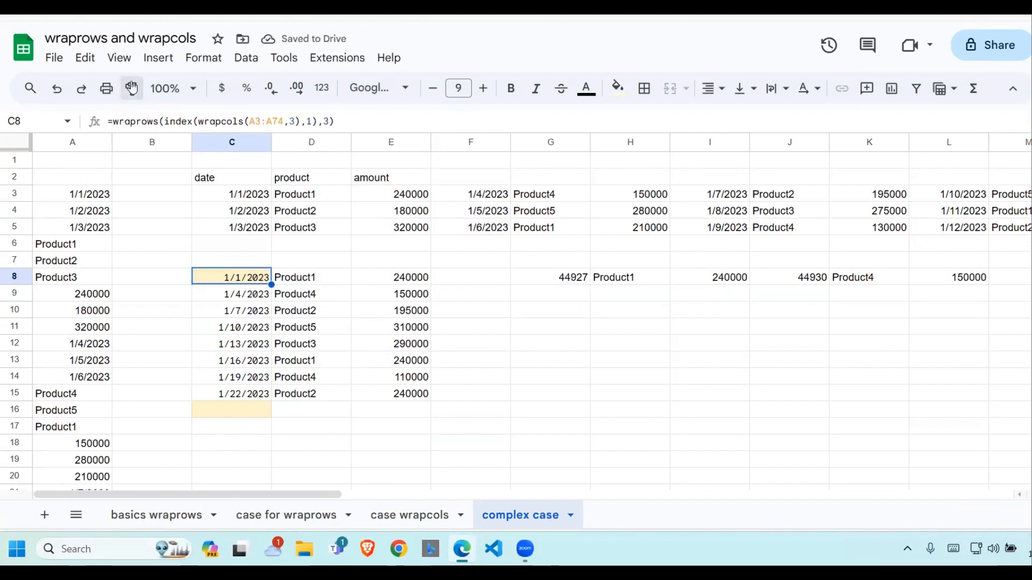
left_click(586, 279)
left_click(617, 324)
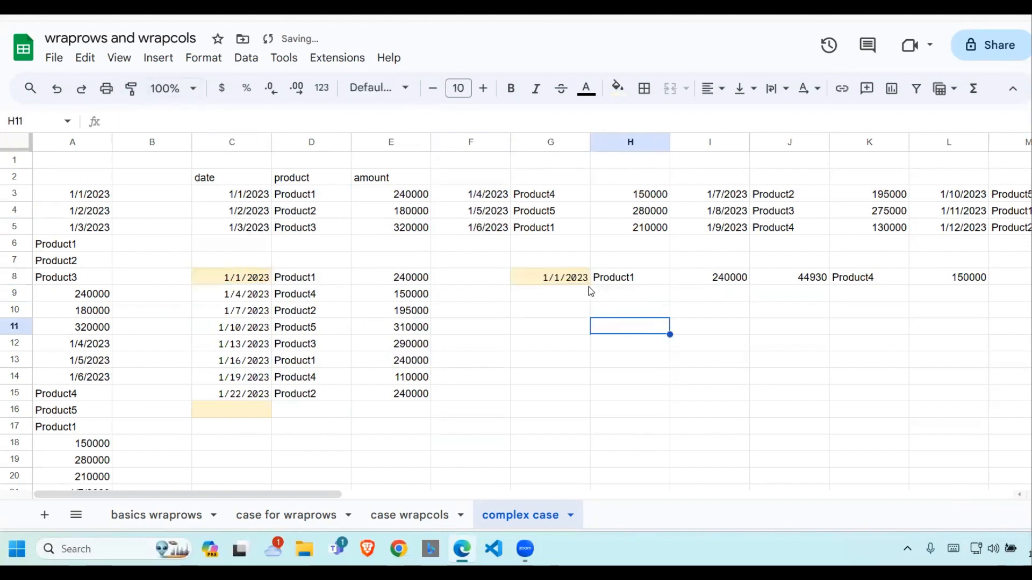
- Enter the formula =wraprows(G8:AD8,3) in cell G10 to wrap the indexed row into three columns
left_click_drag(572, 283, 874, 282)
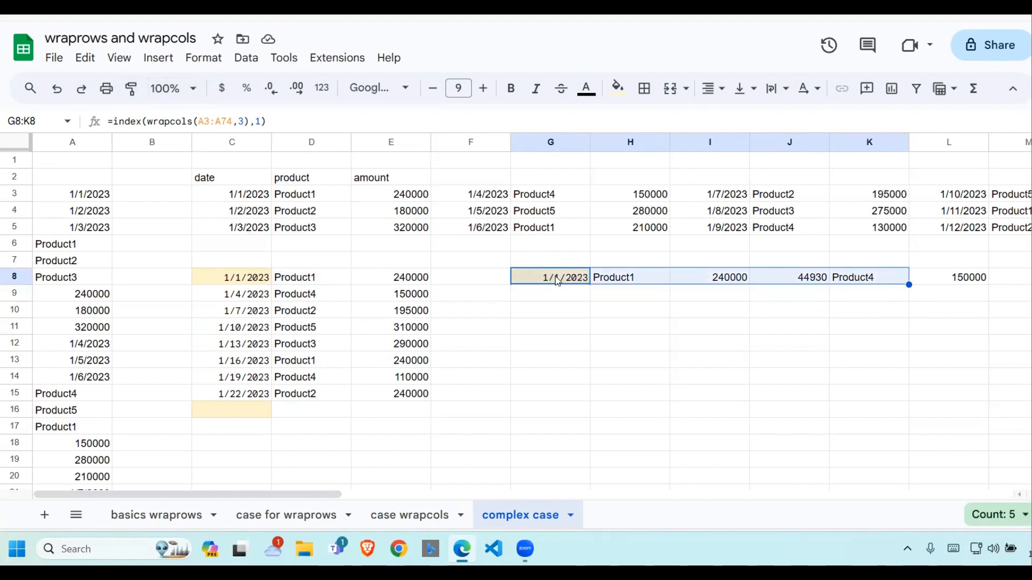
left_click(267, 280)
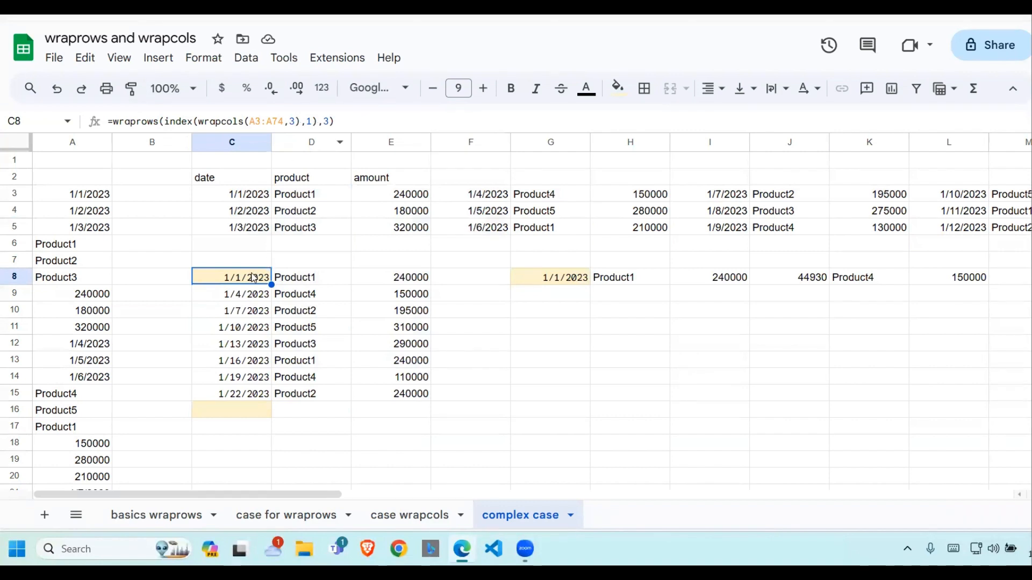
left_click(505, 330)
left_click(554, 316)
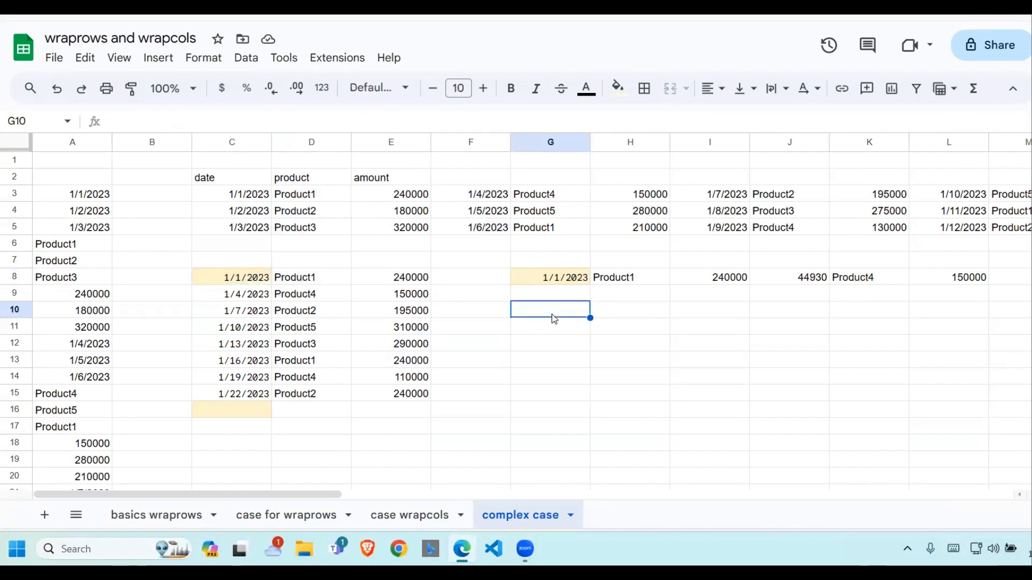
type("=wrap")
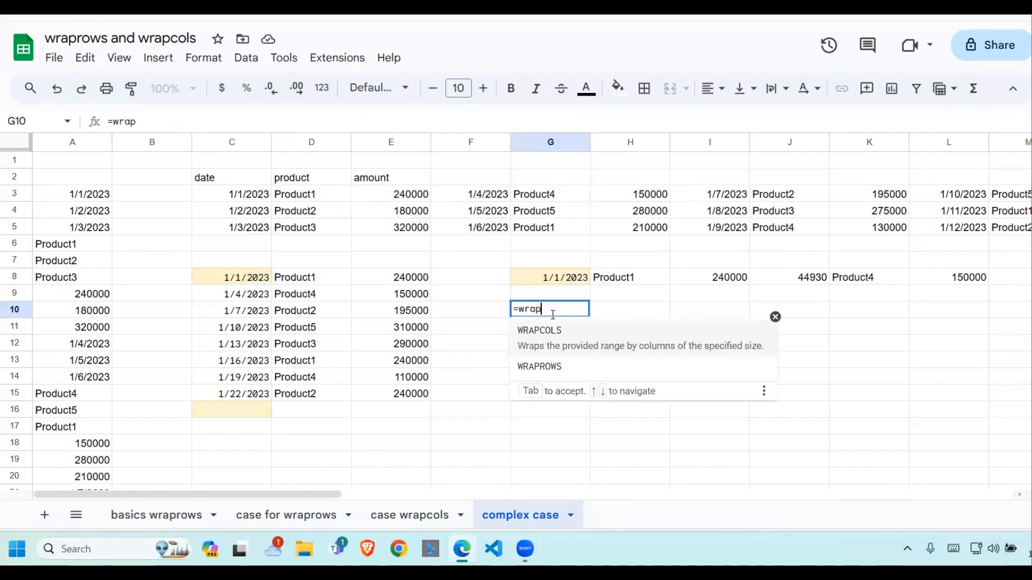
type("rows")
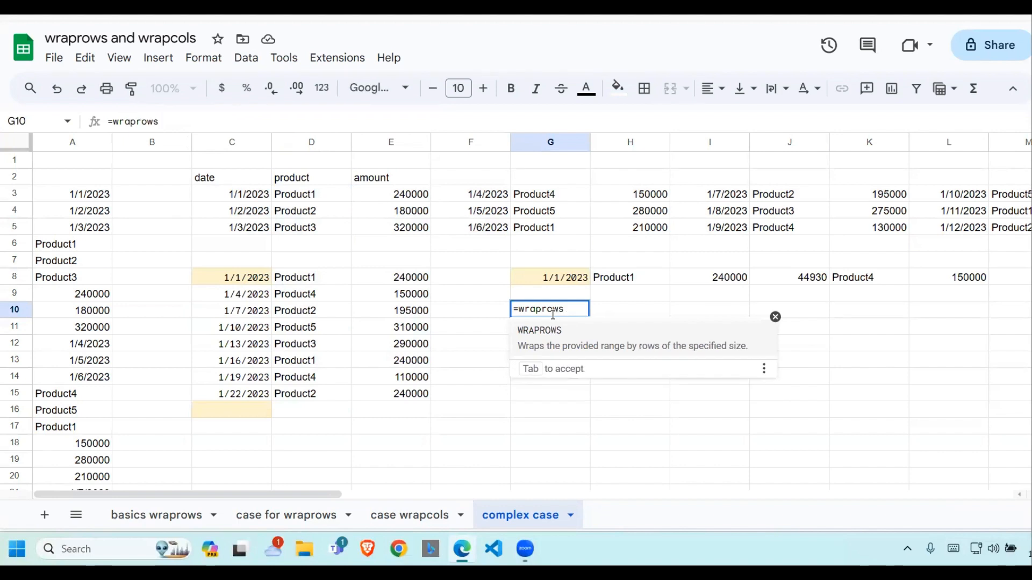
type("(")
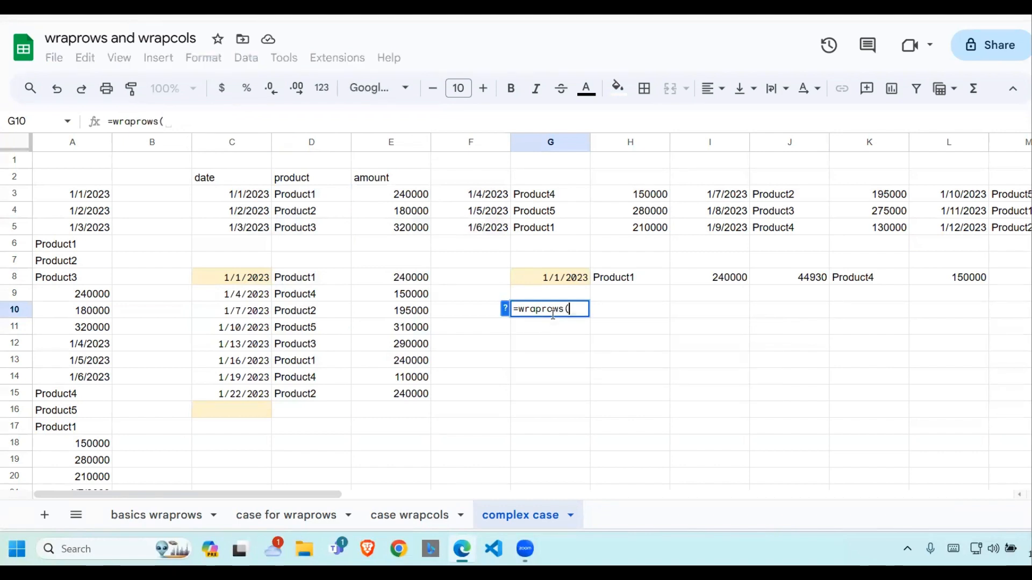
left_click(572, 279)
key("ctrl+shift+Right")
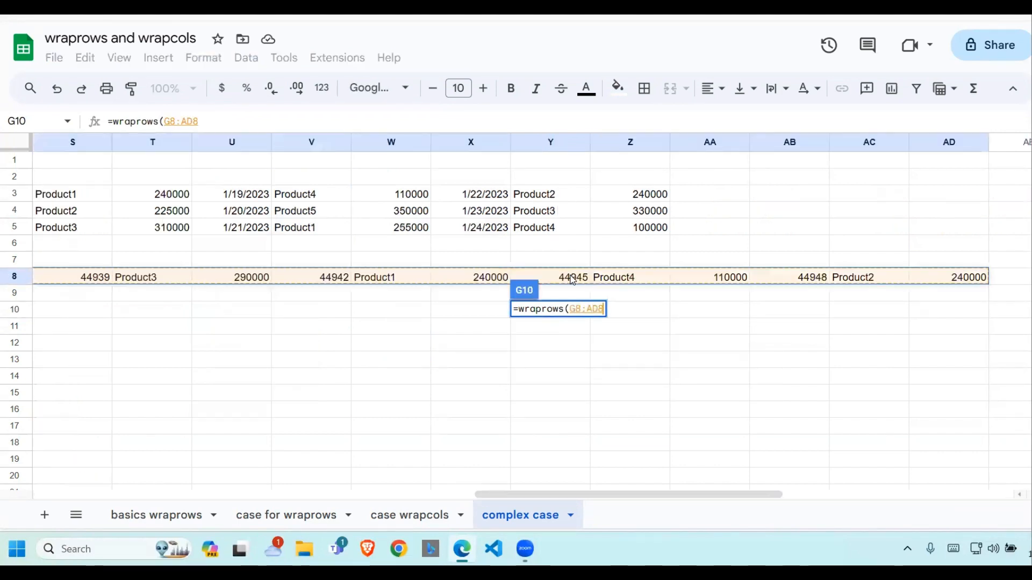
type(",3)")
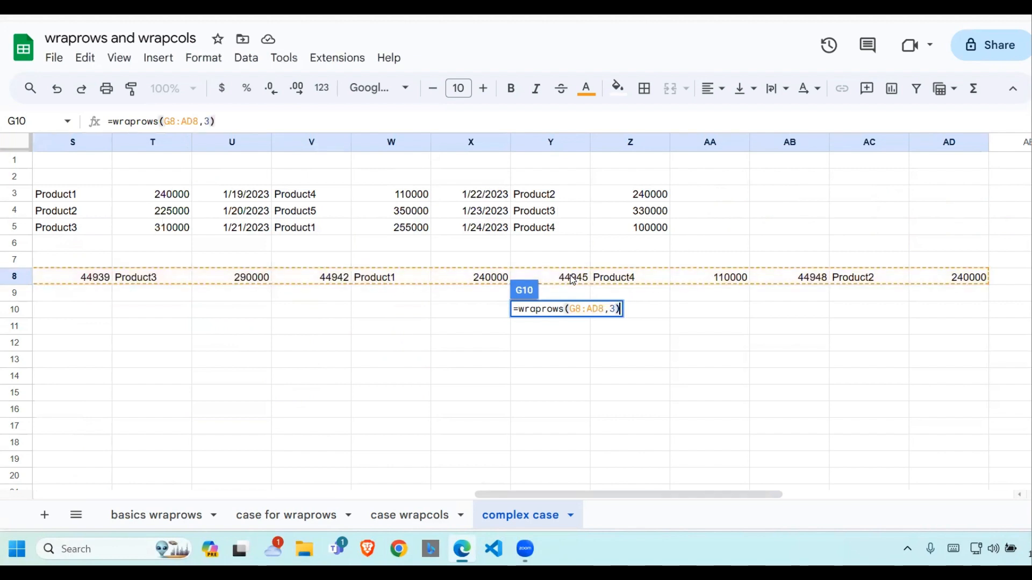
key("Return")
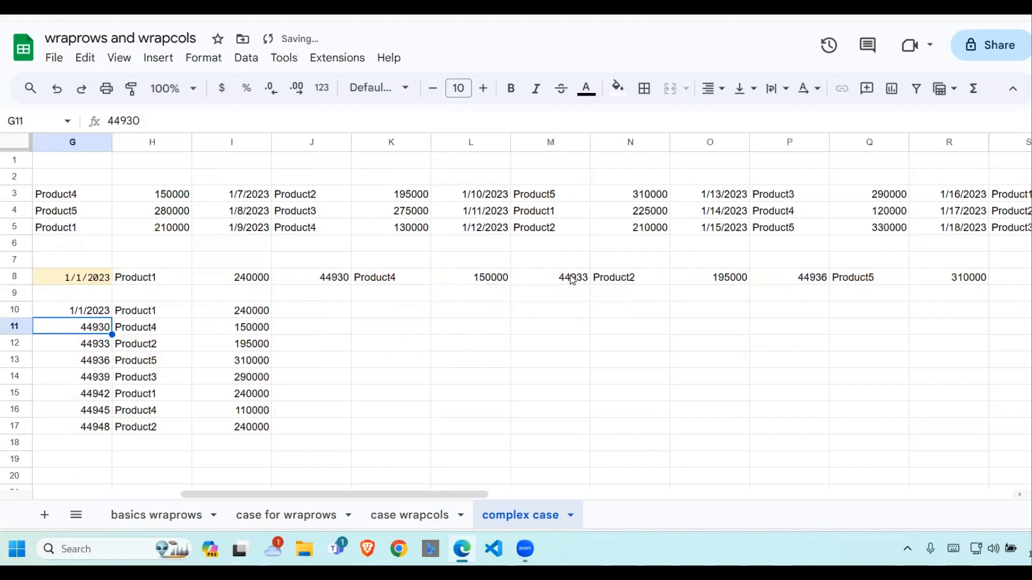
- Compare the wrapped table starting at G10 with the nested formula's table in C8:E15
left_click(230, 326)
left_click(144, 315)
key("Left")
key("Left")
key("Left")
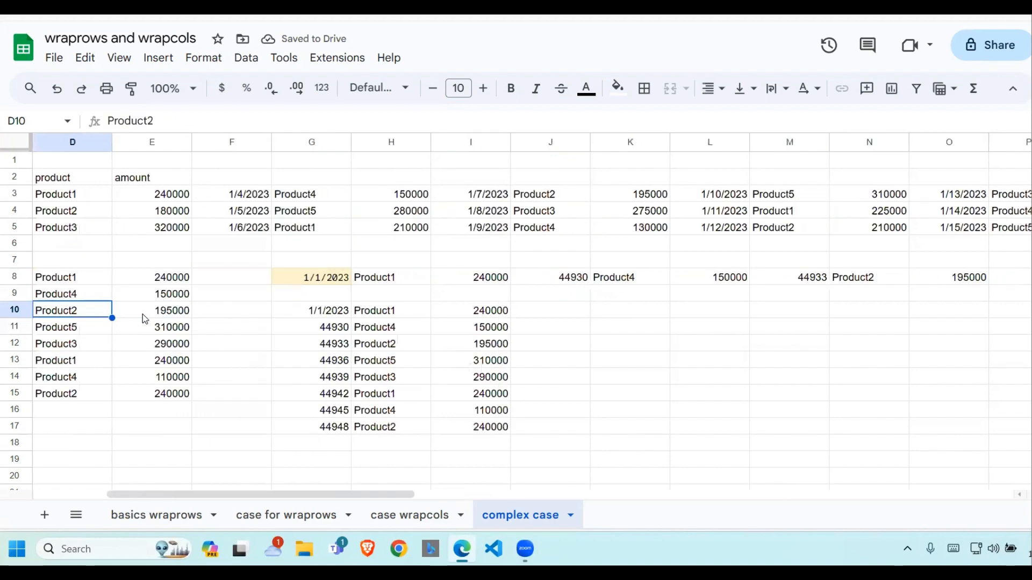
left_click_drag(403, 311, 573, 435)
left_click(419, 411)
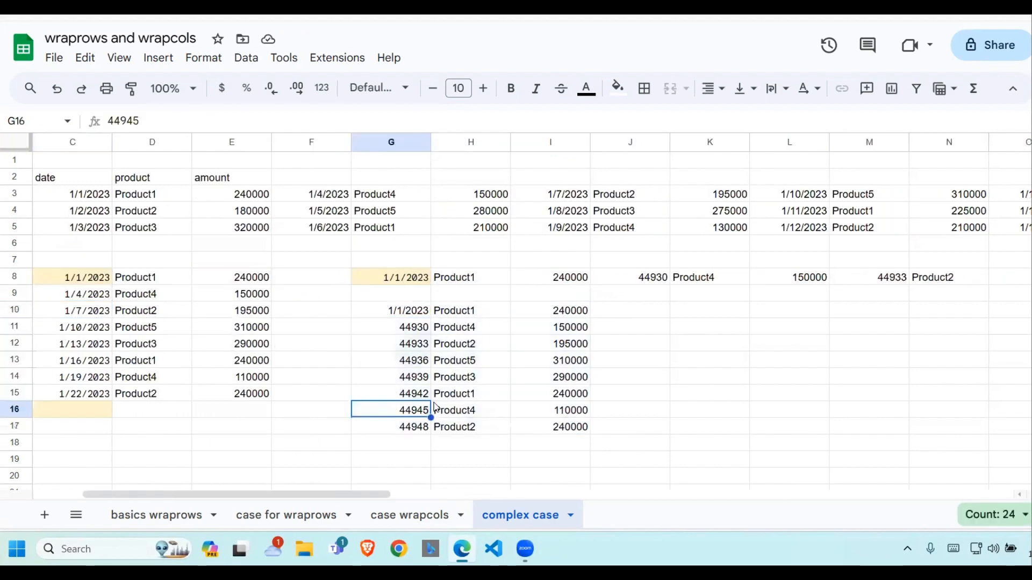
left_click_drag(93, 277, 280, 395)
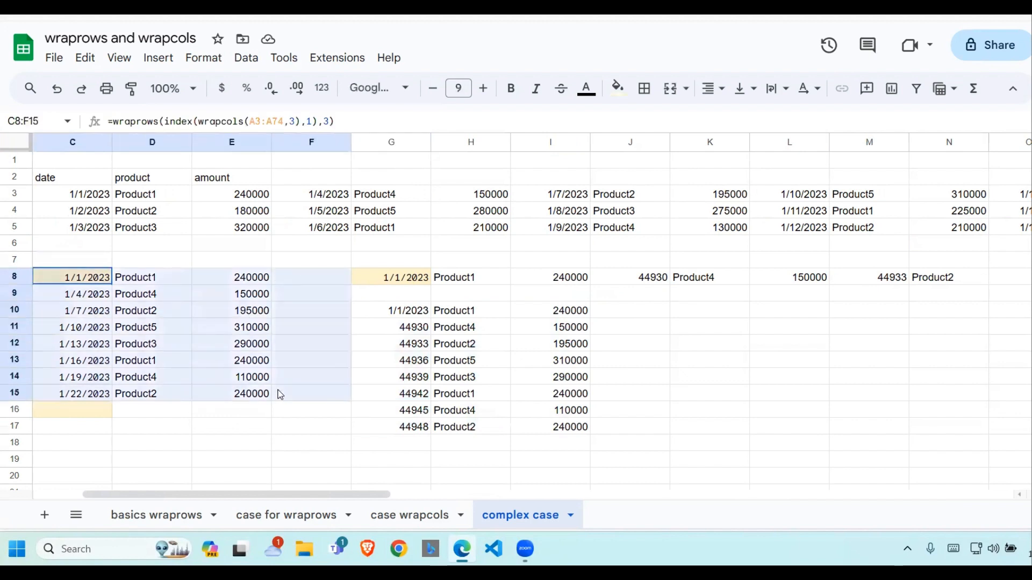
left_click(414, 327)
- Delete the contents of G8:J18 to remove the separate INDEX and WRAPROWS formulas
left_click_drag(391, 278, 604, 441)
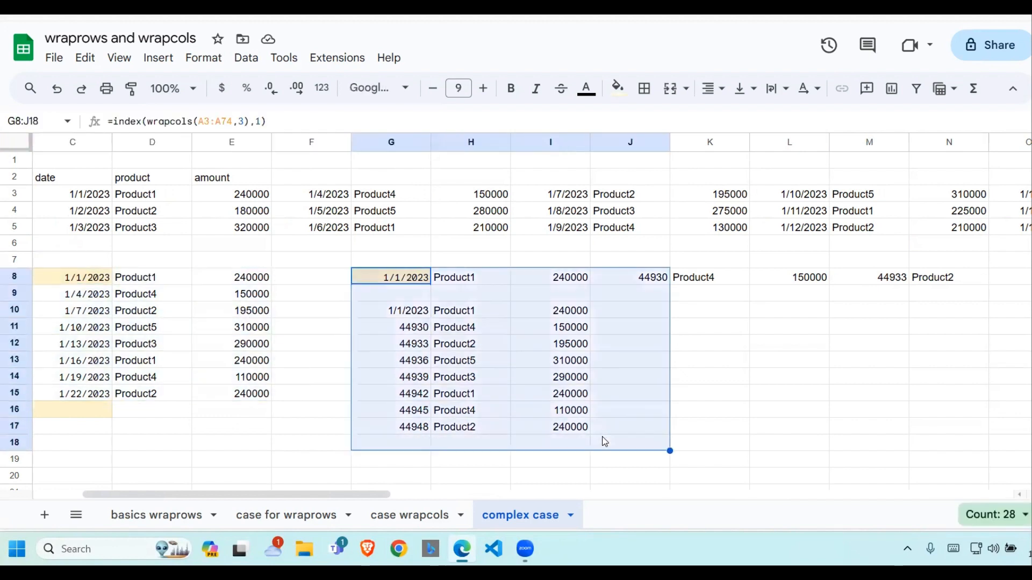
key("Delete")
left_click(403, 361)
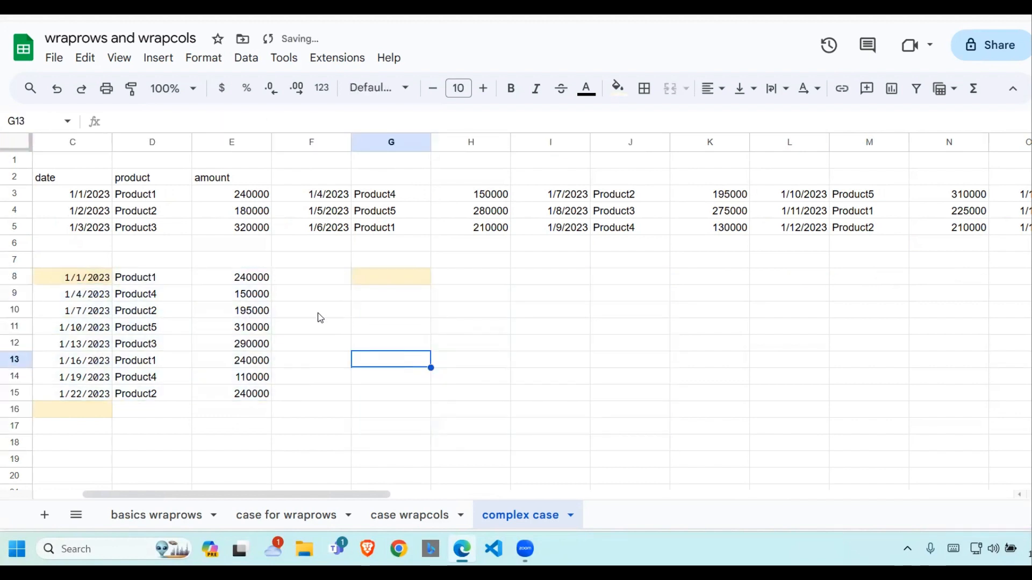
- Review the wrapped rows starting at C3, C4 and C5 alongside the source list in column A
left_click_drag(107, 196, 511, 197)
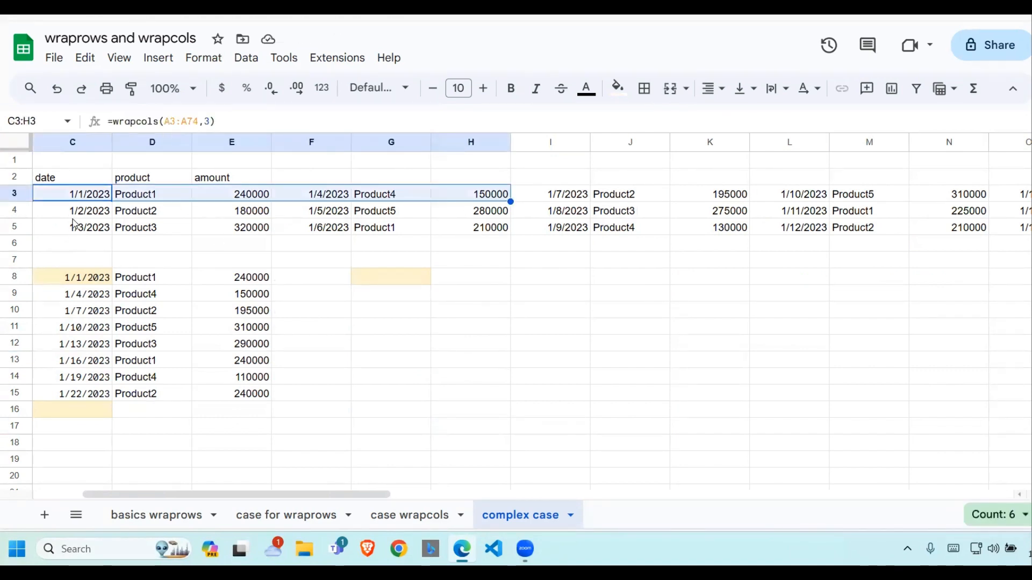
left_click(89, 212)
left_click(92, 231)
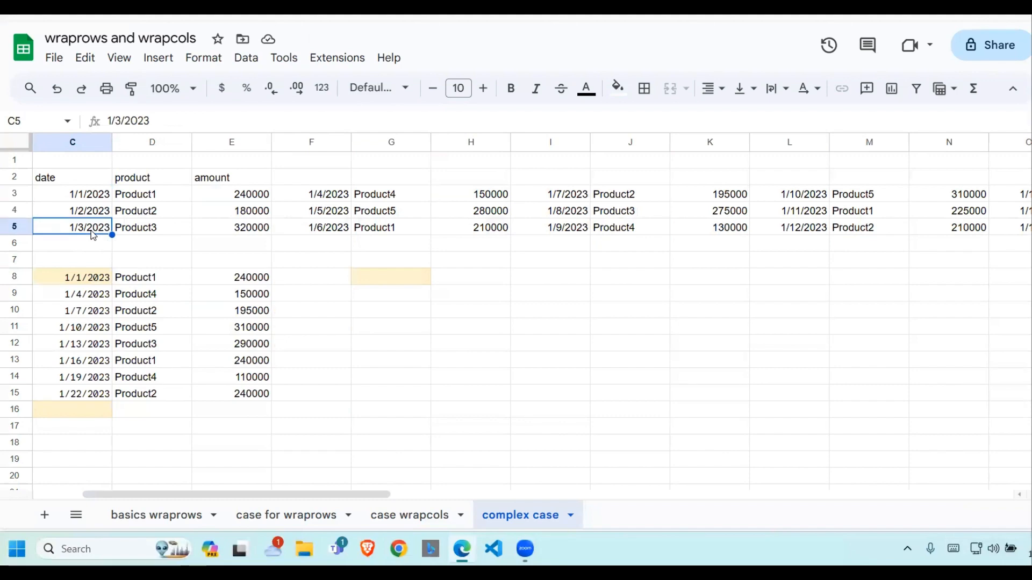
left_click(100, 273)
key("Left")
key("Left")
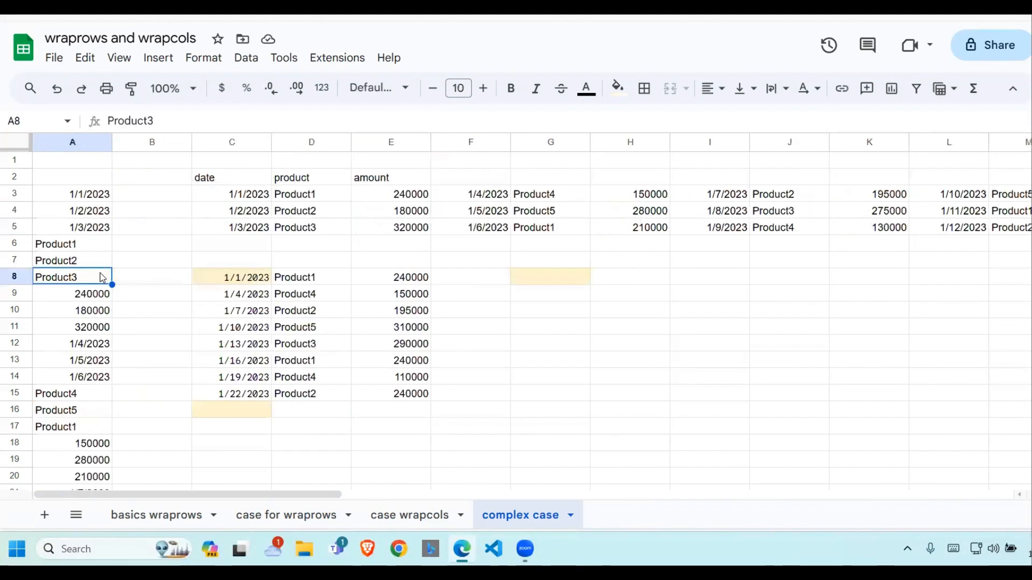
- Nest the formula in cell C8 as VSTACK's first argument: =VSTACK(wraprows(index(wrapcols(A3:A74,3),1),3)
left_click(235, 277)
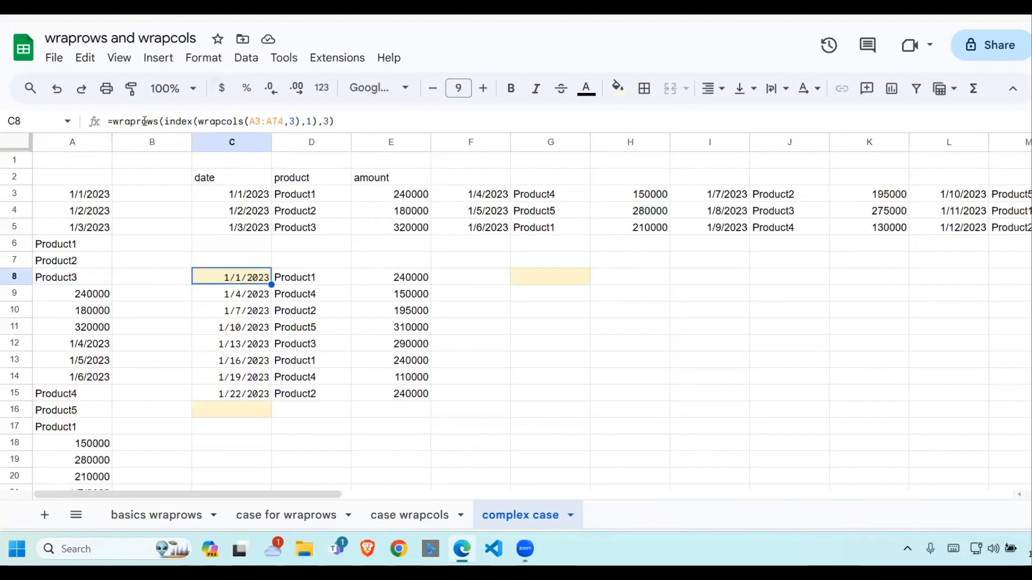
left_click(350, 119)
left_click_drag(350, 119, 116, 117)
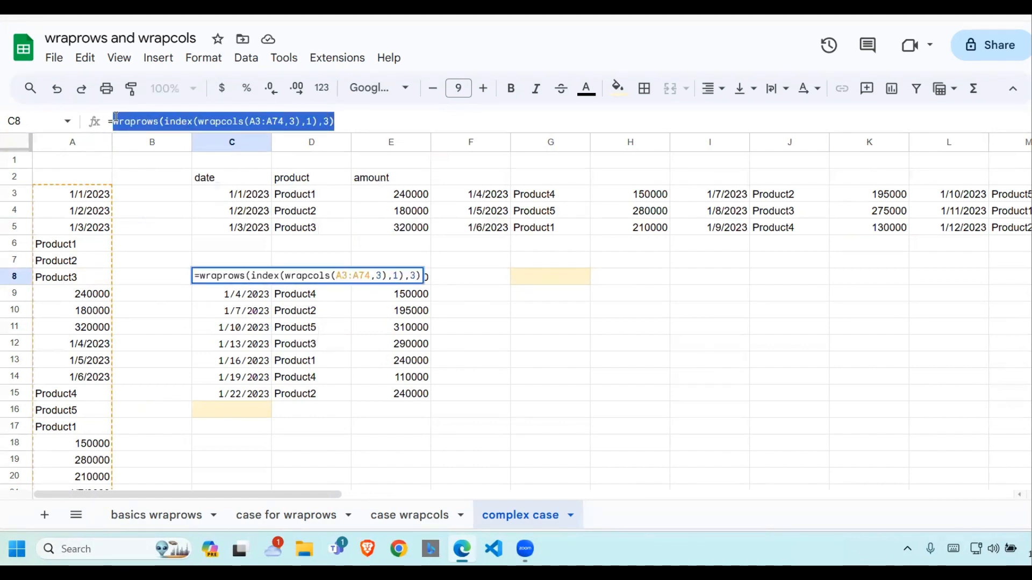
key("BackSpace")
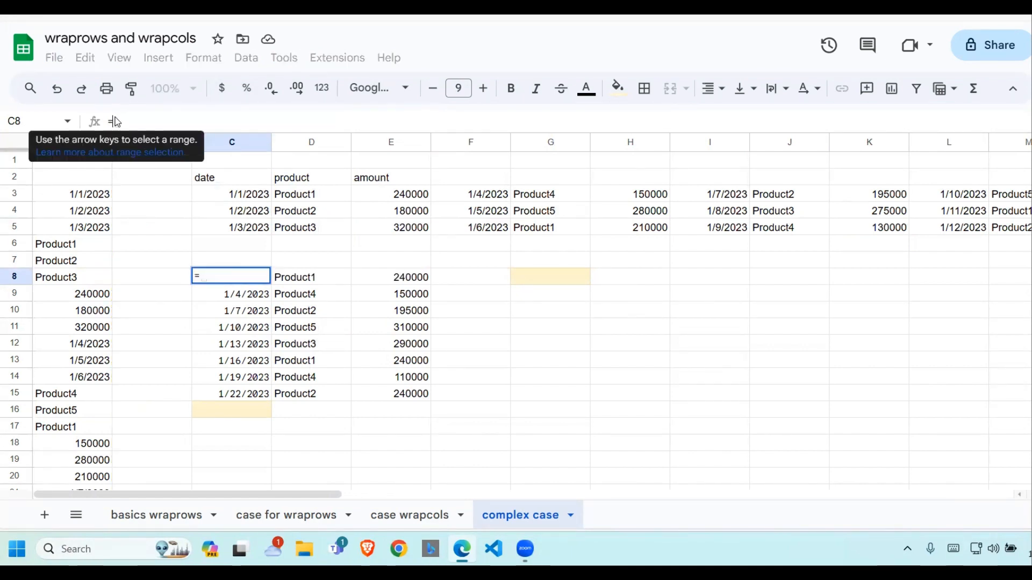
type("vst")
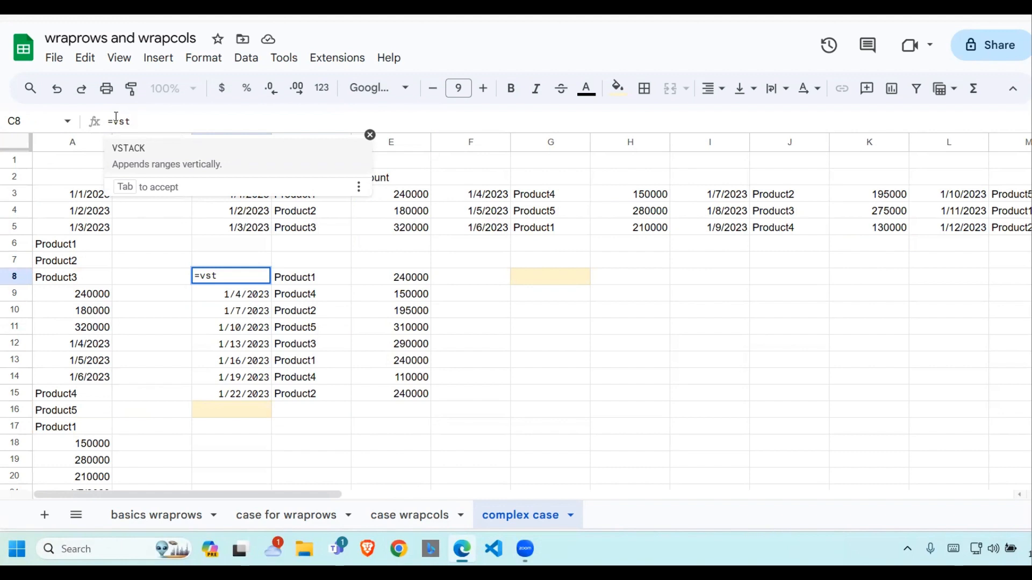
key("Tab")
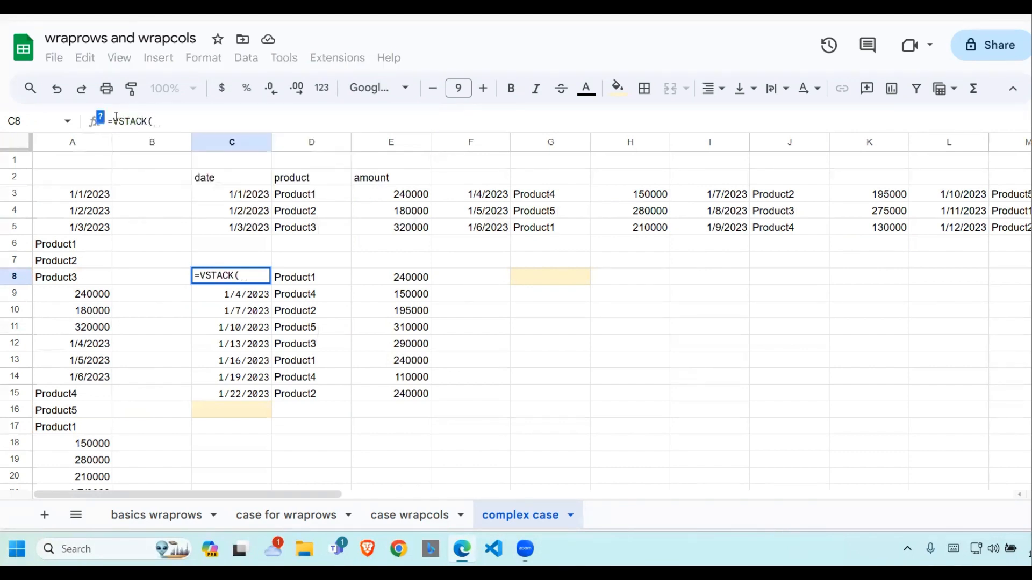
type("wraprows(index(wrapcols(A3:A74,3),1),3)")
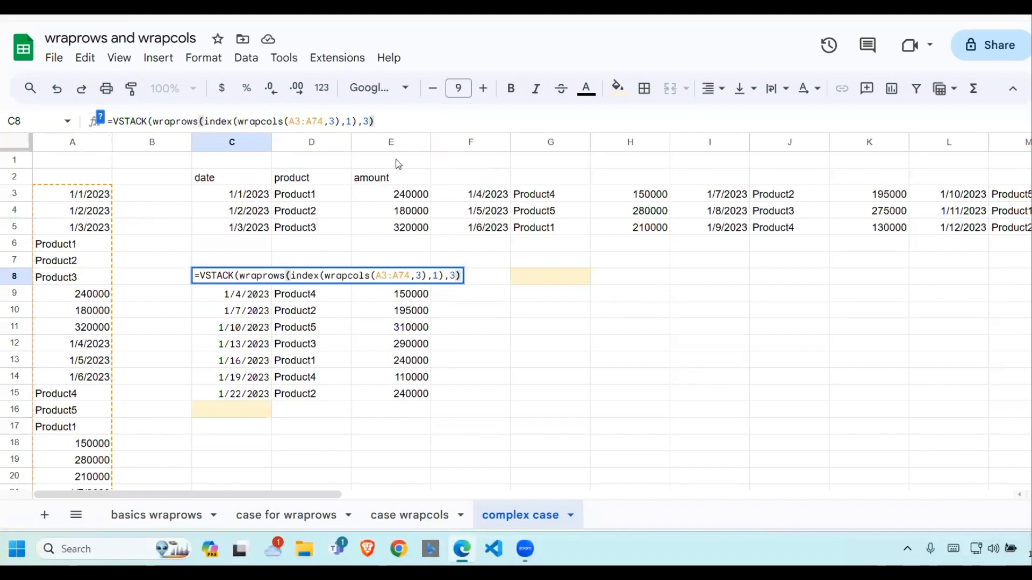
- Add wraprows(index(wrapcols(A3:A74,3),2),3) as the second VSTACK argument in C8
type(",")
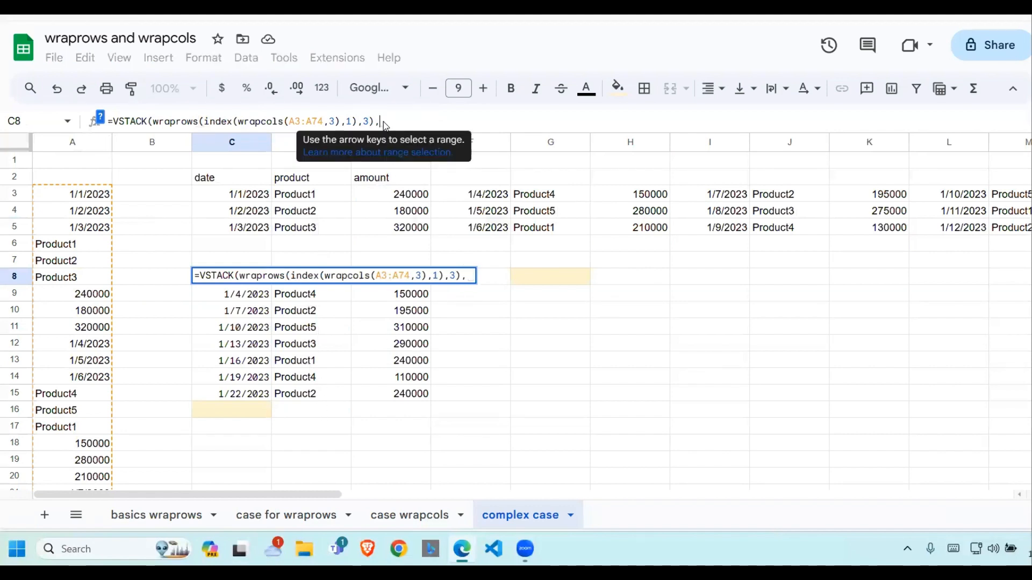
type("wraprows(index(wrapcols(A3:A74,3),1),3)")
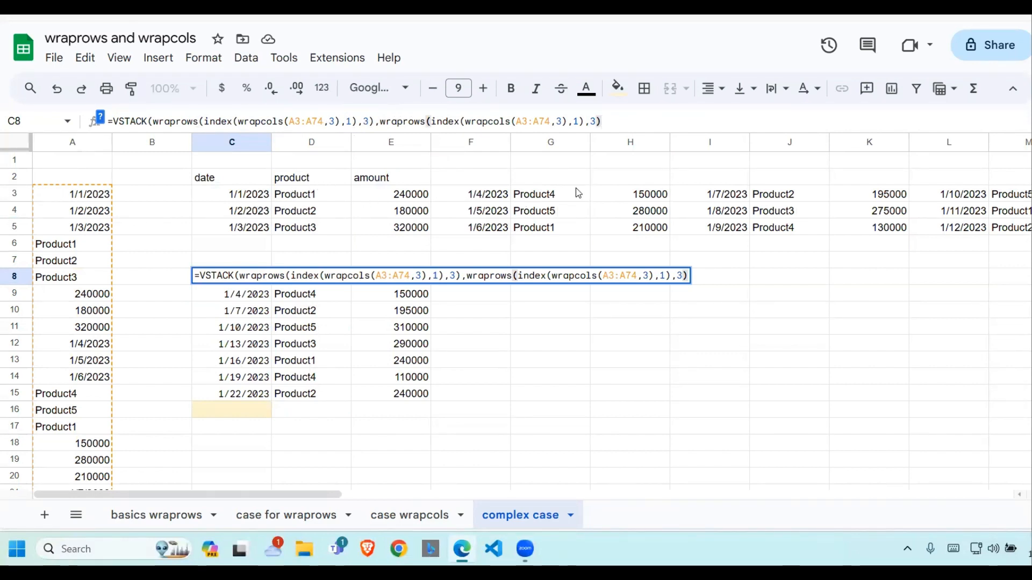
left_click(579, 122)
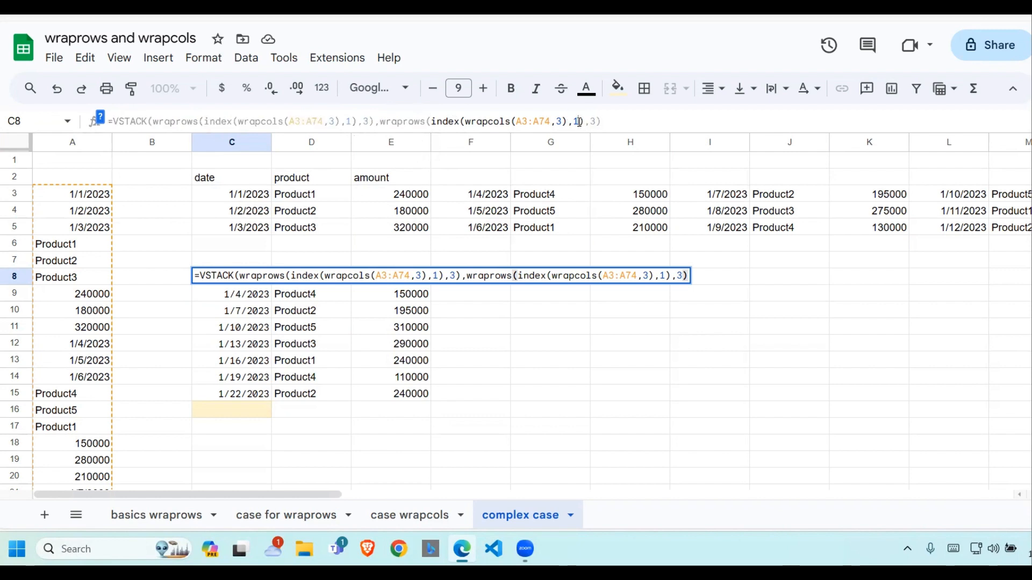
key("BackSpace")
type("2")
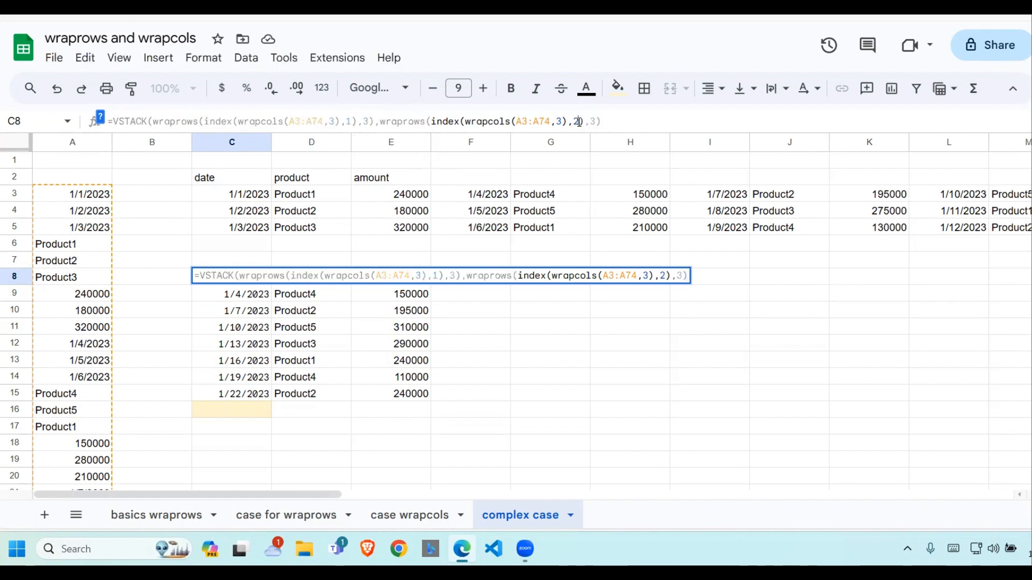
- Add wraprows(index(wrapcols(A3:A74,3),3),3) as the third VSTACK argument in C8 and complete the formula
left_click(616, 122)
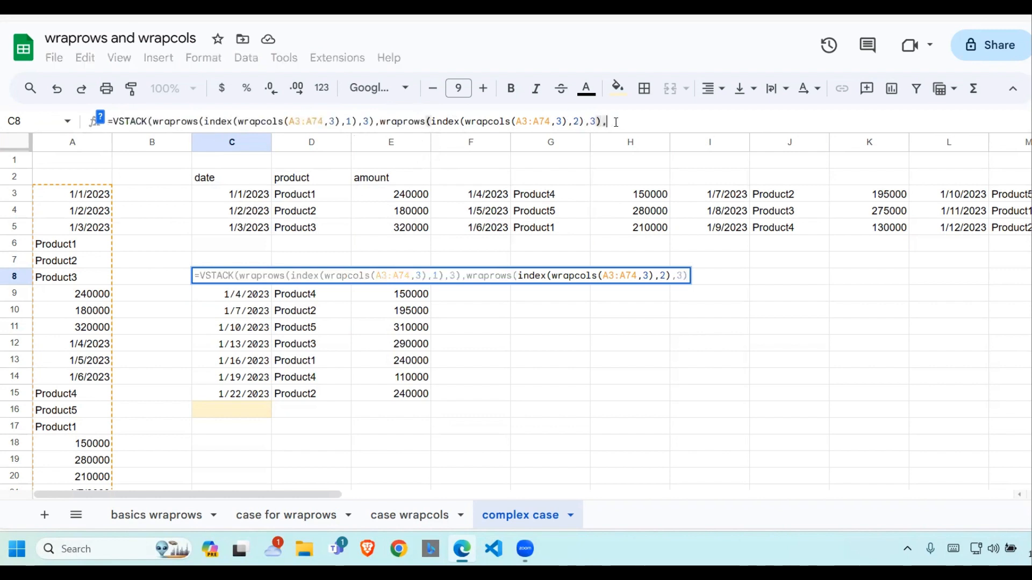
type(",")
type("wraprows(index(wrapcols(A3:A74,3),1),3)")
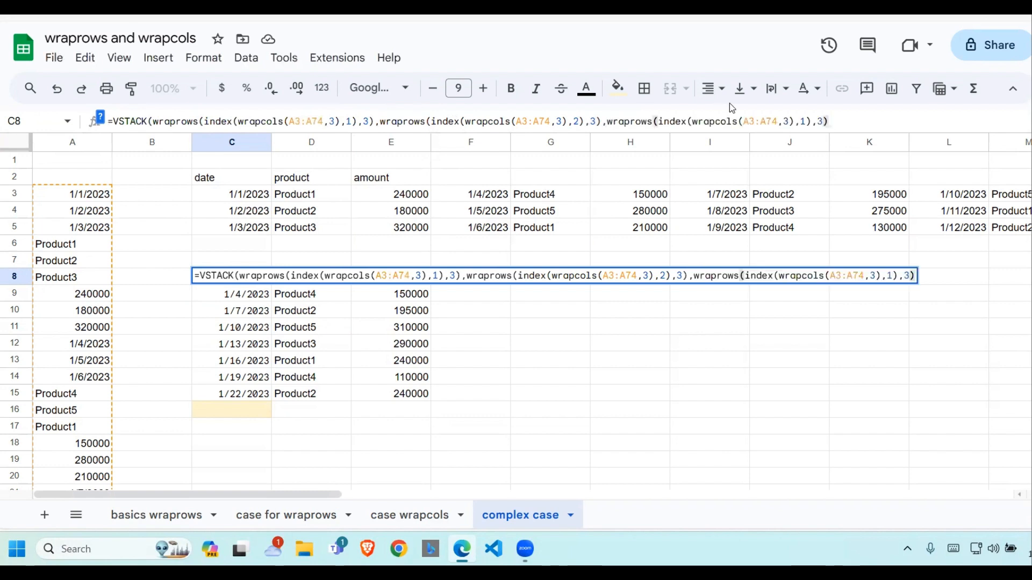
left_click(808, 122)
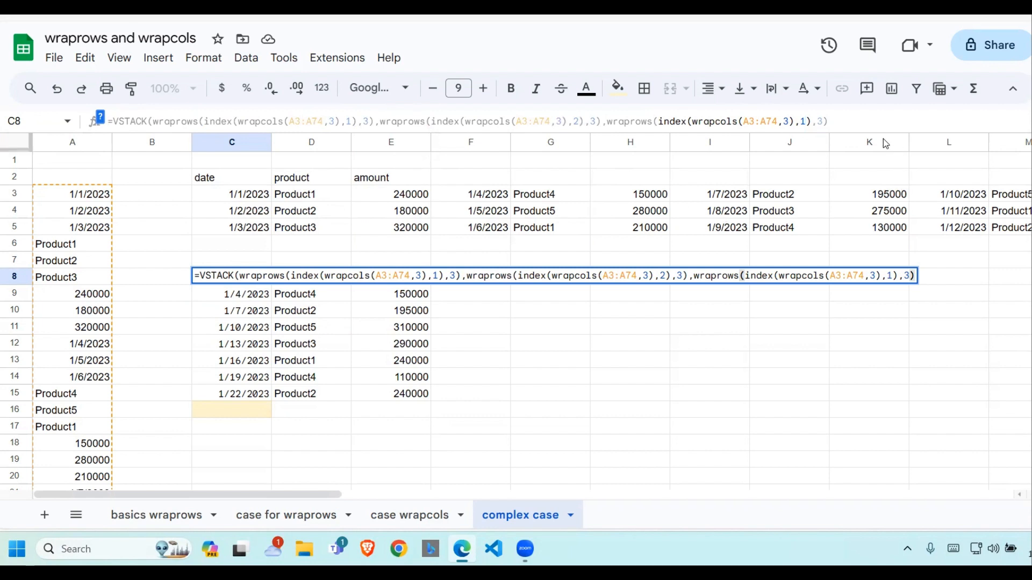
key("BackSpace")
type("3")
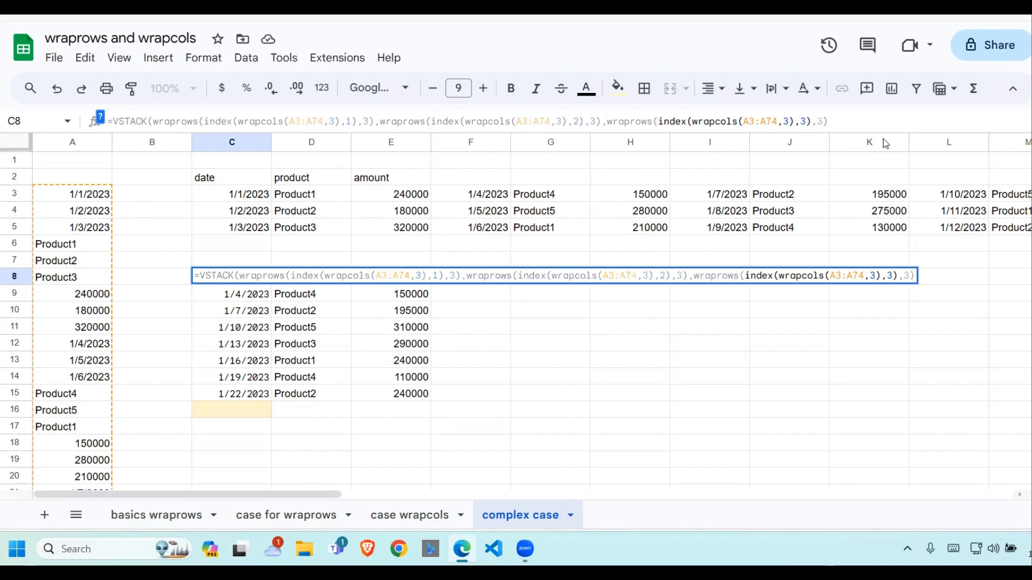
left_click(857, 120)
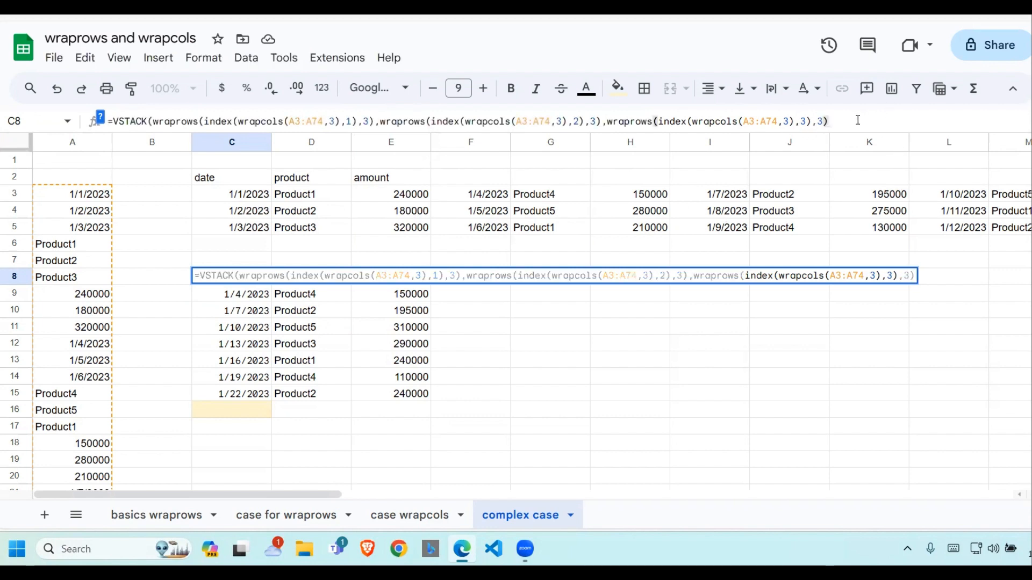
type(")")
key("Return")
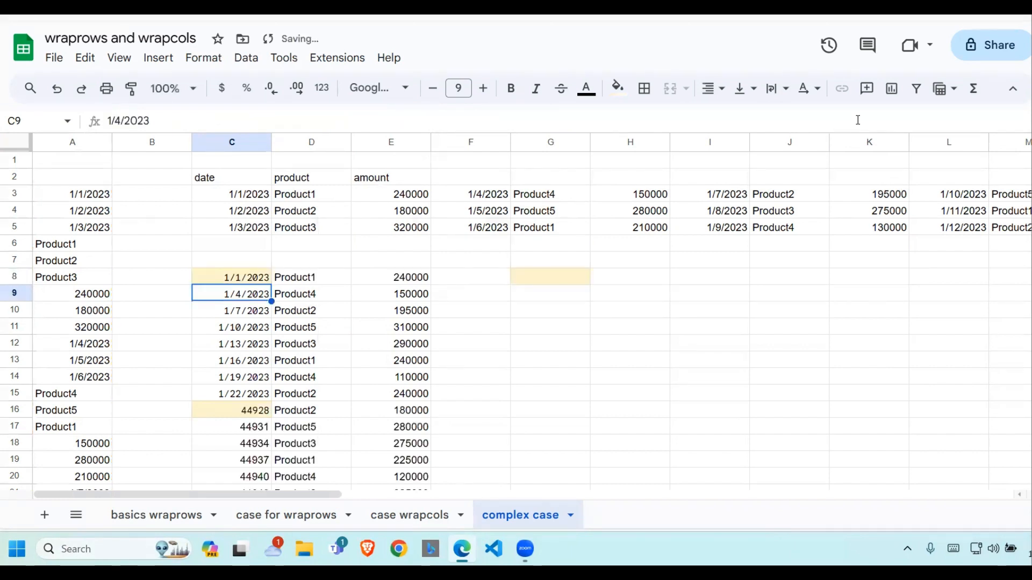
- Copy the date formatting of cell C9 onto the range C16:C40
left_click(714, 210)
left_click(253, 294)
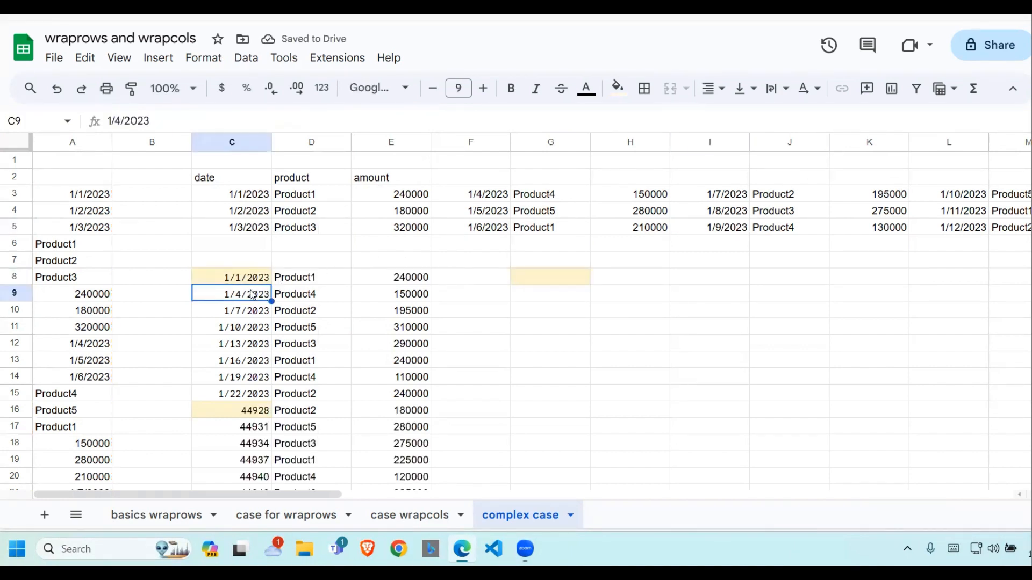
left_click(132, 88)
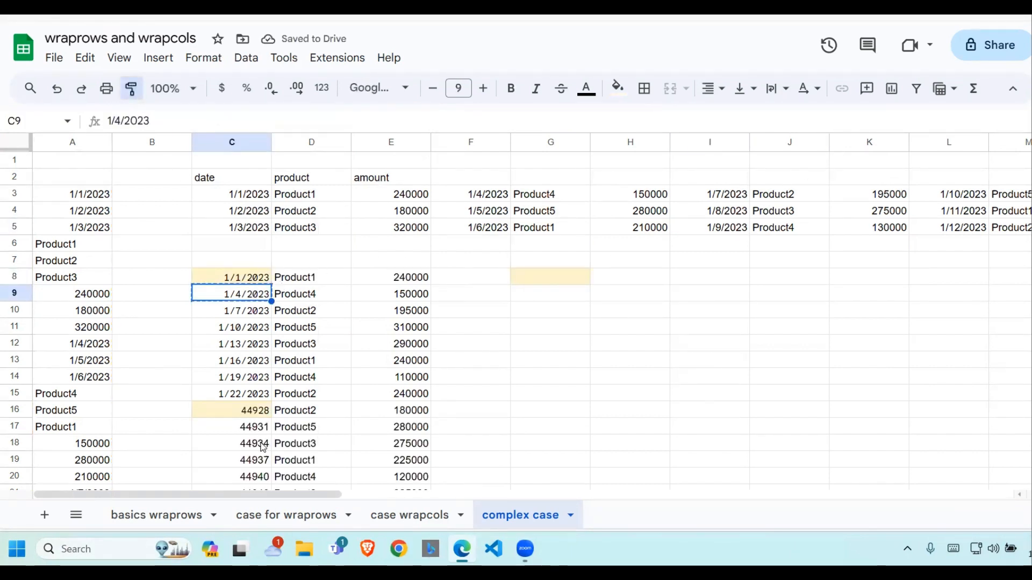
left_click(258, 410)
mouse_move(261, 462)
left_mouse_down()
mouse_move(242, 491)
mouse_move(237, 332)
left_mouse_up()
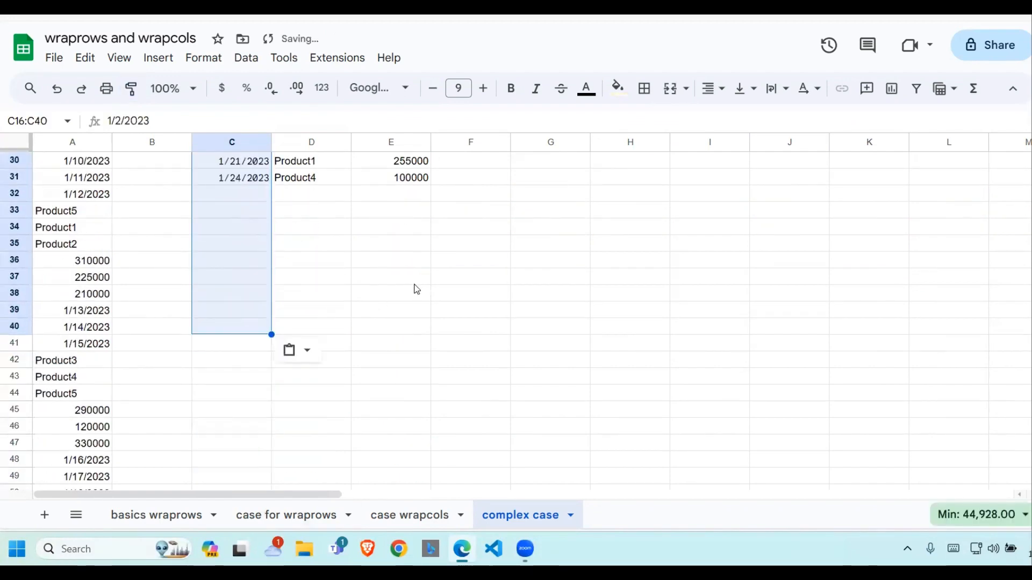
scroll(992, 224, "up", 10)
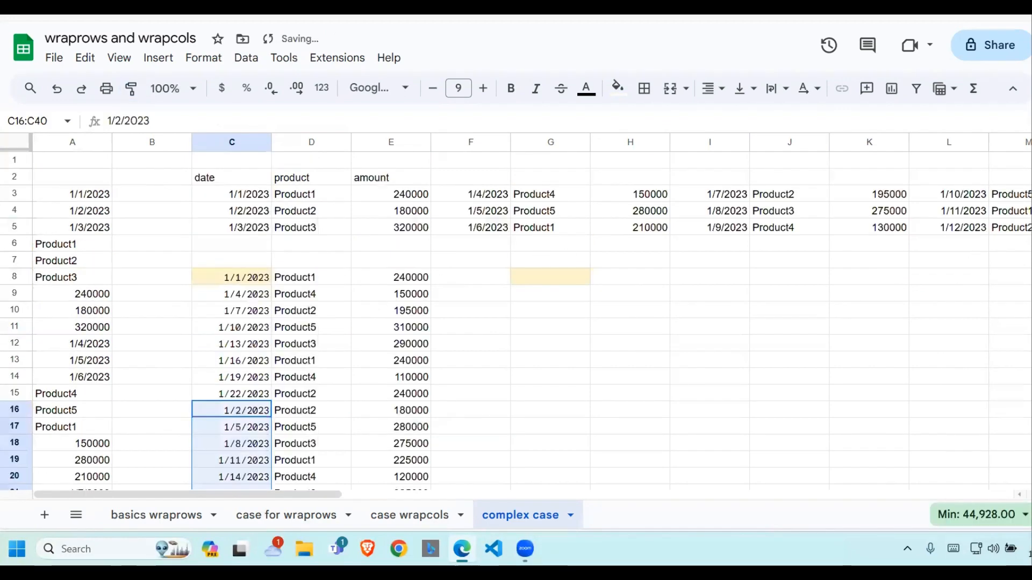
left_click(606, 300)
left_click(403, 377)
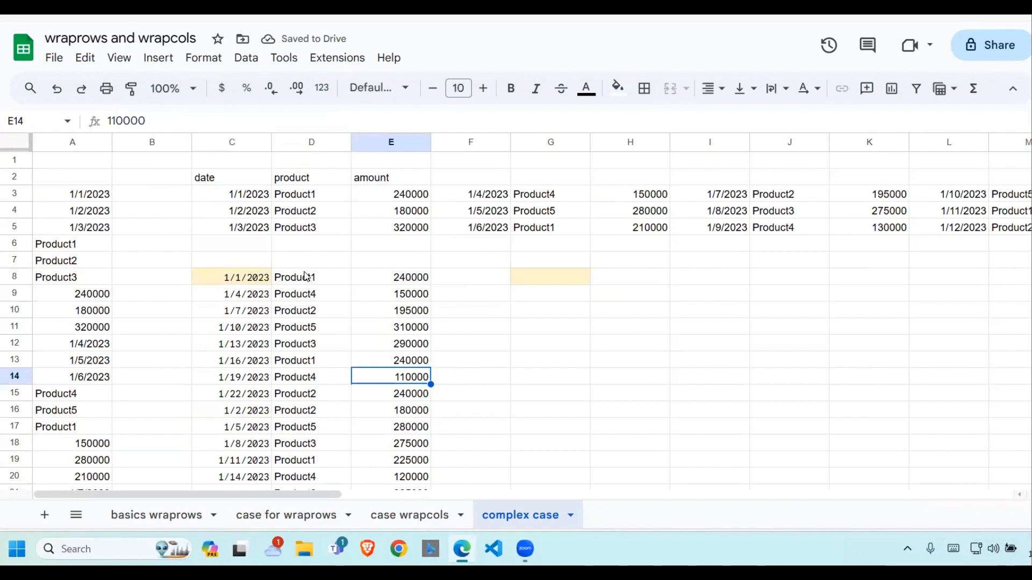
- Copy the date, product and amount headers from C2:E2 into row 7, starting at C7
left_click_drag(228, 184, 556, 243)
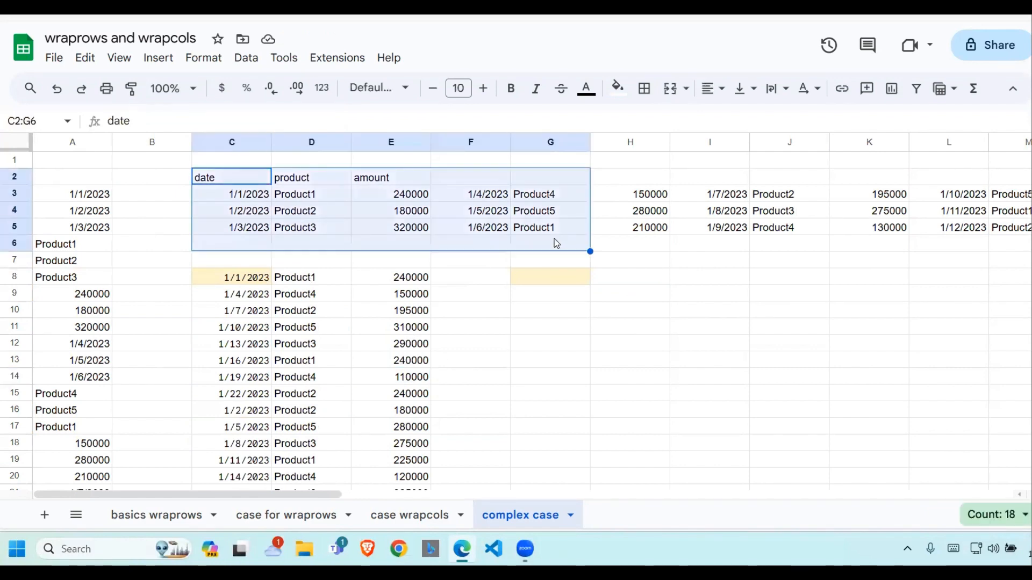
left_click(350, 240)
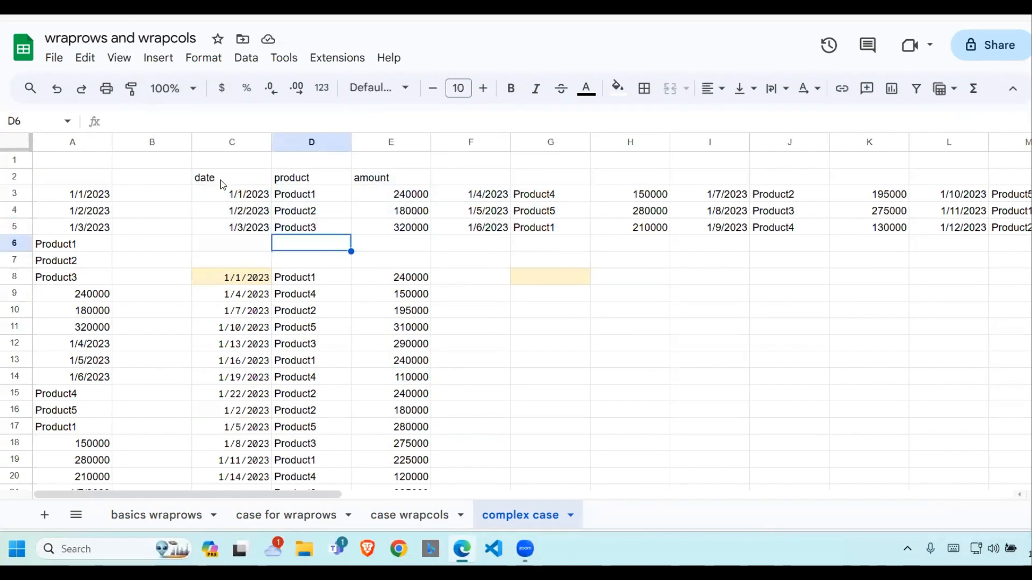
left_click_drag(221, 180, 392, 180)
key("ctrl+c")
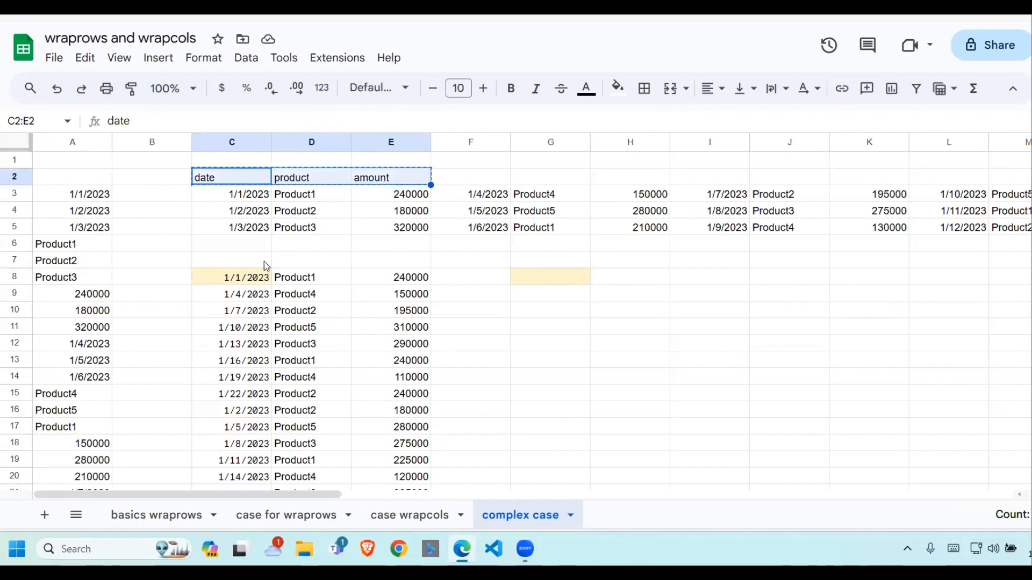
left_click(245, 267)
key("ctrl+v")
left_click(311, 211)
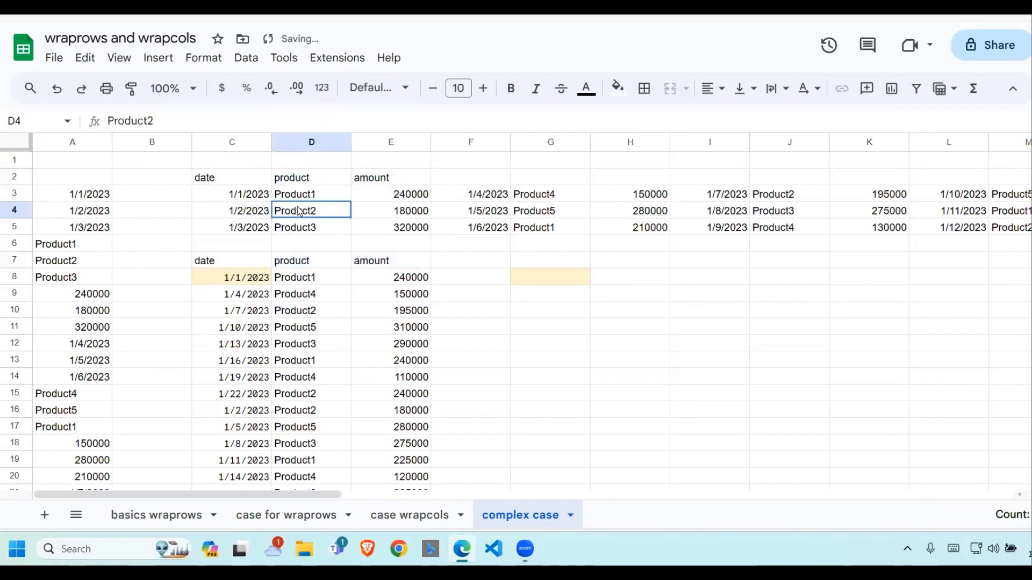
- Delete the contents of C2:E5 to clear the original headers and wrapped-column formulas
left_click_drag(223, 175, 359, 228)
key("Delete")
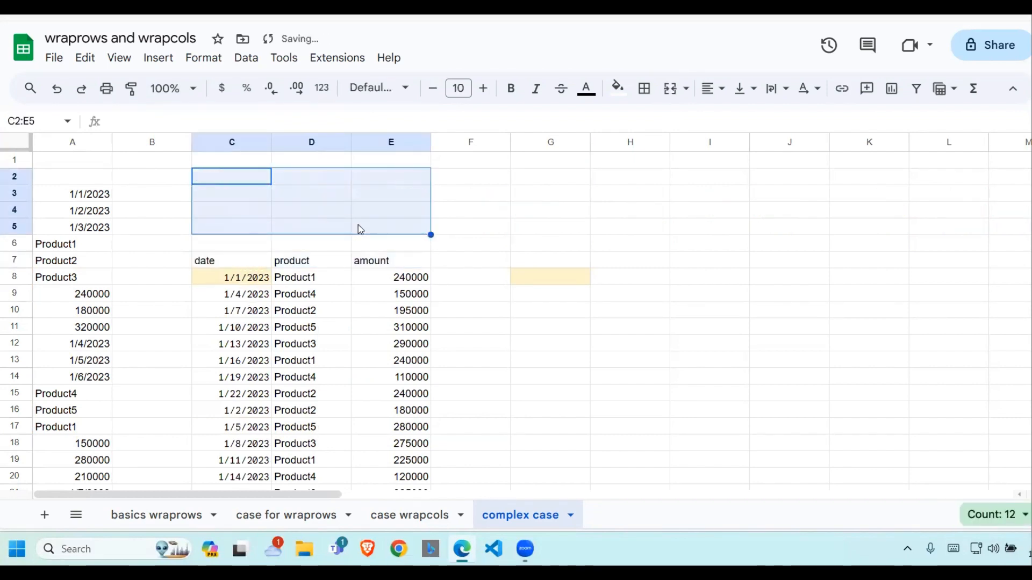
left_click(478, 235)
- Review the VSTACK formula in cell C8 against the source list in column A
left_click_drag(99, 195, 96, 444)
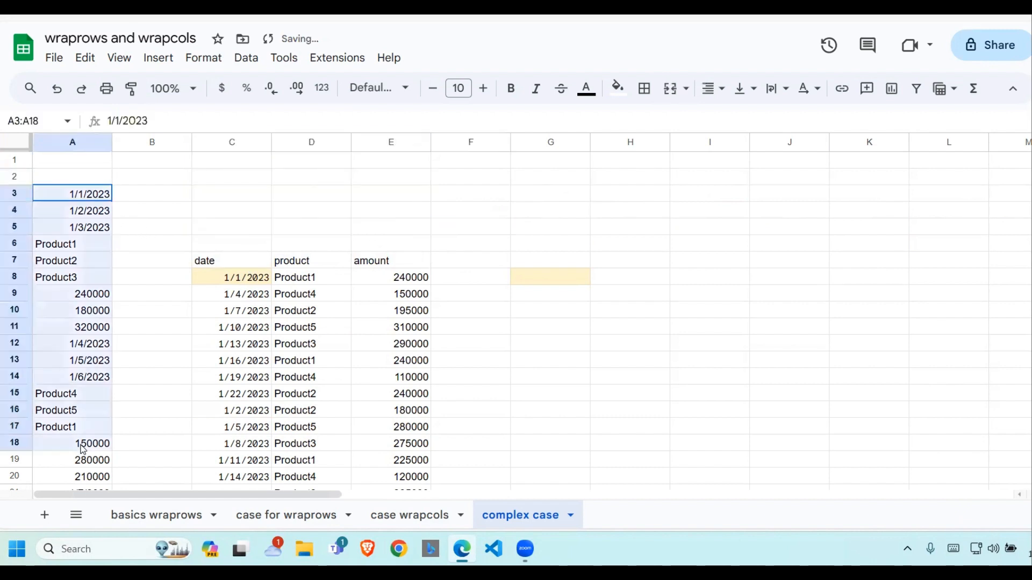
left_click(250, 282)
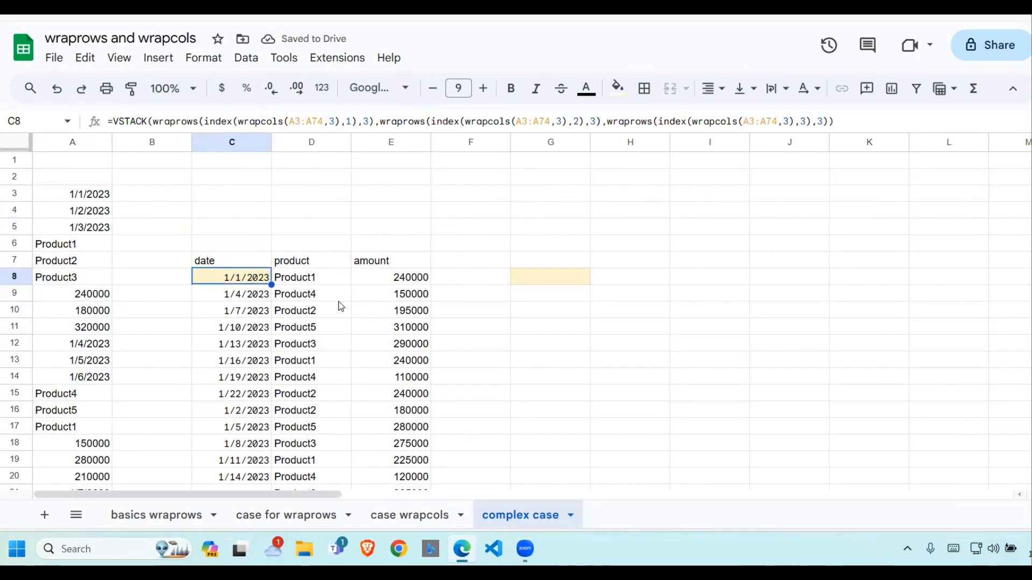
left_click(865, 121)
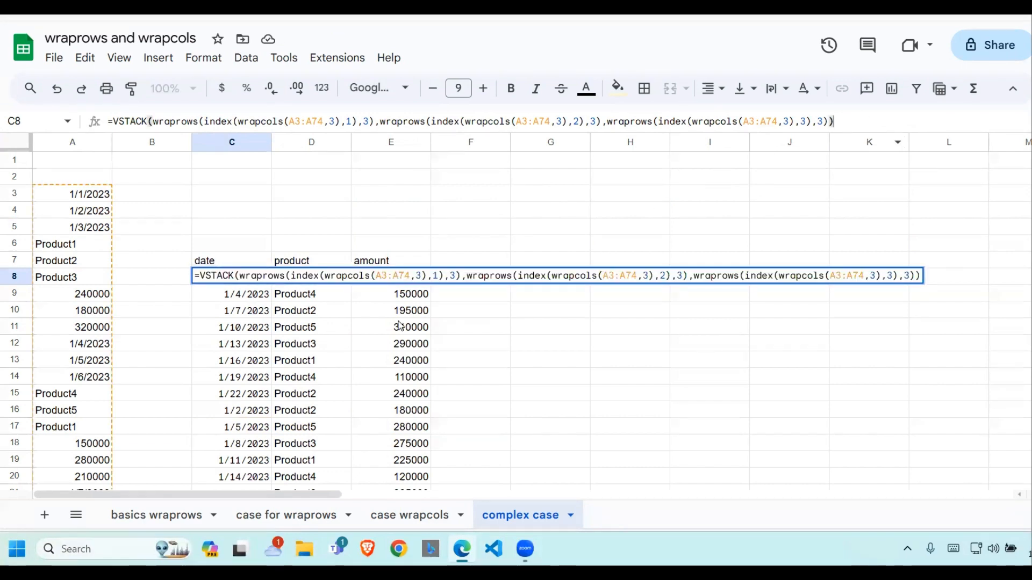
key("Return")
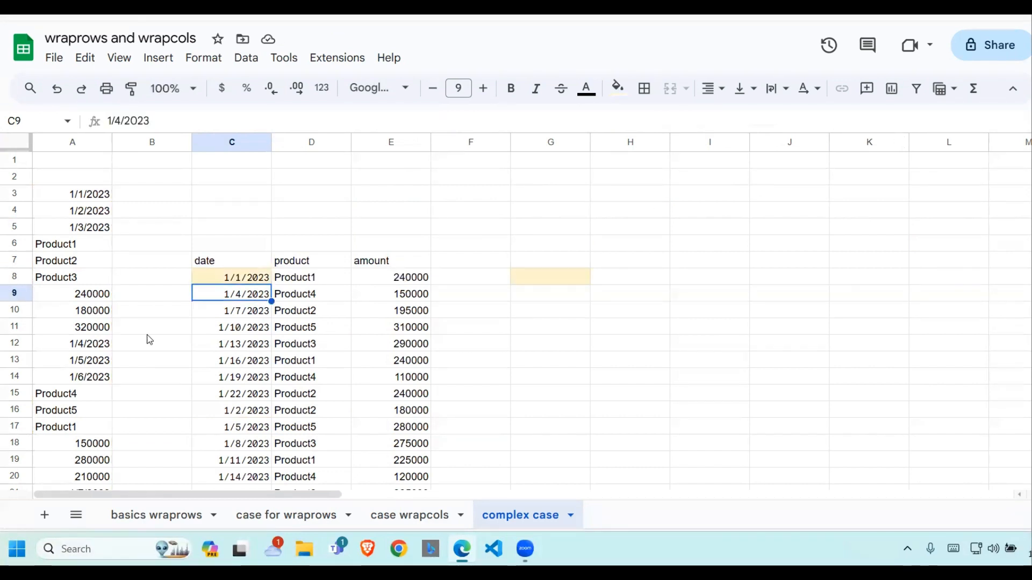
left_click(255, 279)
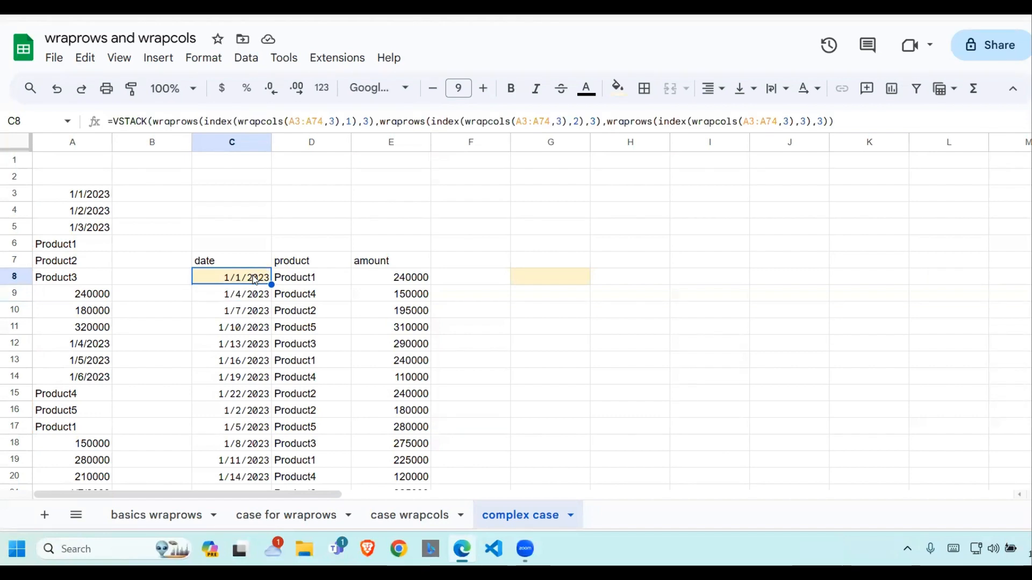
left_click(285, 199)
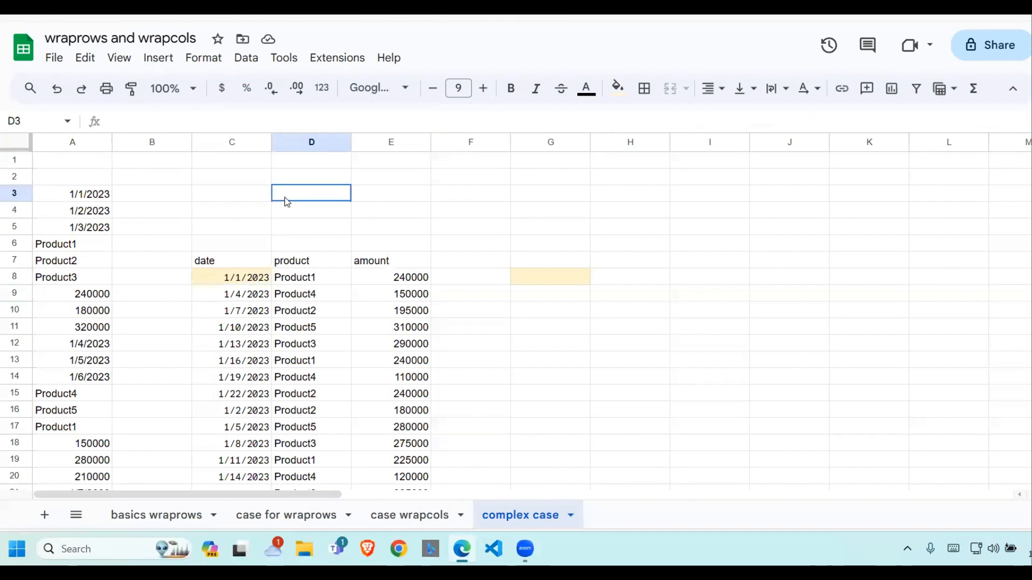
left_click(239, 277)
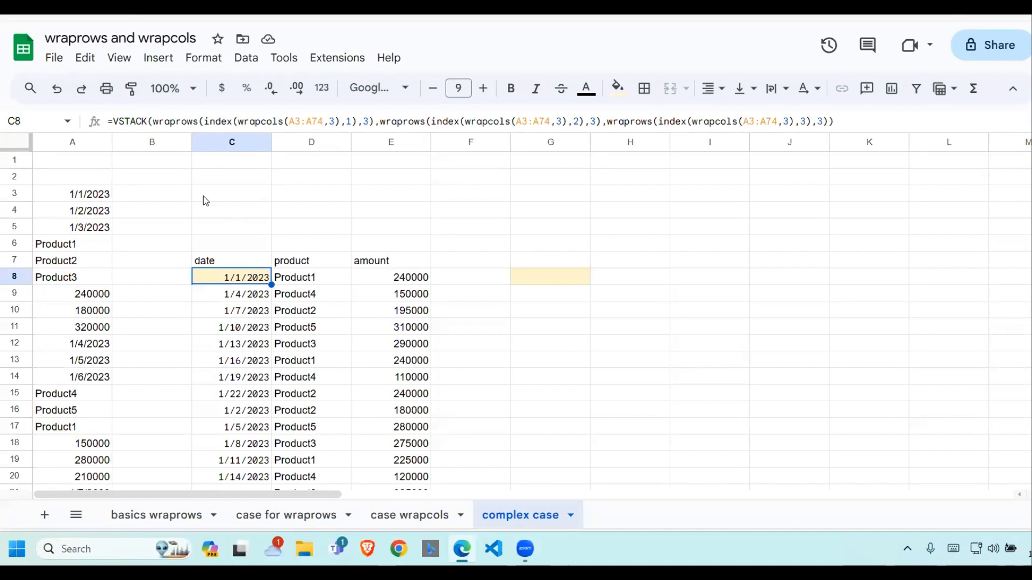
- Enter the formula =wrapcols(A3:A74,3) in cell D3 to wrap the source list into columns of three
left_click(312, 194)
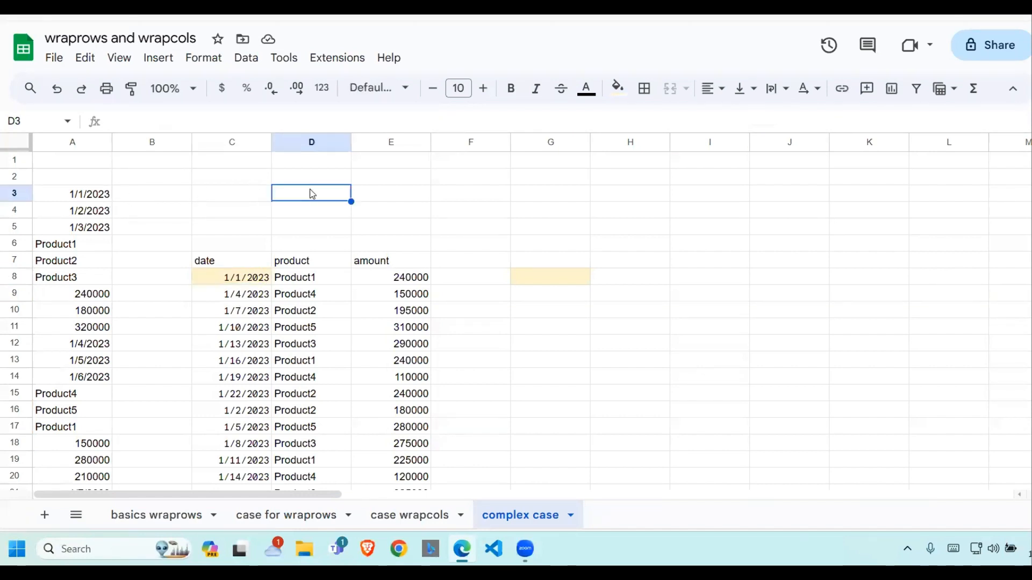
type("=wr")
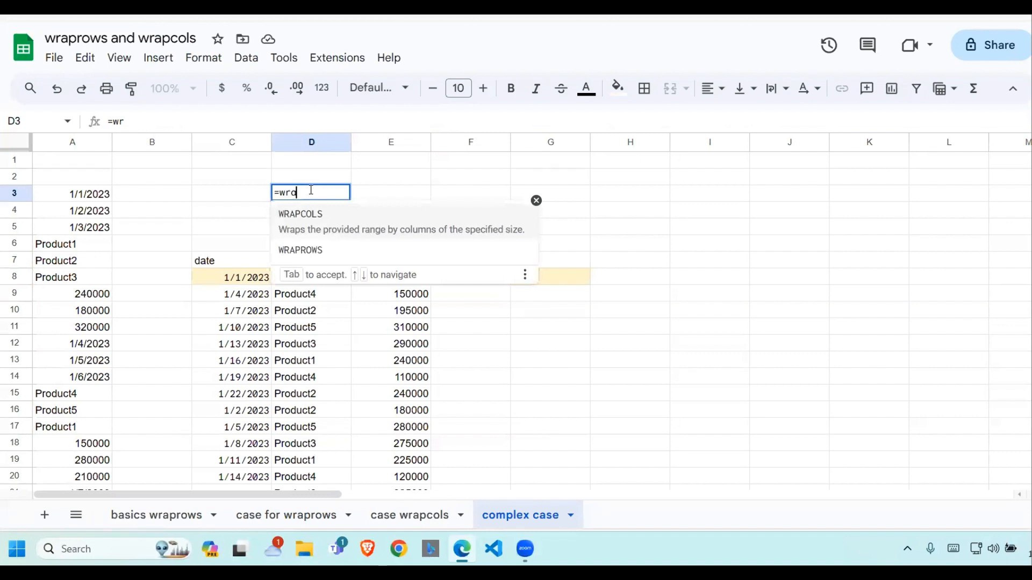
type("apc")
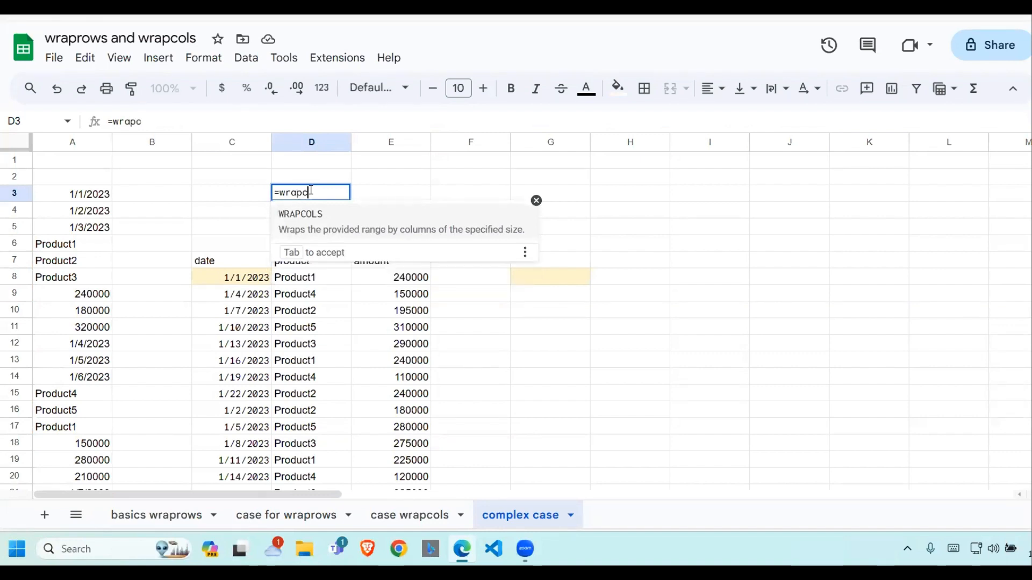
type("ols(")
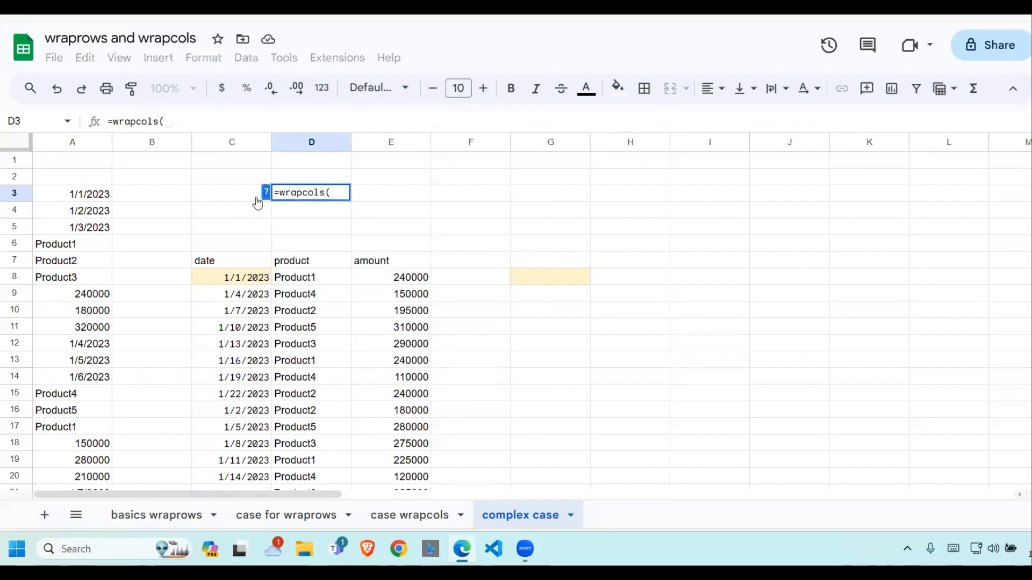
left_click_drag(93, 194, 91, 327)
key("ctrl+shift+Down")
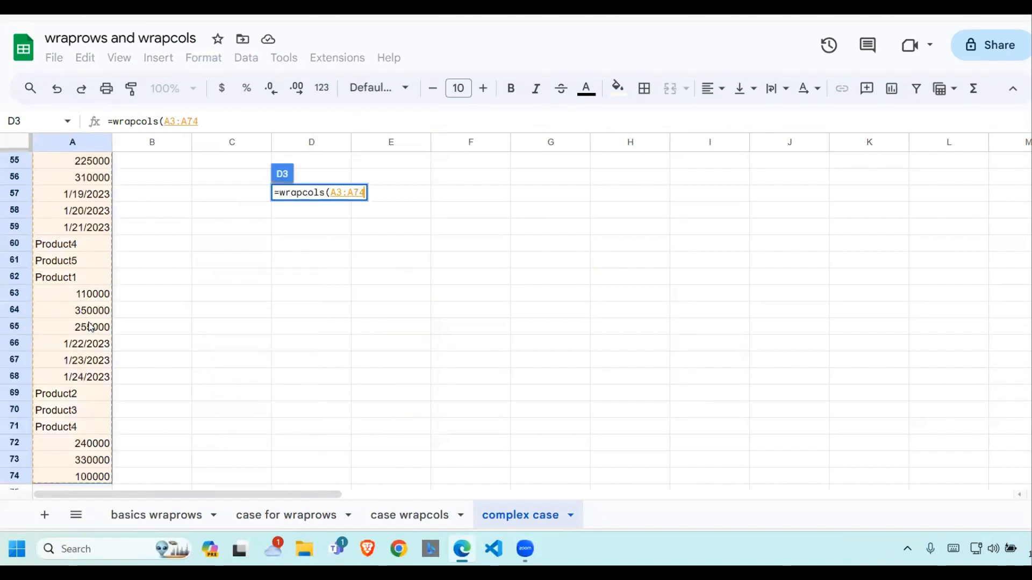
type(",")
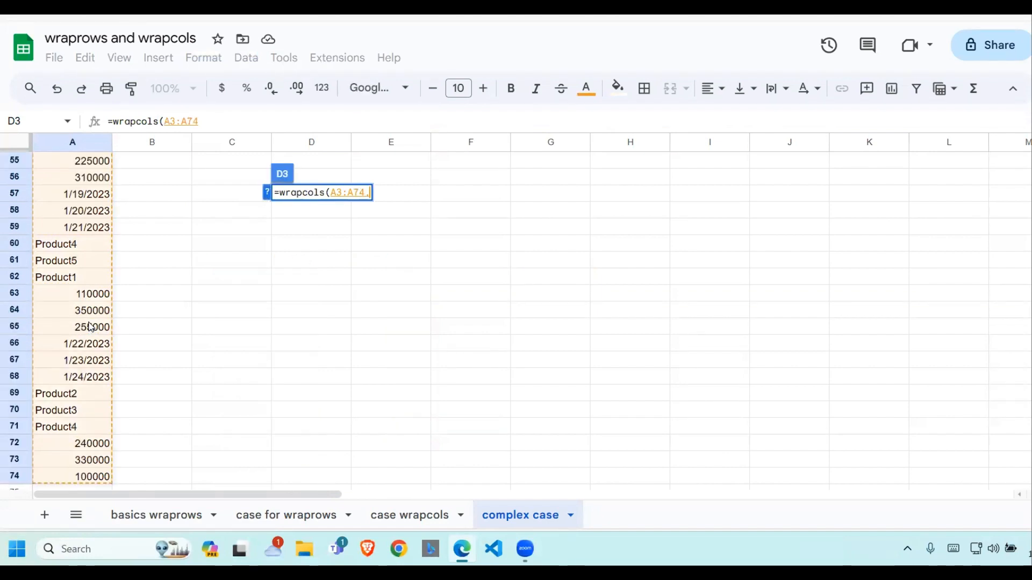
type("3)")
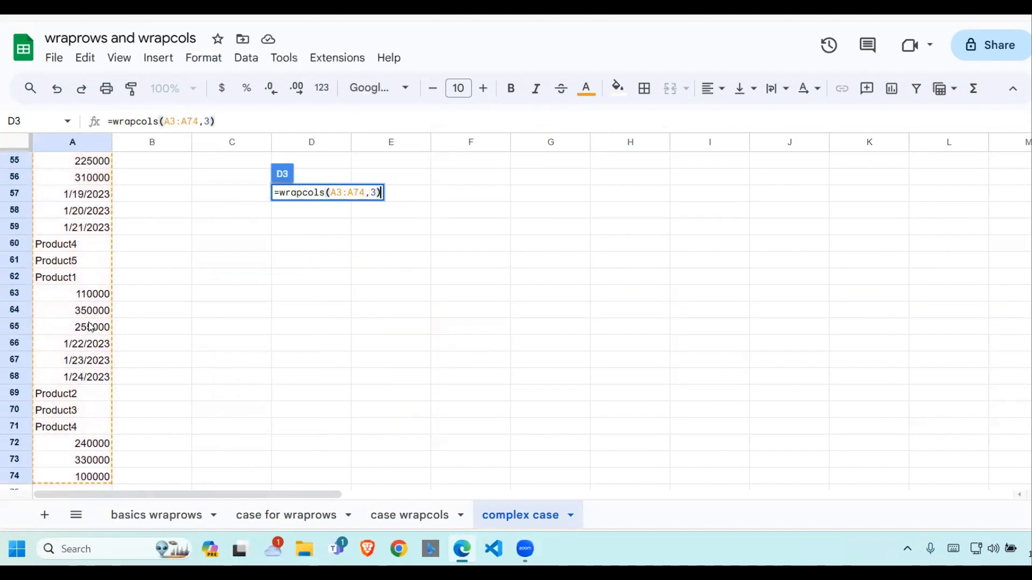
key("Return")
- Examine the wrapped columns spilling from D3, reading down D3:D5 and across row 3
left_click(319, 294)
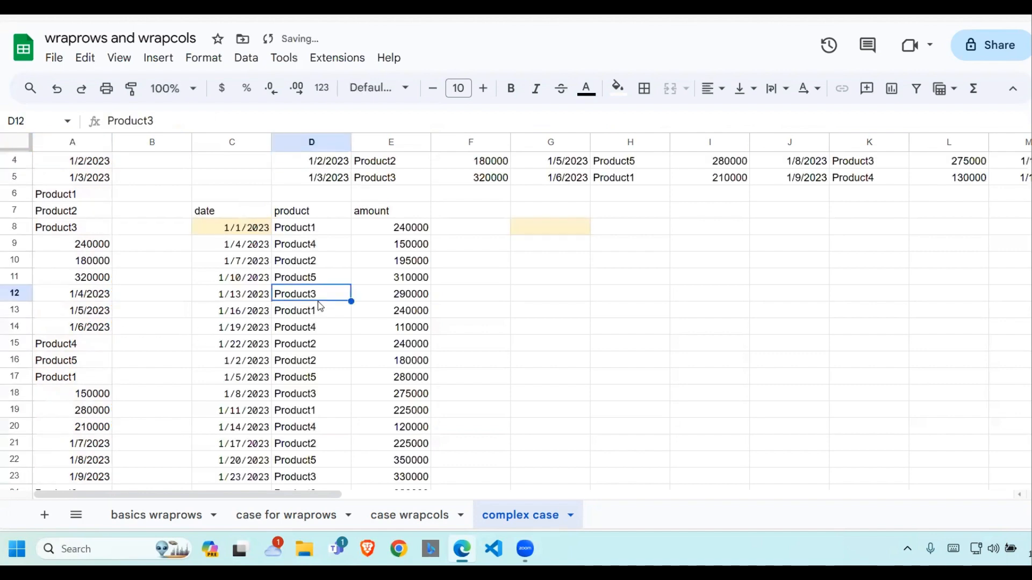
left_click(341, 164)
key("Up")
key("Up")
key("Up")
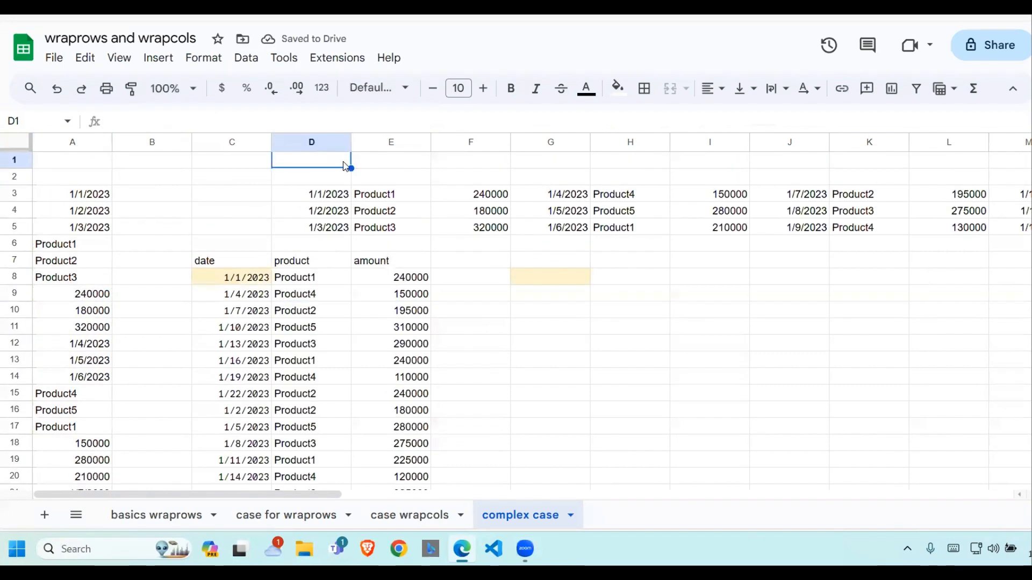
left_click_drag(330, 181, 340, 235)
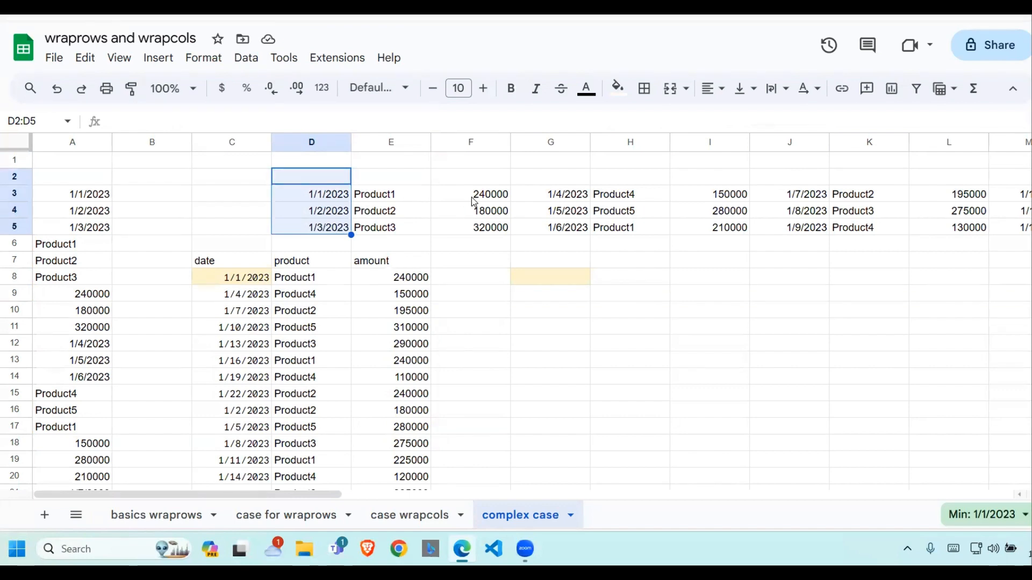
left_click(380, 227)
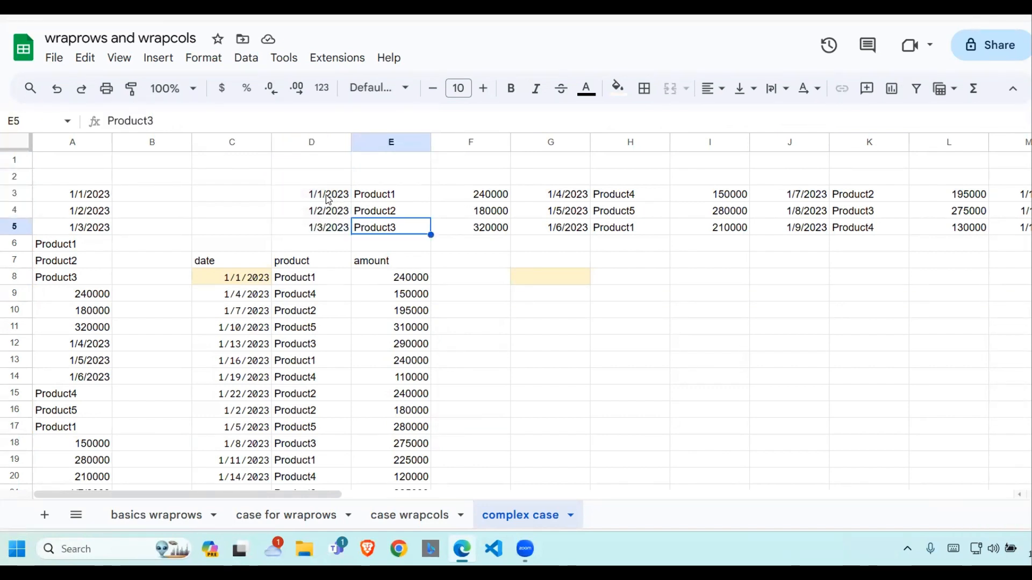
left_click_drag(327, 198, 636, 197)
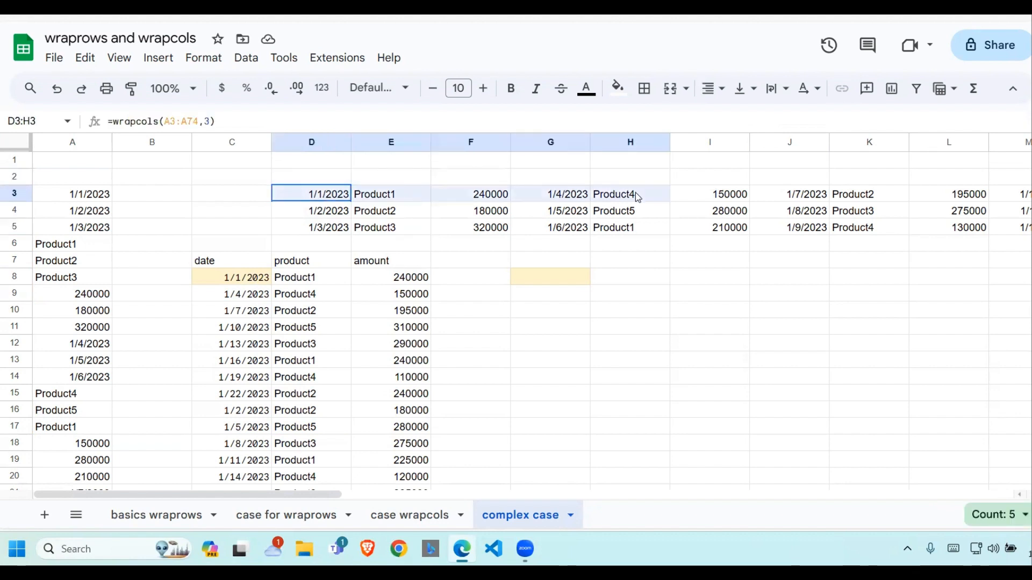
- Enter the formula =wraprows(D3:AA3,3) in cell G8 to wrap the first wrapped row into rows of three
left_click(561, 277)
type("=")
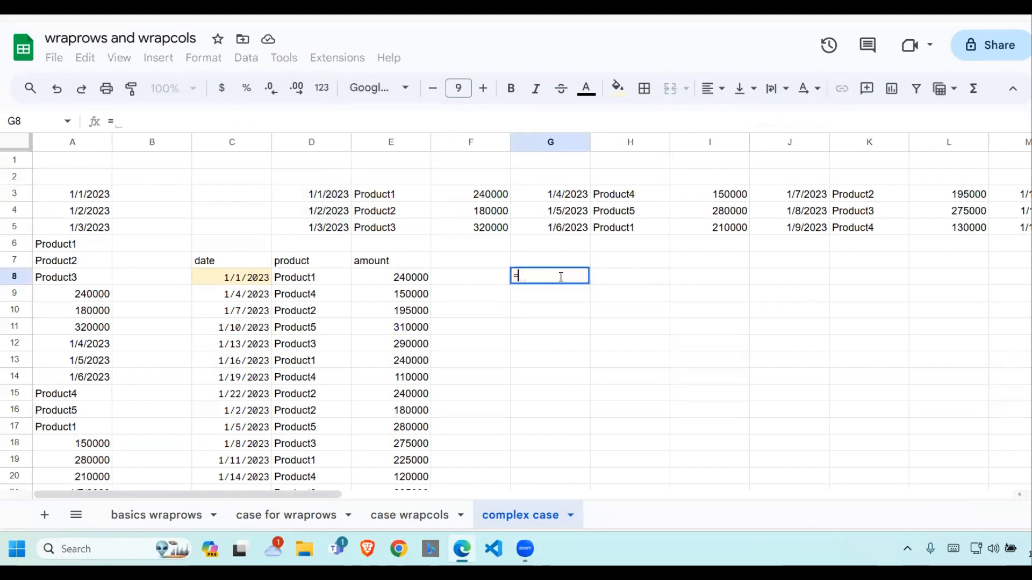
type("wraprow")
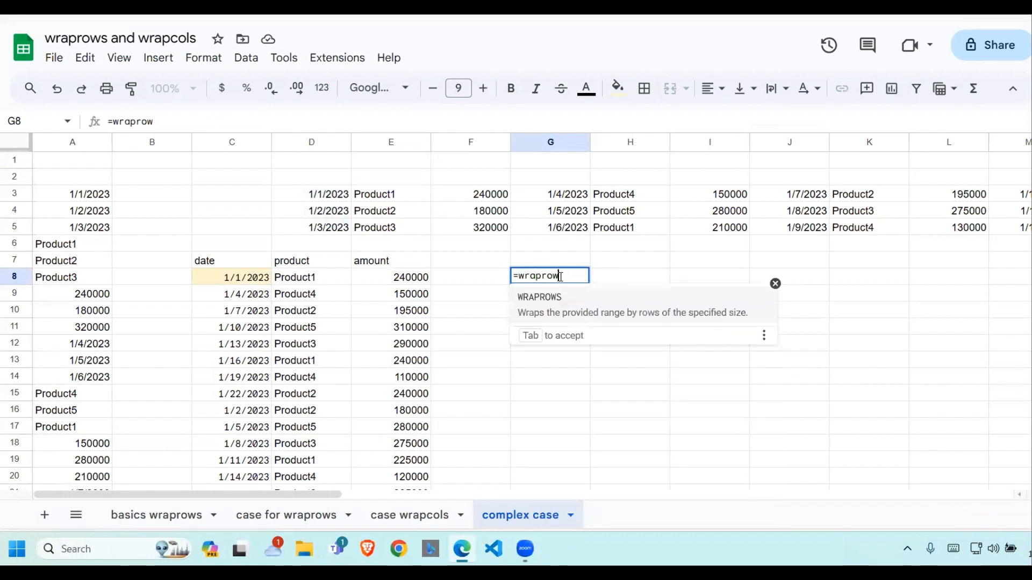
type("s(")
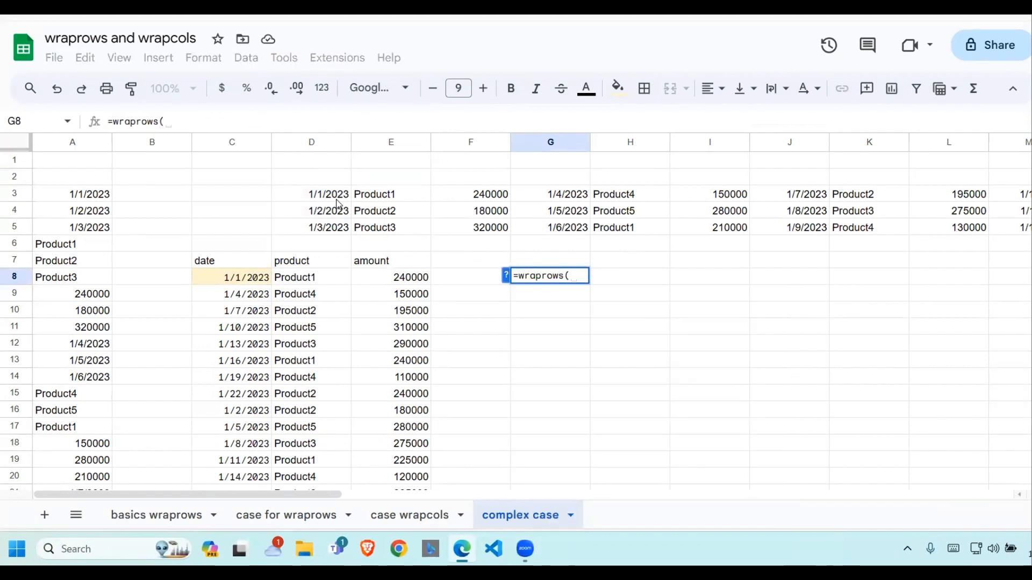
left_click_drag(337, 200, 390, 194)
key("shift+Right")
key("shift+Right")
key("shift+Right")
key("shift+Right")
key("shift+Right")
key("shift+Right")
key("shift+Right")
key("shift+Right")
key("shift+Right")
key("shift+Right")
key("shift+Right")
key("shift+Right")
key("shift+Right")
key("shift+Right")
key("shift+Right")
key("shift+Right")
key("shift+Right")
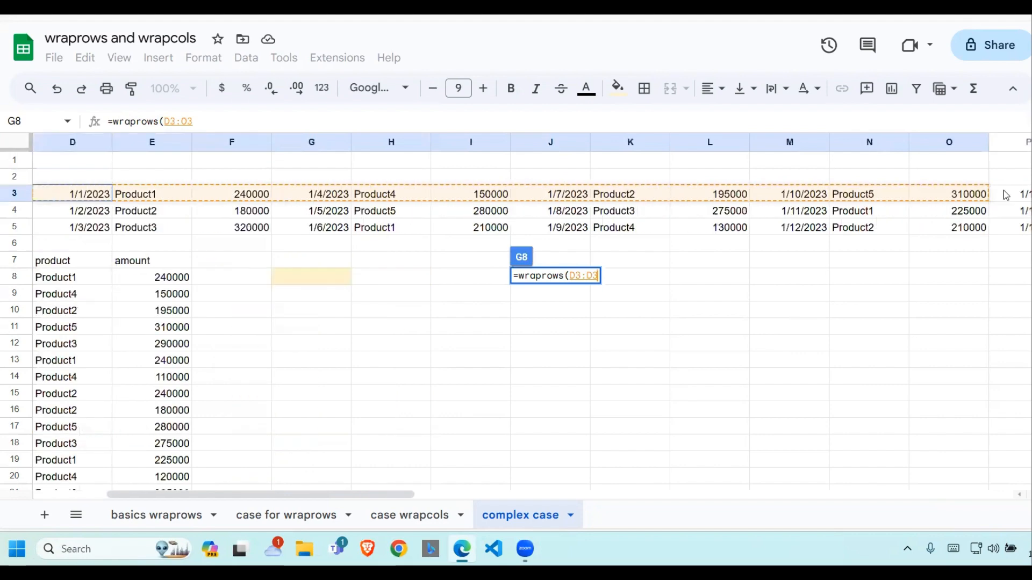
key("shift+Right")
key("shift+Right")
key("shift+Right")
key("shift+Right")
key("shift+Right")
key("shift+Right")
key("shift+Right")
key("shift+Right")
key("shift+Right")
key("shift+Right")
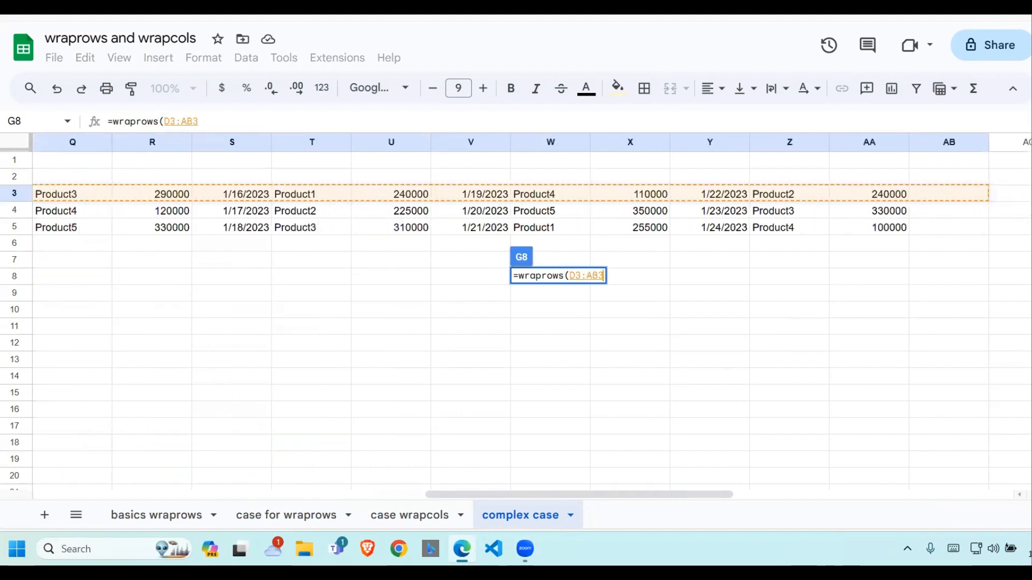
key("shift+Left")
key("shift+Left")
key("shift+Left")
key("shift+Left")
key("shift+Left")
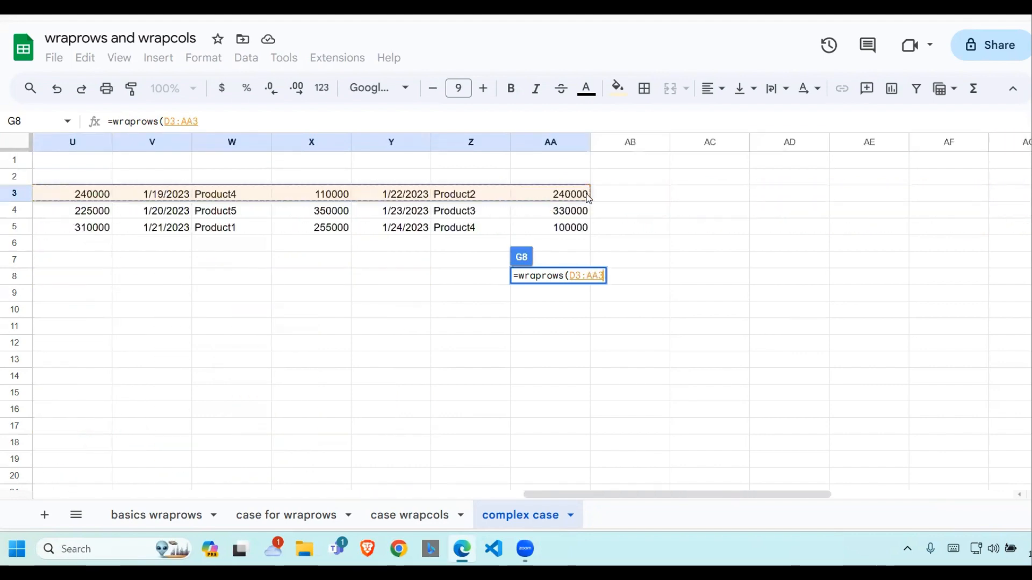
type(",")
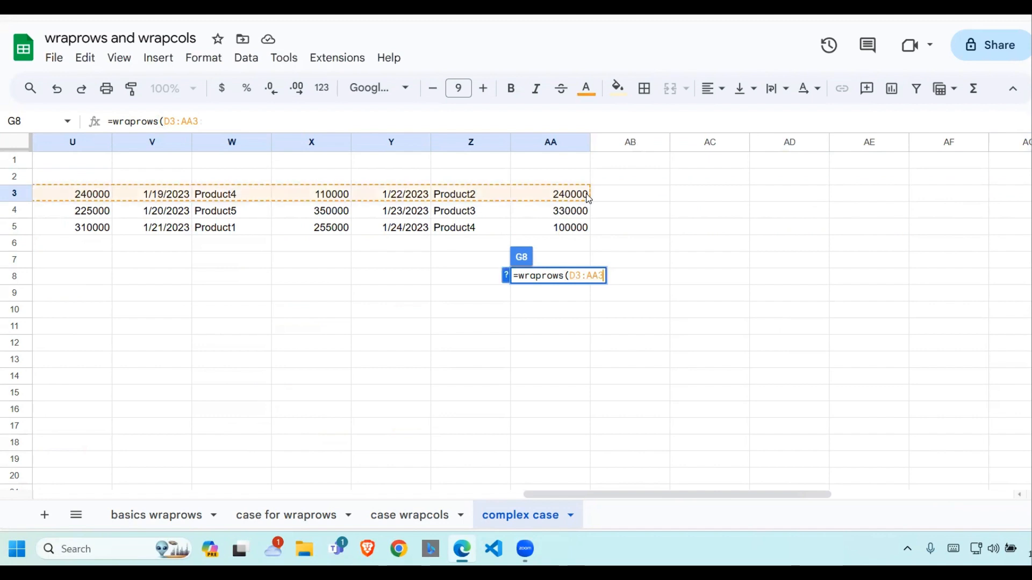
type("3")
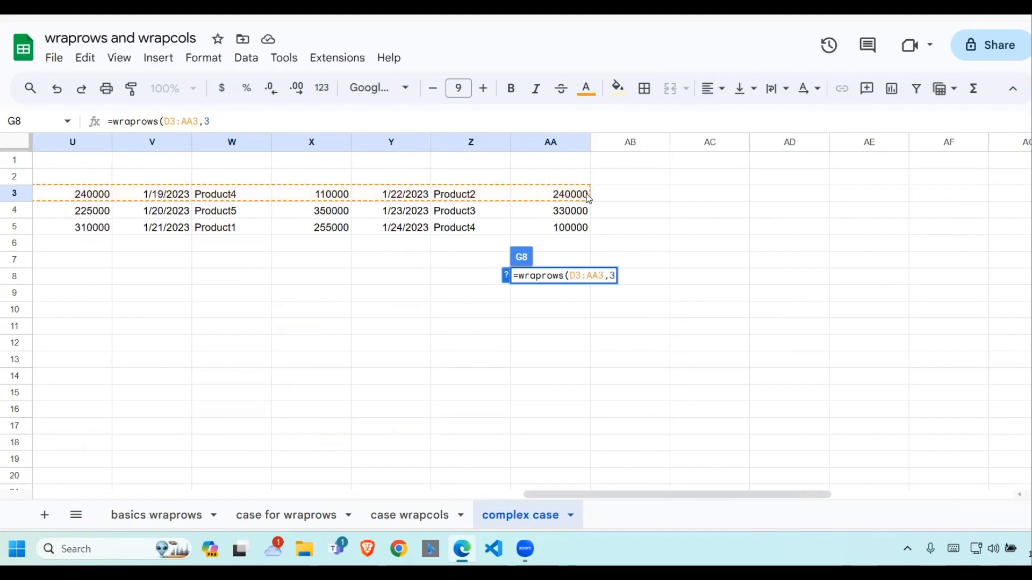
type(")")
key("Return")
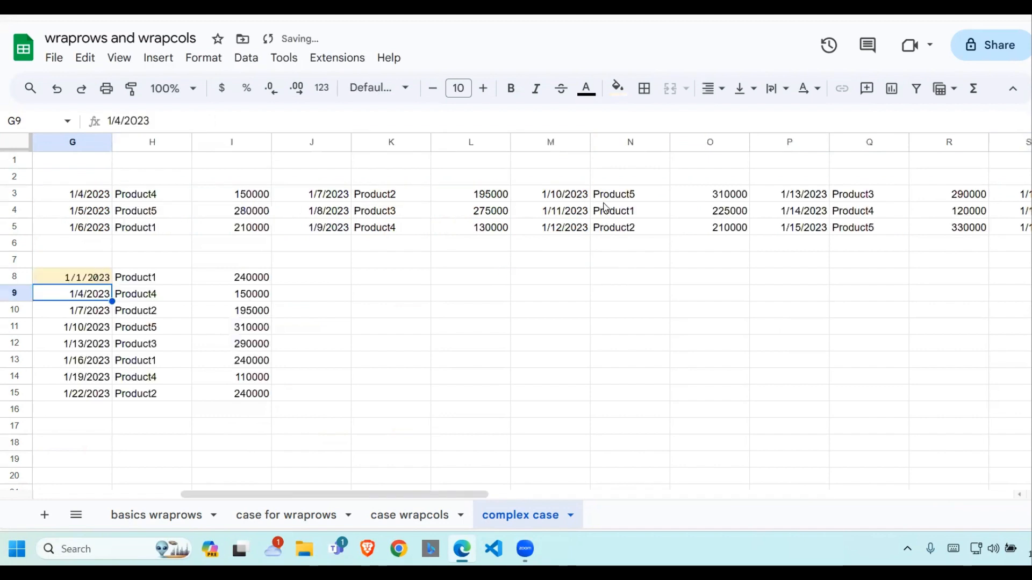
- Compare the G8:I15 block with source row 3, and check row 4 against the empty cells starting at G16
left_click(480, 293)
left_click(103, 277)
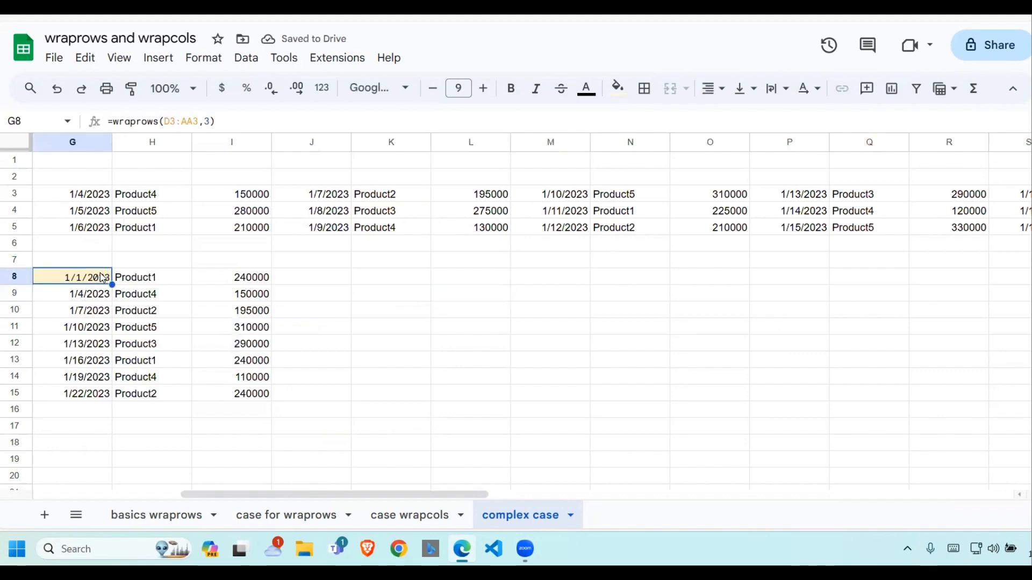
key("Left")
key("Left")
key("Left")
left_click_drag(83, 198, 339, 196)
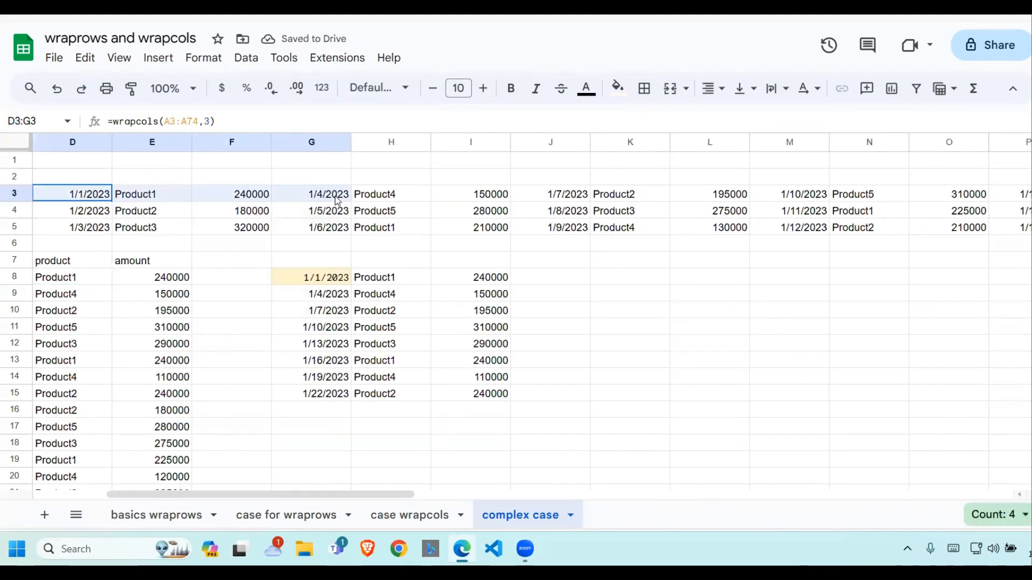
left_click_drag(344, 277, 487, 400)
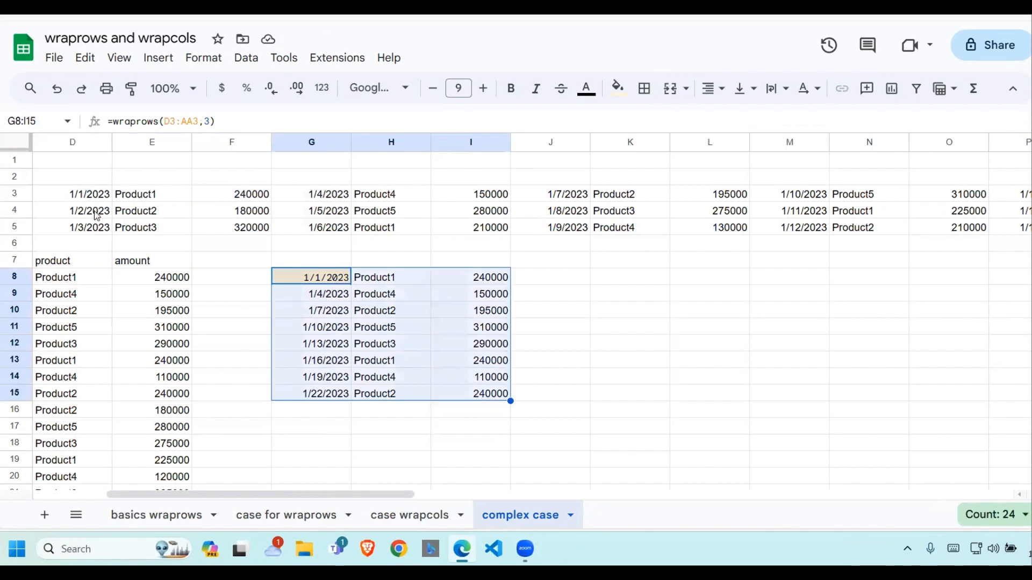
left_click_drag(96, 212, 422, 203)
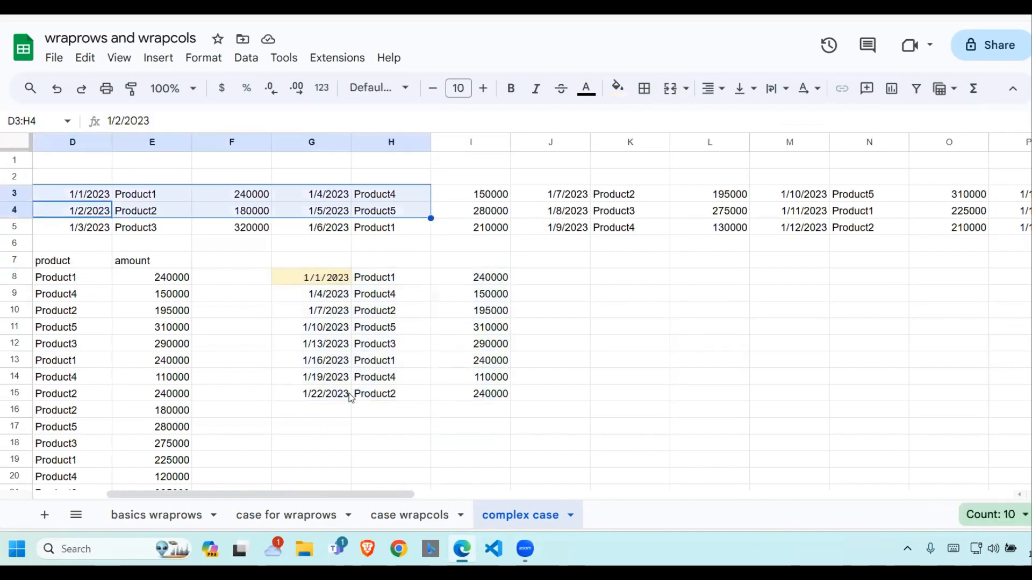
left_click_drag(333, 407, 481, 488)
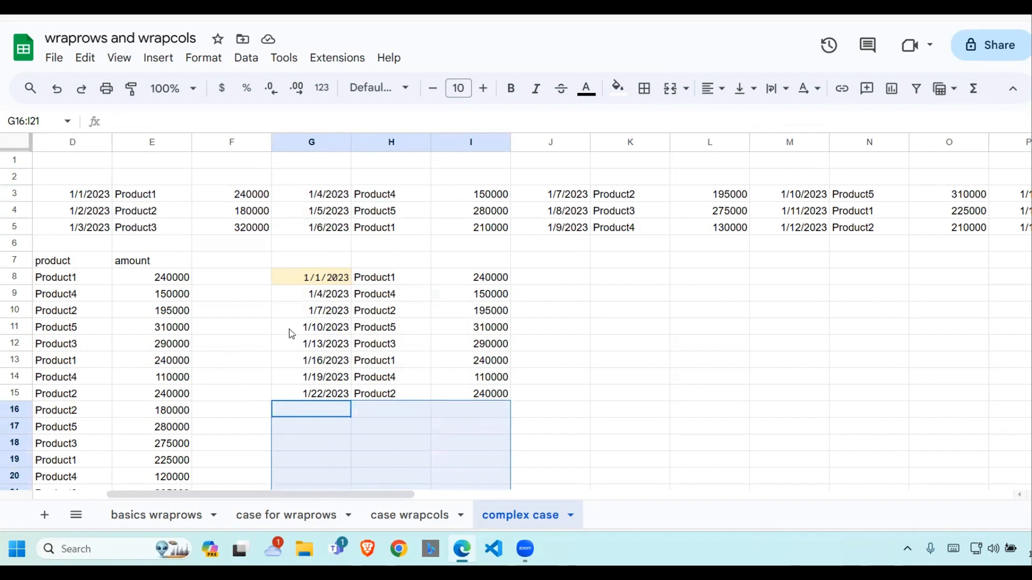
left_click_drag(327, 285, 488, 394)
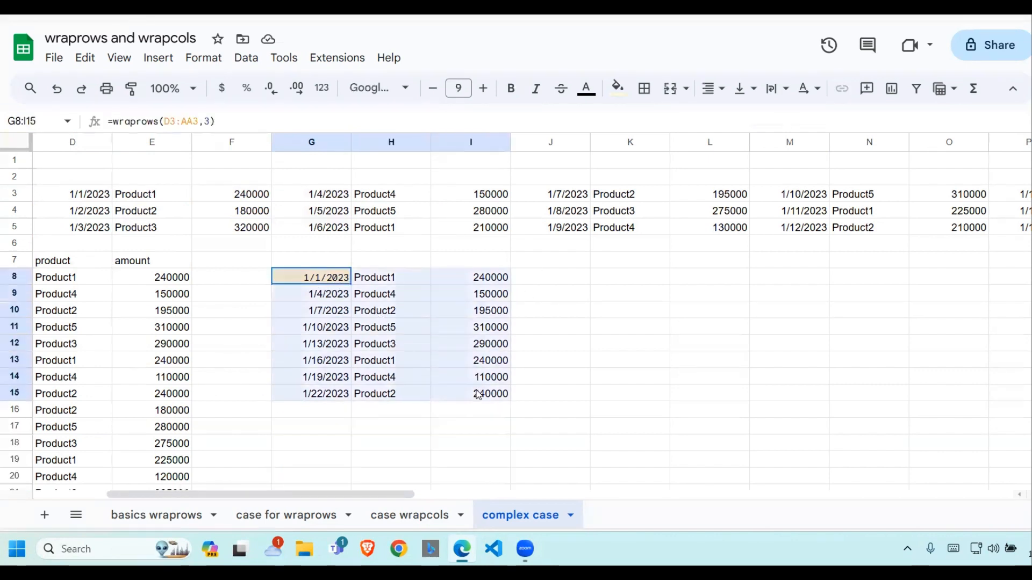
left_click(334, 412)
left_click_drag(330, 411, 483, 481)
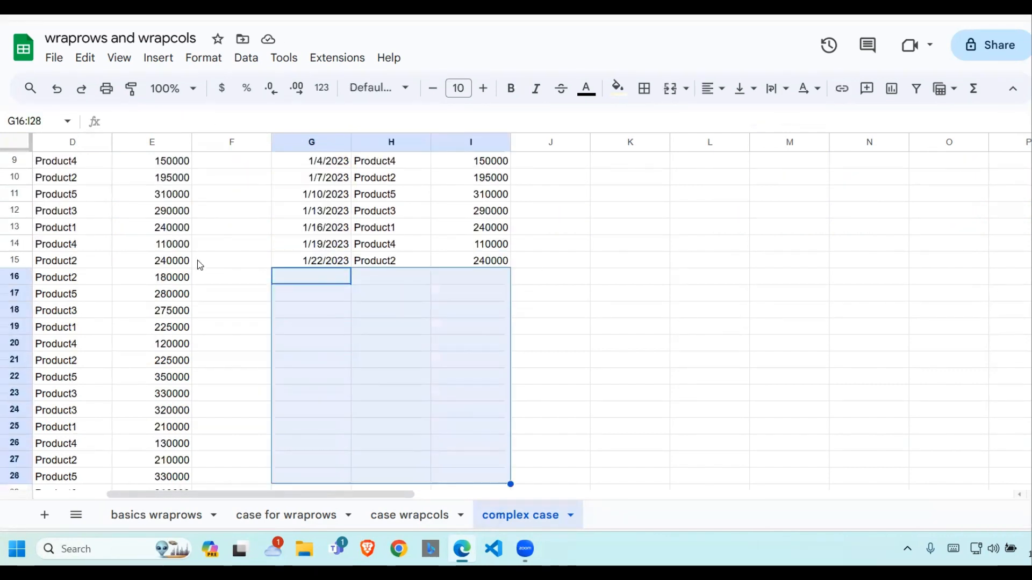
- Compare the VSTACK table and formula at C8 with the single-row WRAPROWS block at G8 and its source row D3
left_click(296, 284)
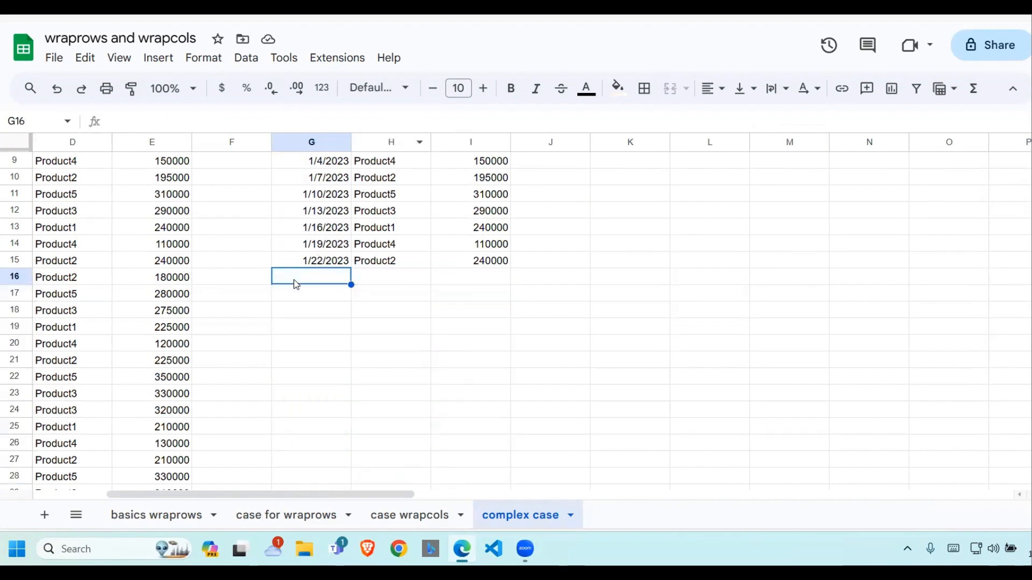
key("Left")
key("Left")
key("Left")
key("Left")
key("Left")
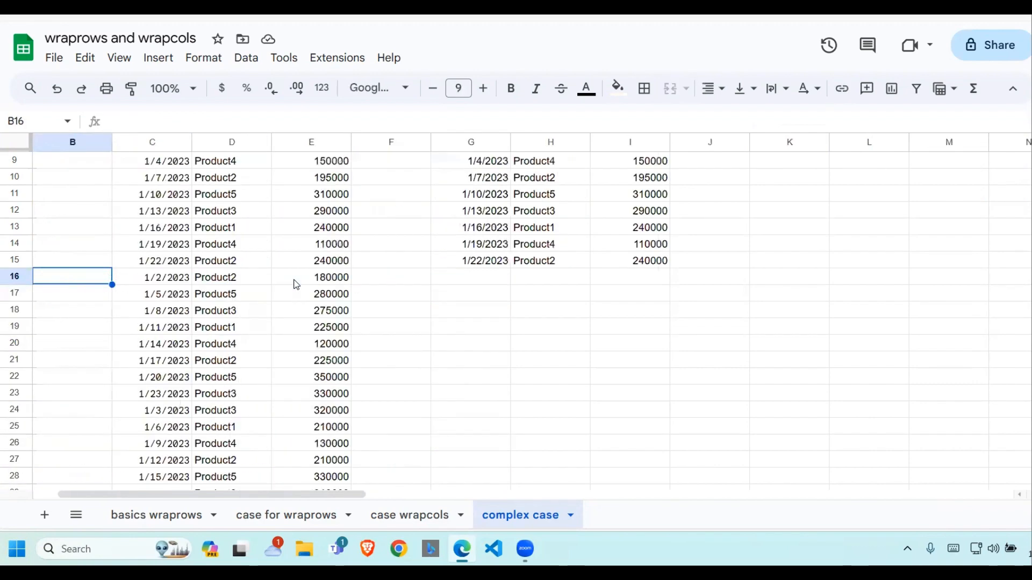
key("Up")
key("Up")
key("Up")
key("Up")
key("Up")
key("Up")
key("Up")
key("Up")
key("Up")
key("Up")
key("Up")
key("Up")
key("Up")
key("Up")
key("Up")
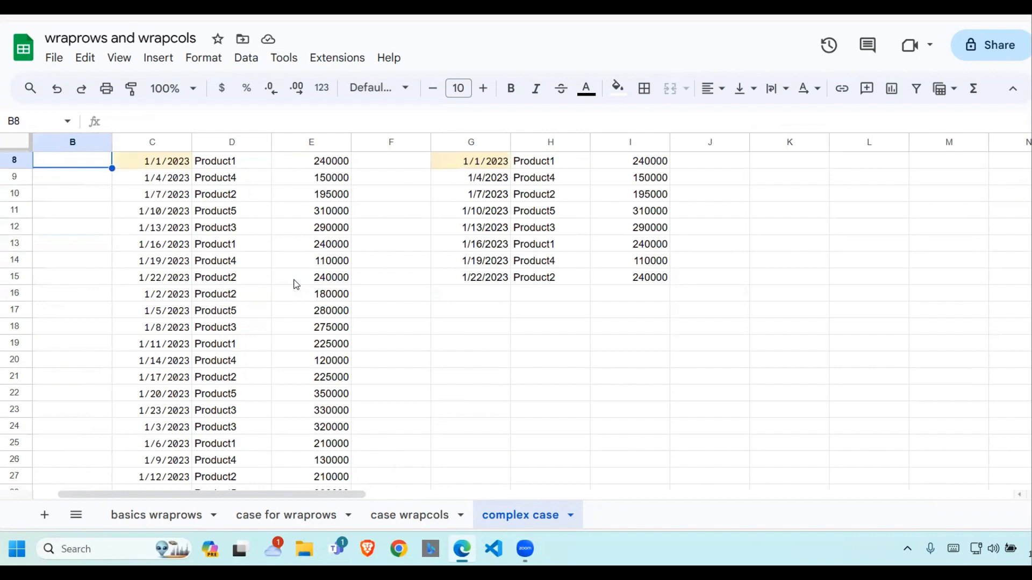
left_click(644, 296)
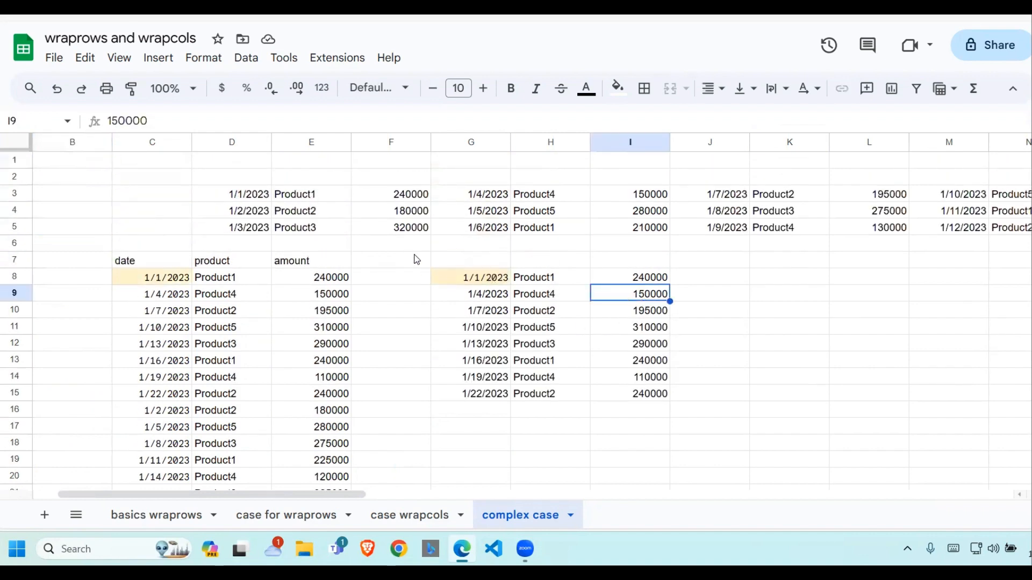
left_click(164, 275)
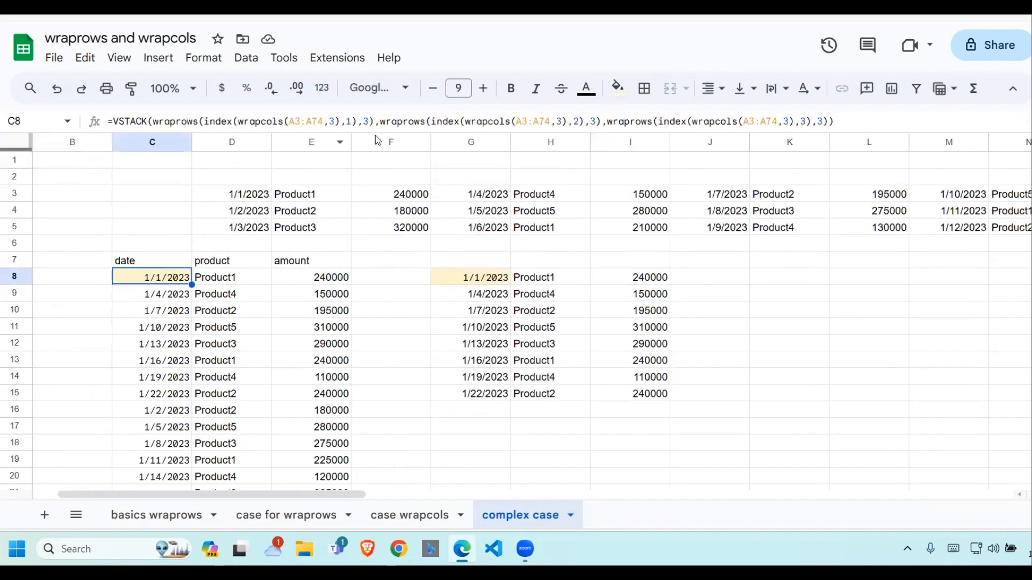
left_click_drag(231, 194, 524, 199)
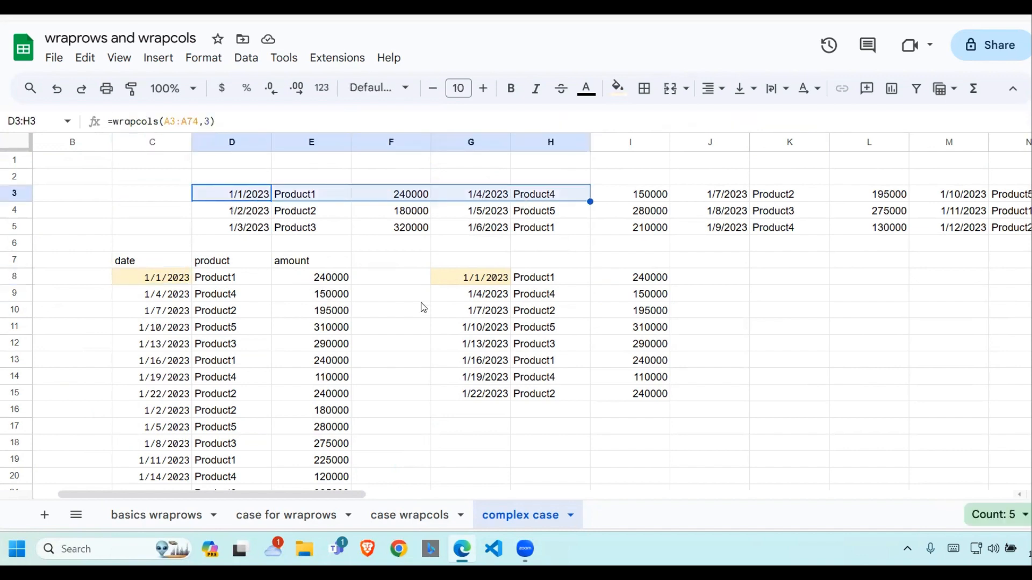
left_click_drag(496, 287, 610, 434)
left_click(206, 345)
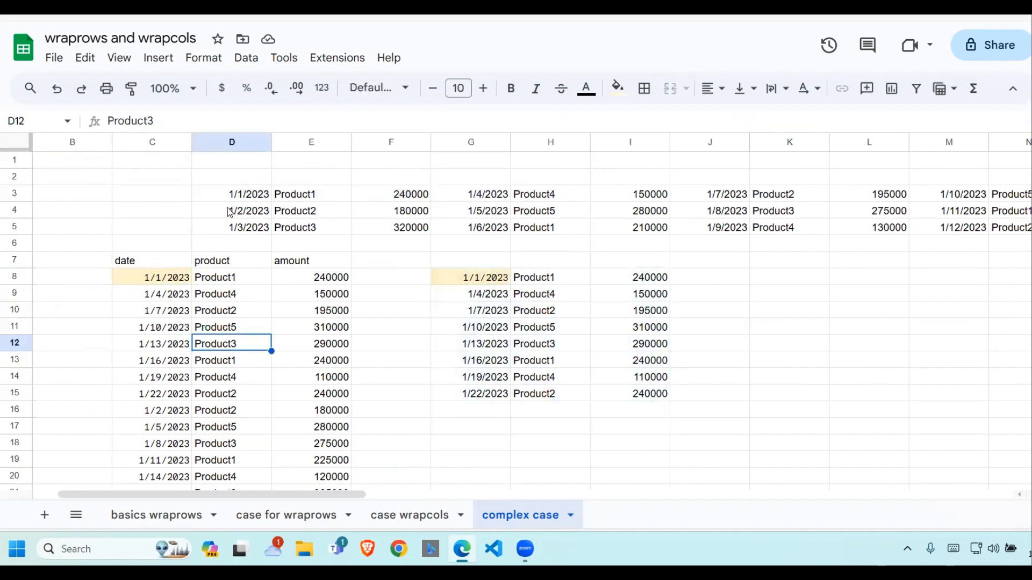
- Compare the WRAPCOLS formula in D3 with the combined VSTACK formula in C8
left_click(255, 198)
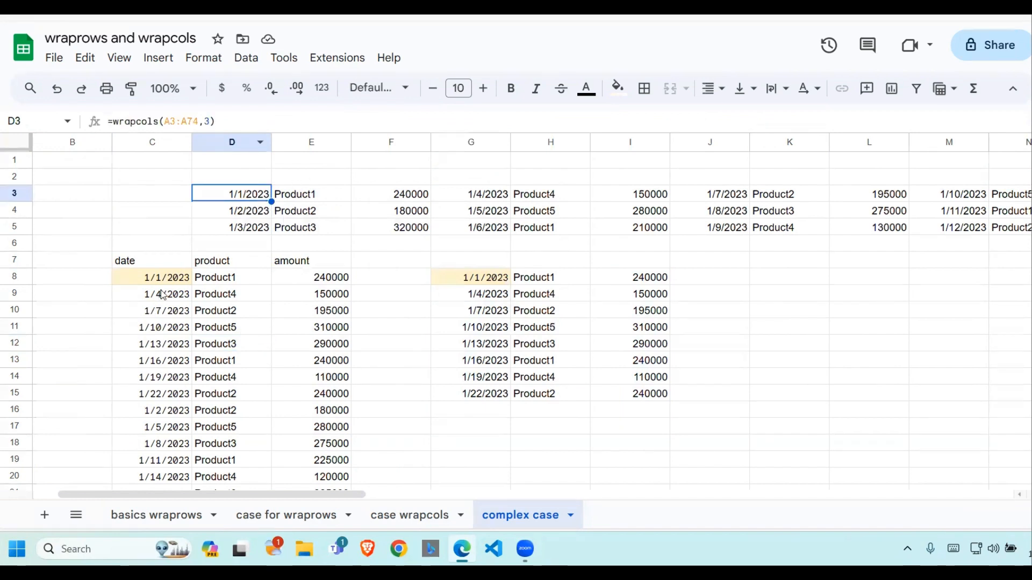
left_click(176, 283)
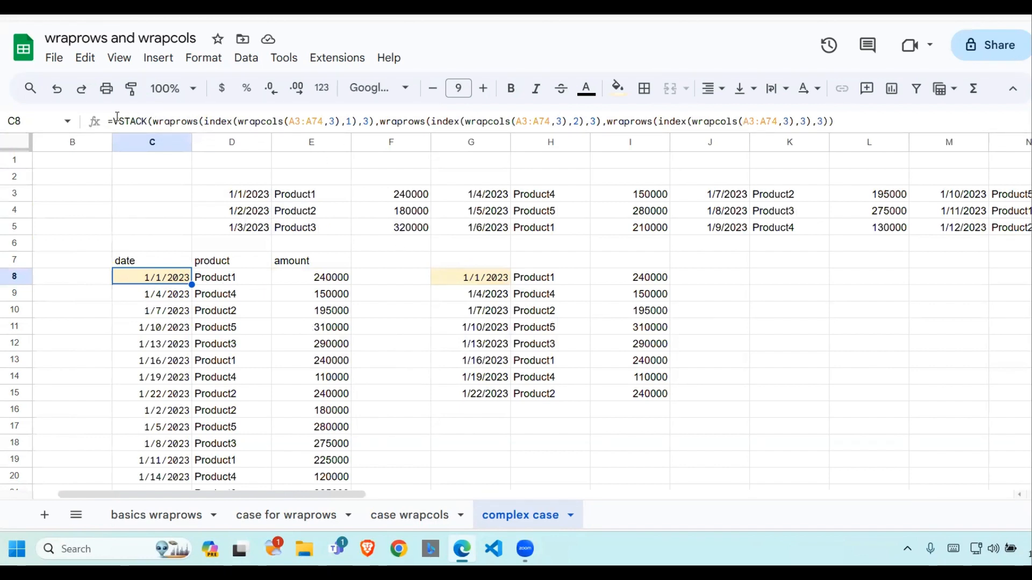
left_click(404, 295)
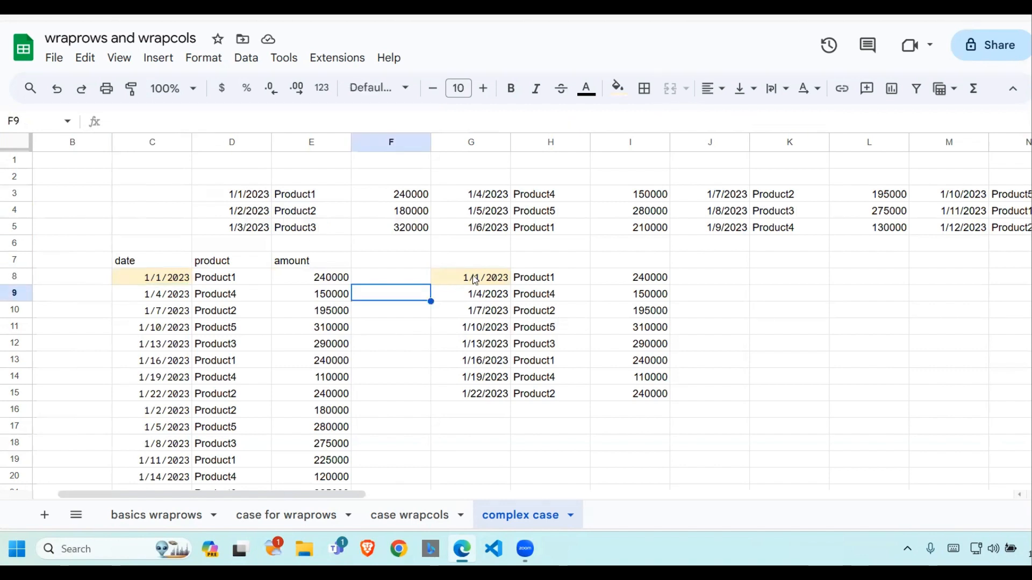
- Clear the WRAPROWS helper block at G8:J15 and the WRAPCOLS helper formula spilling from D3
left_click_drag(474, 279, 688, 396)
key("Delete")
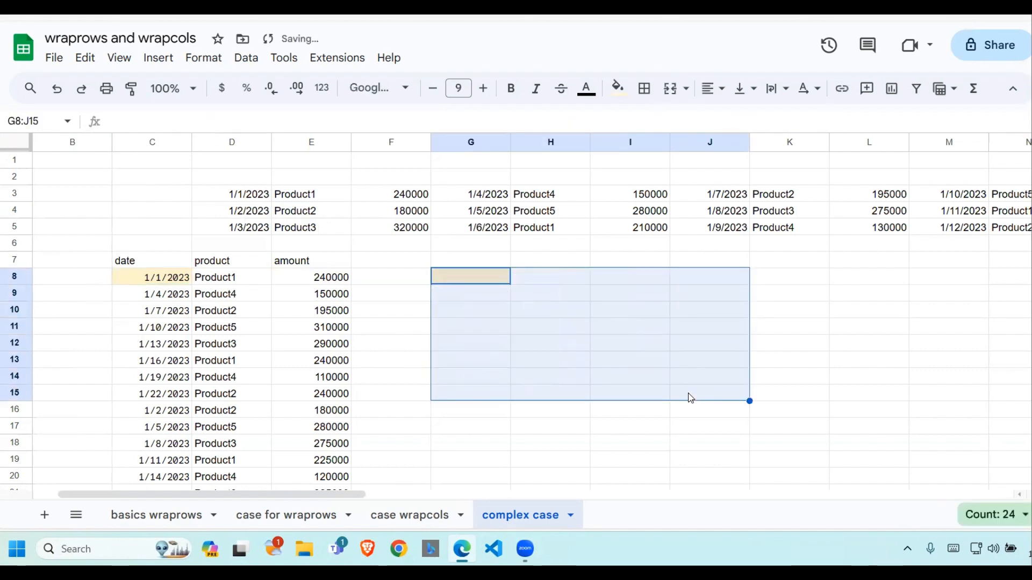
left_click_drag(237, 195, 345, 235)
key("Delete")
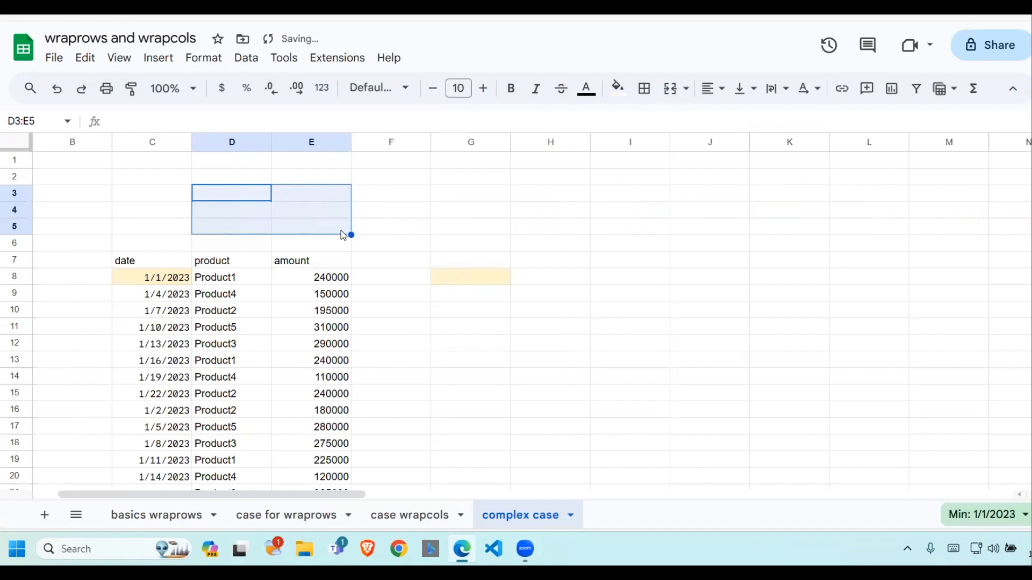
- Compare the date, product and amount table starting at C7 with the single-column source list in column A
left_click(237, 278)
left_click_drag(124, 263, 317, 394)
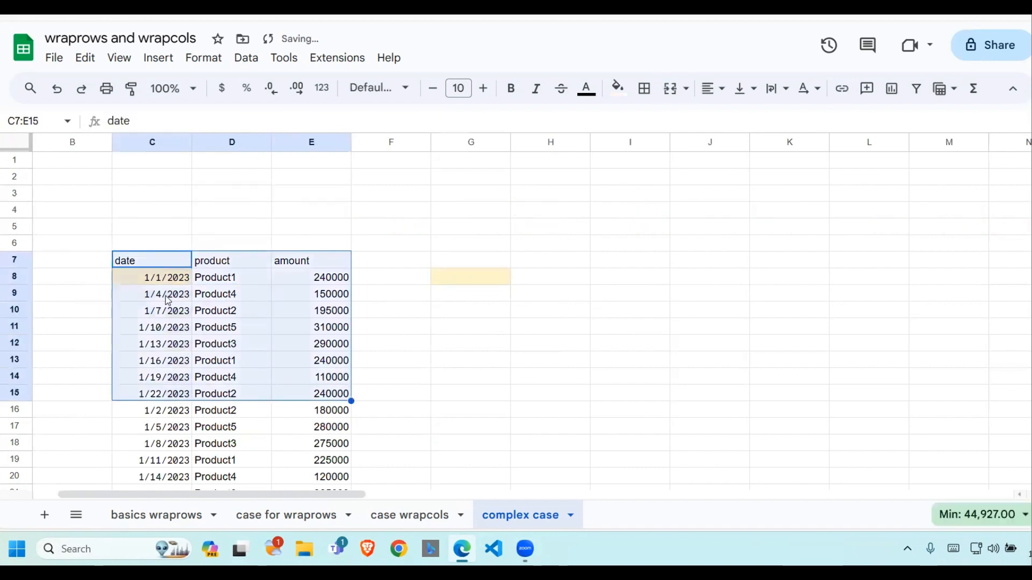
left_click(168, 300)
key("Left")
key("Left")
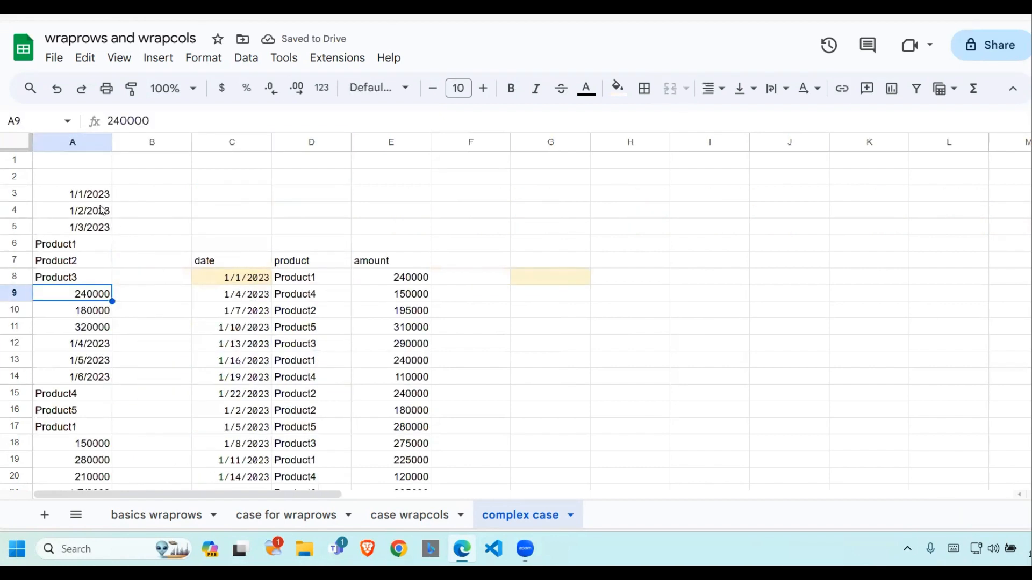
left_click_drag(91, 194, 89, 490)
left_click_drag(231, 244, 394, 463)
left_click(532, 398)
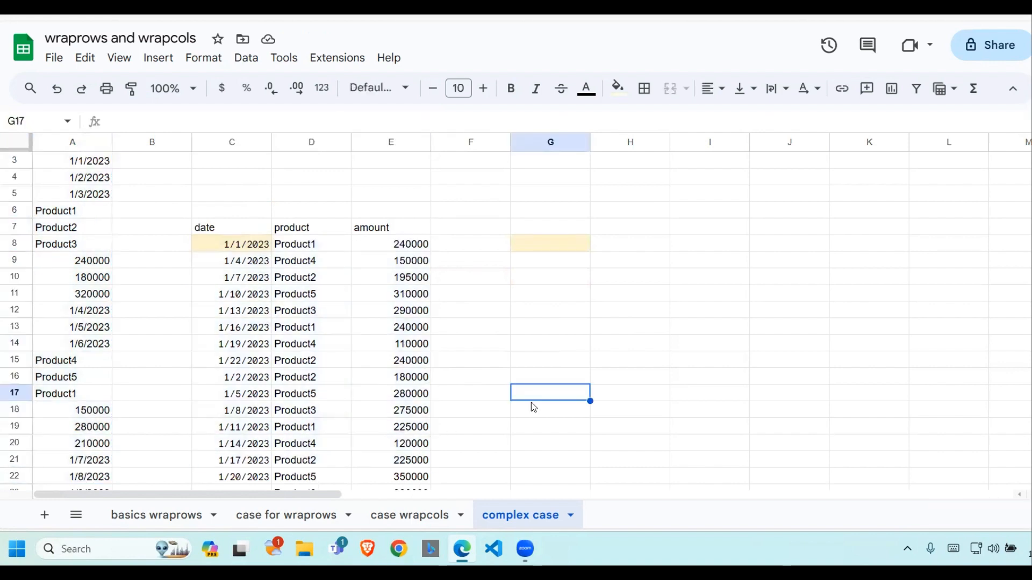